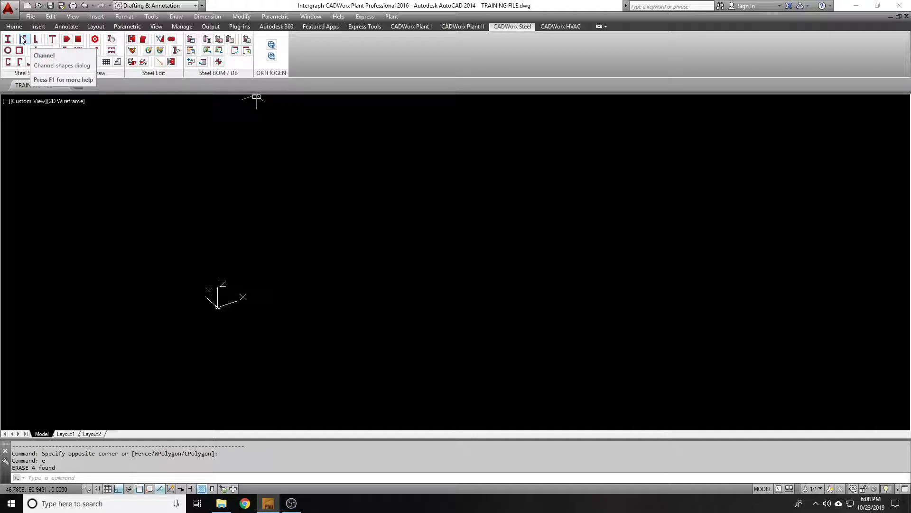
# - Start the angle shape command, load the Angle (L) data file and look through its member sizes
pyautogui.click(36, 39)
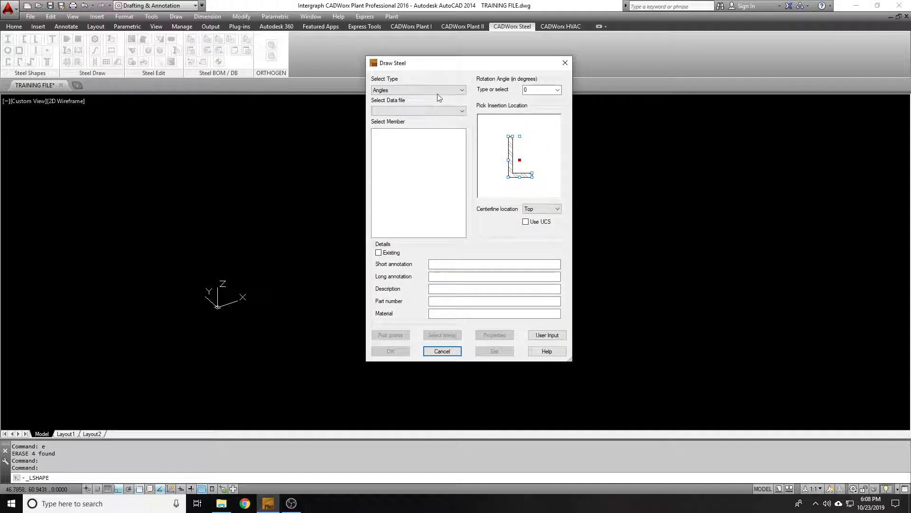
pyautogui.click(443, 112)
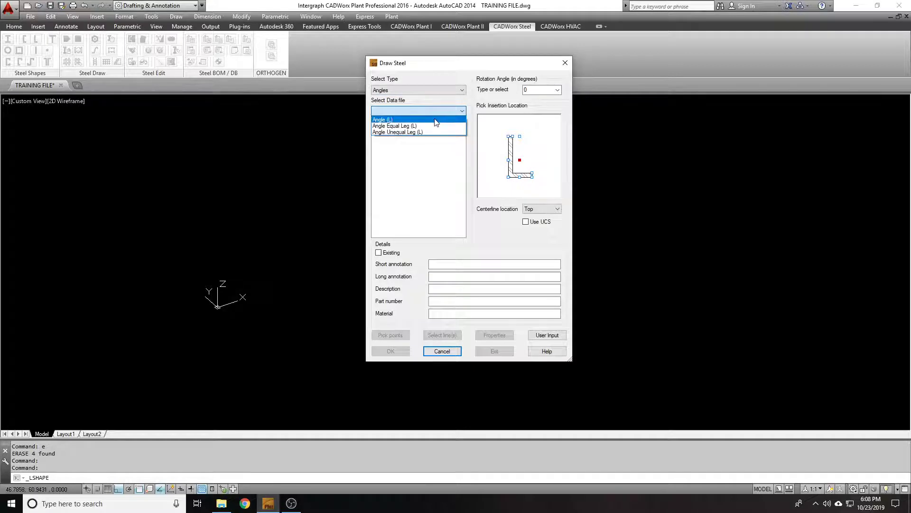
pyautogui.click(434, 120)
pyautogui.moveTo(463, 142); pyautogui.dragTo(449, 237)
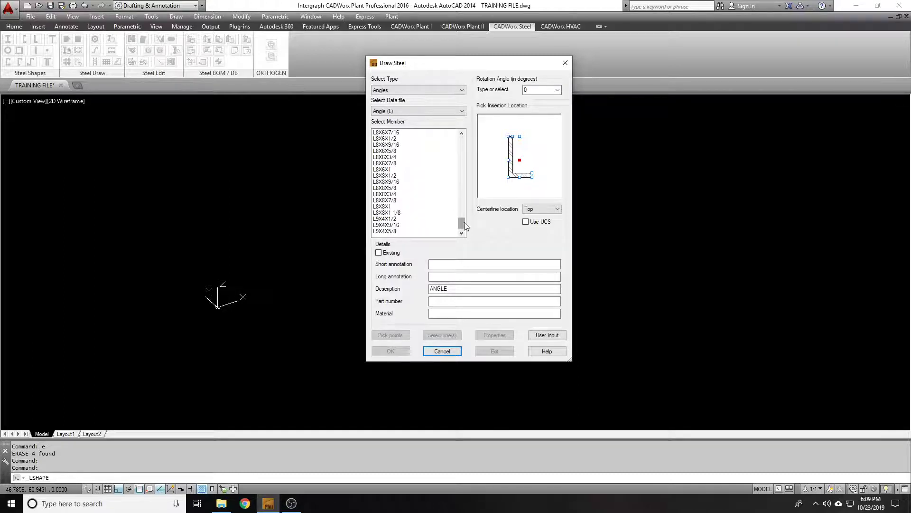
pyautogui.moveTo(462, 222); pyautogui.dragTo(464, 123)
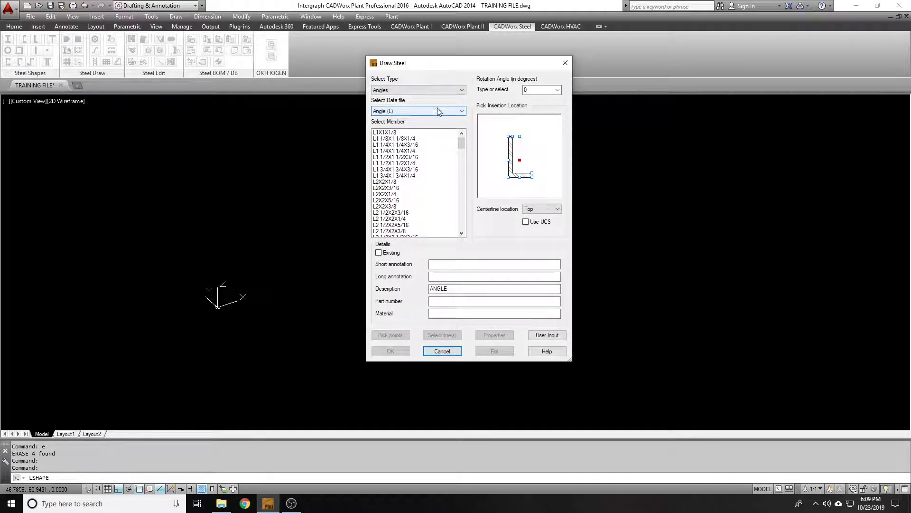
# - Choose member L2 1/2X2X3/16 from the Angle (L) data file
pyautogui.click(434, 110)
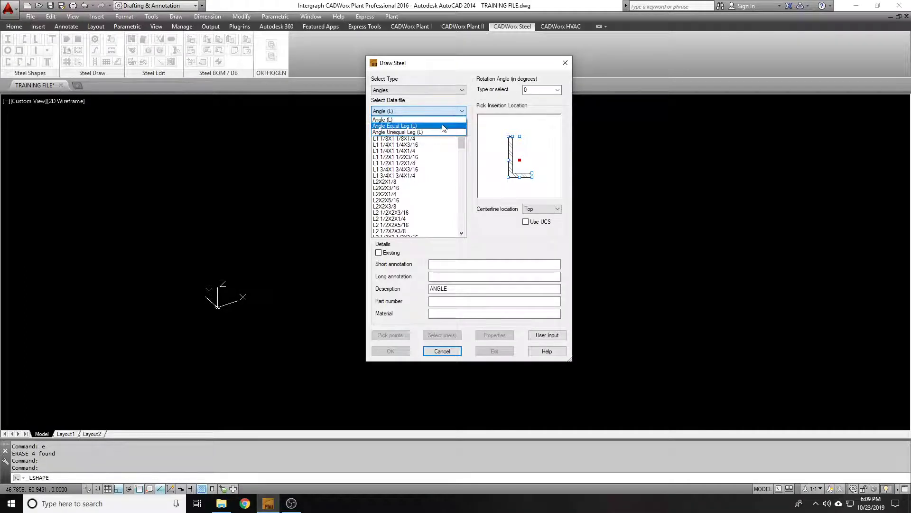
pyautogui.click(446, 120)
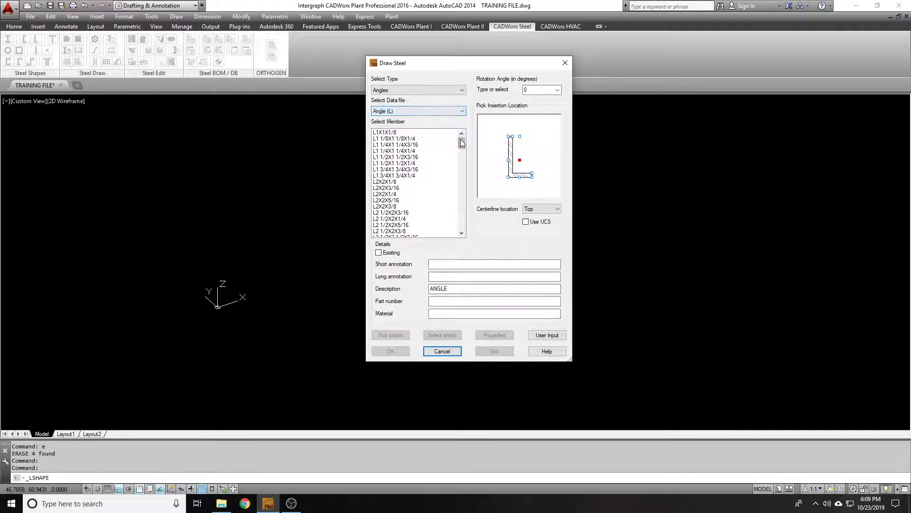
pyautogui.click(418, 212)
pyautogui.scroll(-1, 426, 143)
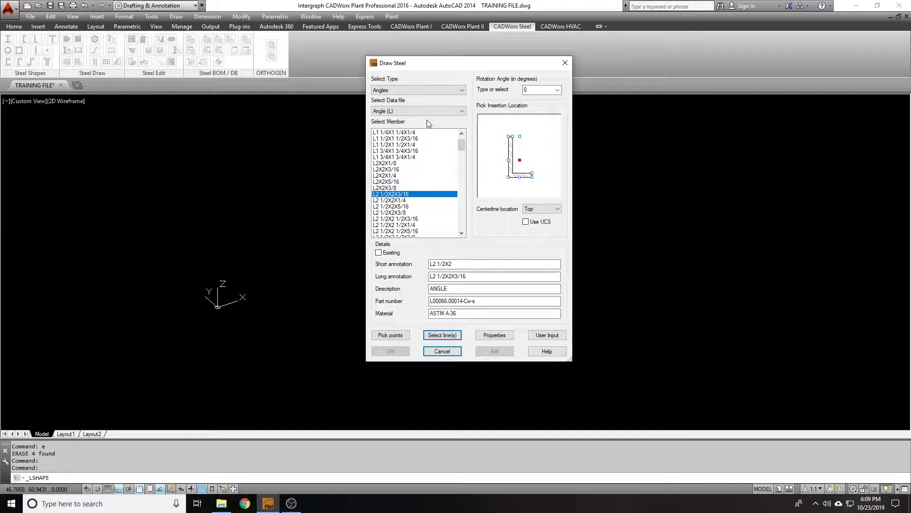
# - Load the Angle Equal Leg (L) data file and look through its member sizes
pyautogui.click(447, 111)
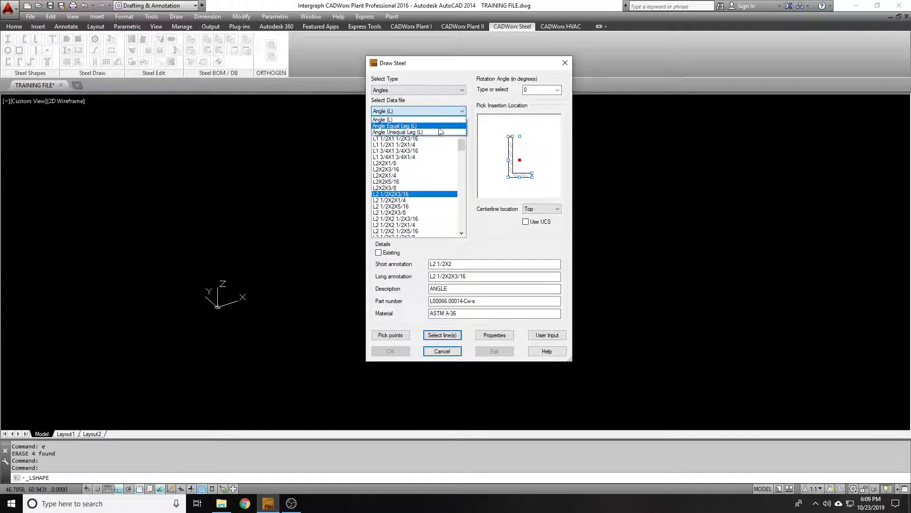
pyautogui.click(418, 126)
pyautogui.scroll(-1, 418, 166)
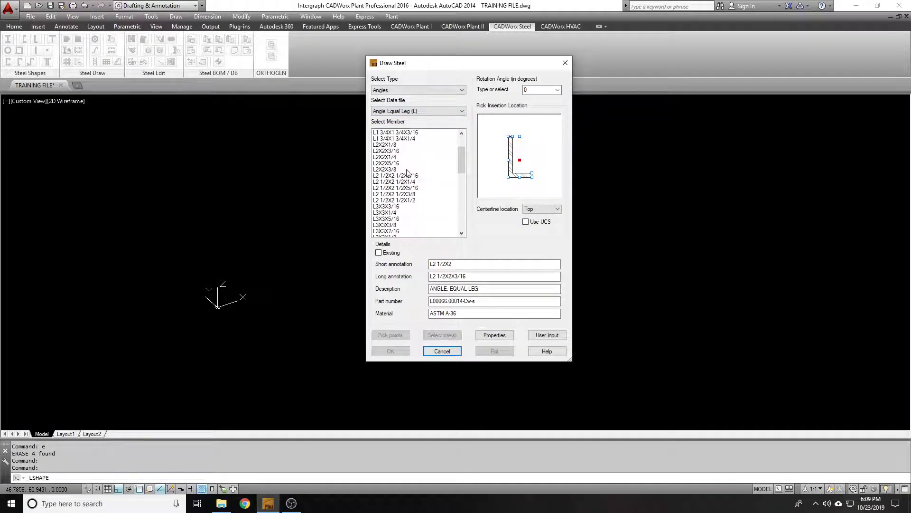
# - Load the Angle Unequal Leg (L) data file and try members L3X2 1/2X3/16, L4X3X1/4 and L5X3 1/2X1/4
pyautogui.click(444, 111)
pyautogui.click(443, 132)
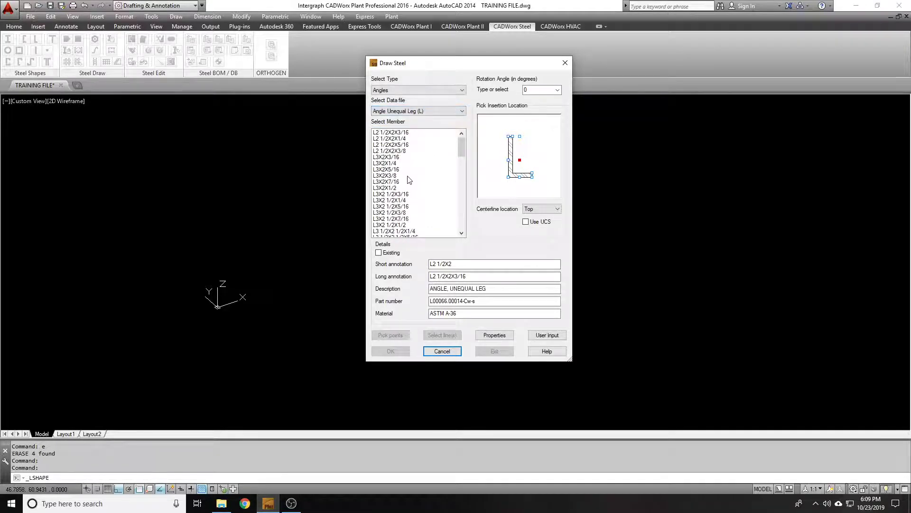
pyautogui.click(404, 194)
pyautogui.scroll(-4, 427, 166)
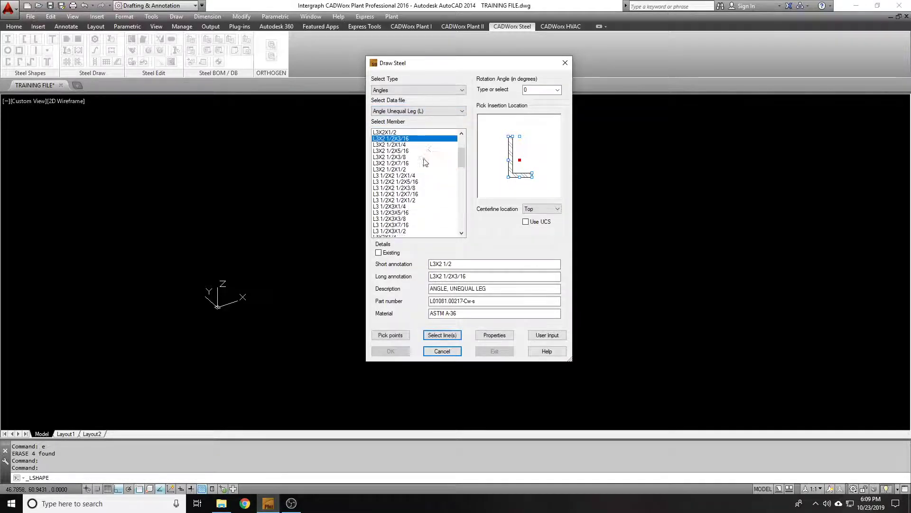
pyautogui.scroll(-3, 428, 152)
pyautogui.click(394, 163)
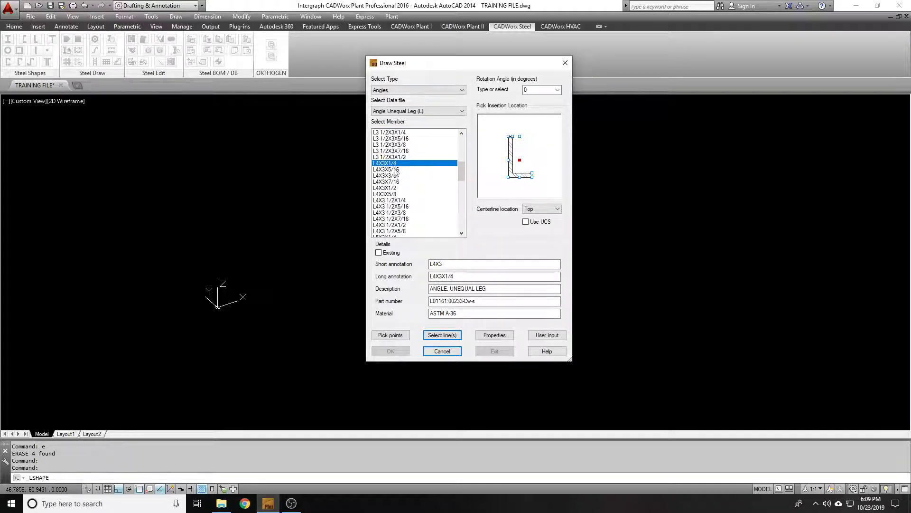
pyautogui.scroll(-3, 412, 199)
pyautogui.click(395, 181)
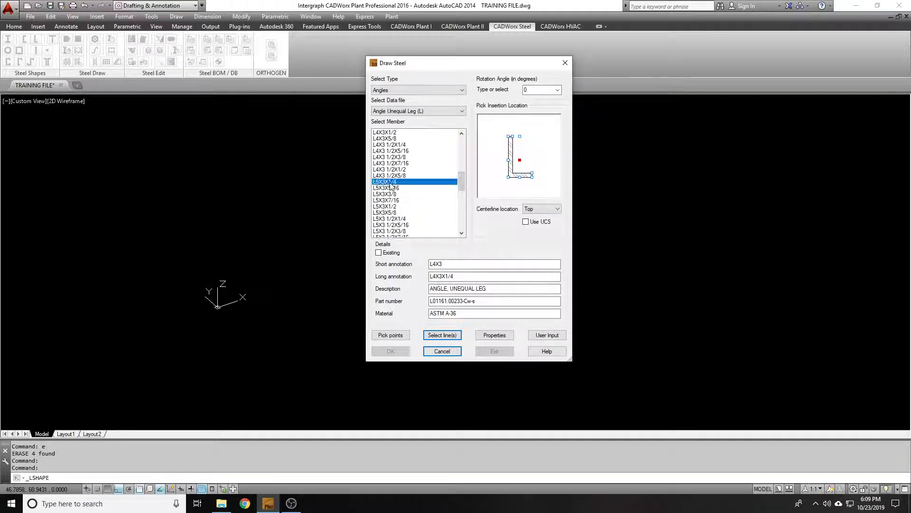
pyautogui.click(400, 219)
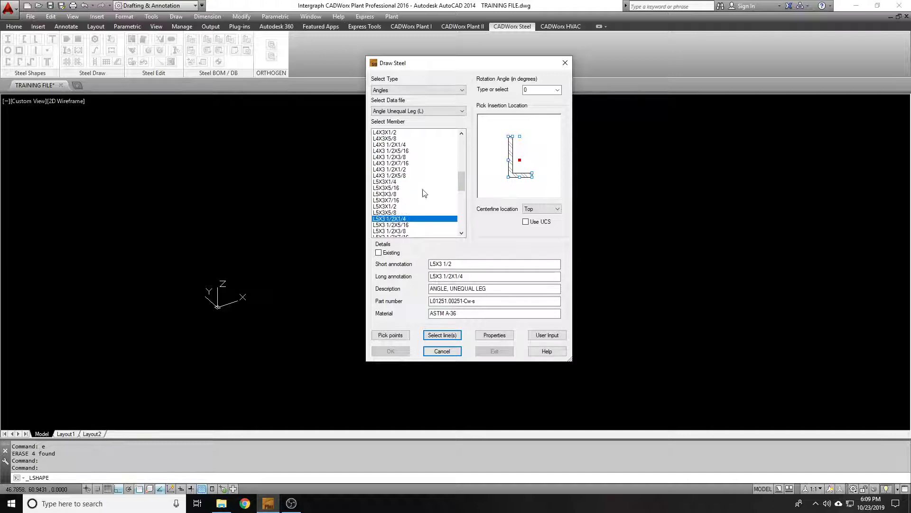
pyautogui.moveTo(459, 181); pyautogui.dragTo(458, 166)
# - Load the Angle Equal Leg (L) data file and choose member L4X4X3/8
pyautogui.click(447, 111)
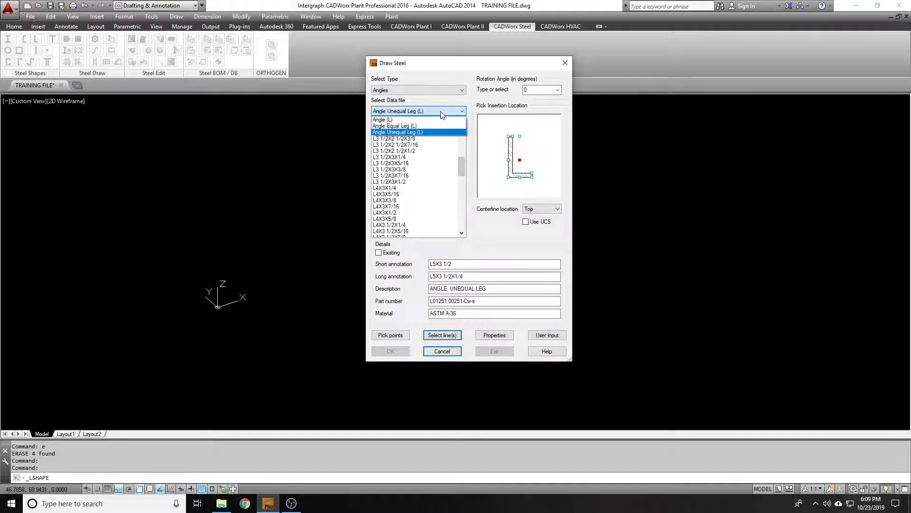
pyautogui.click(418, 118)
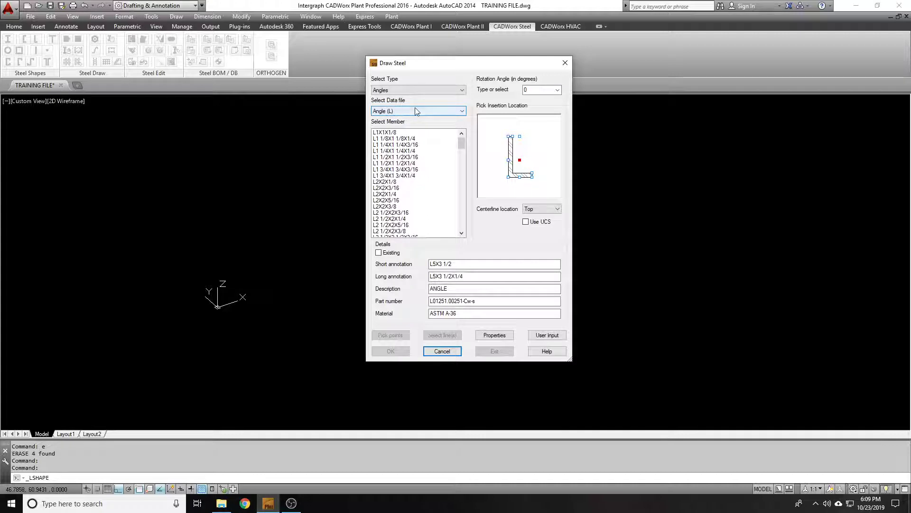
pyautogui.click(443, 112)
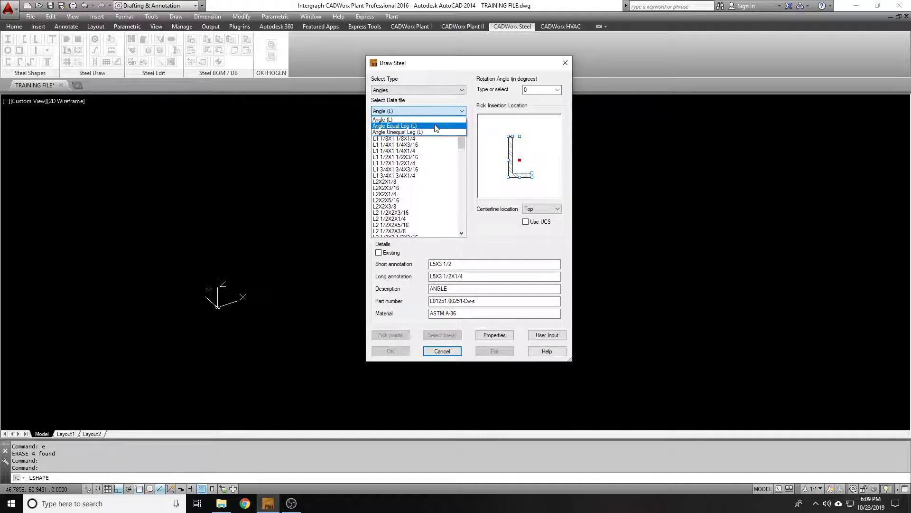
pyautogui.click(431, 126)
pyautogui.moveTo(455, 157); pyautogui.dragTo(433, 206)
pyautogui.moveTo(462, 150); pyautogui.dragTo(455, 189)
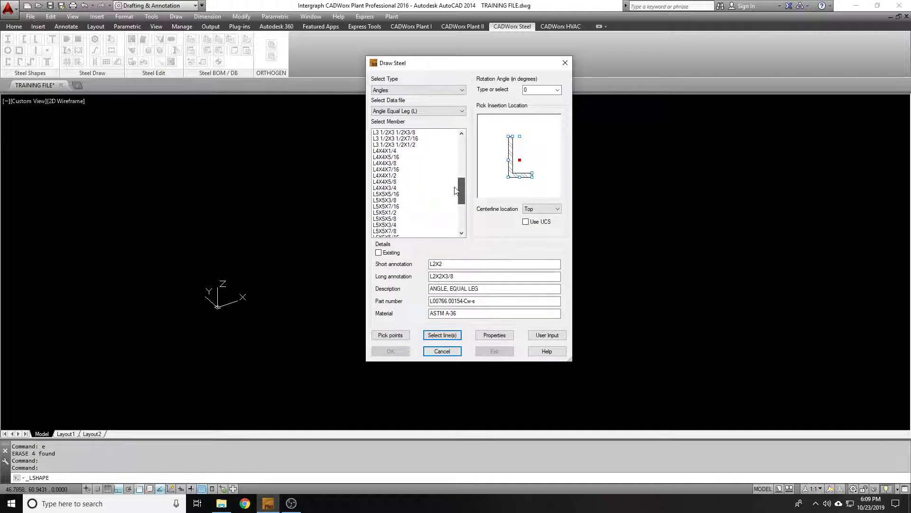
pyautogui.scroll(1, 428, 199)
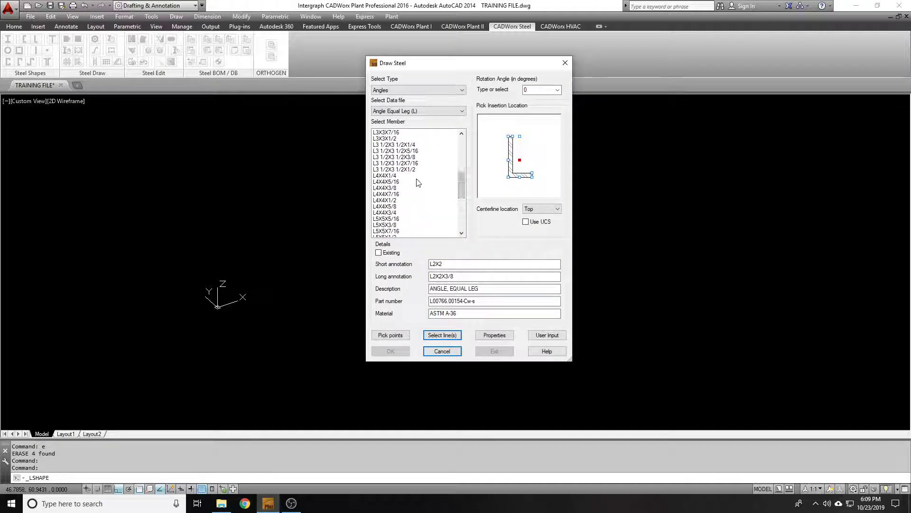
pyautogui.click(401, 188)
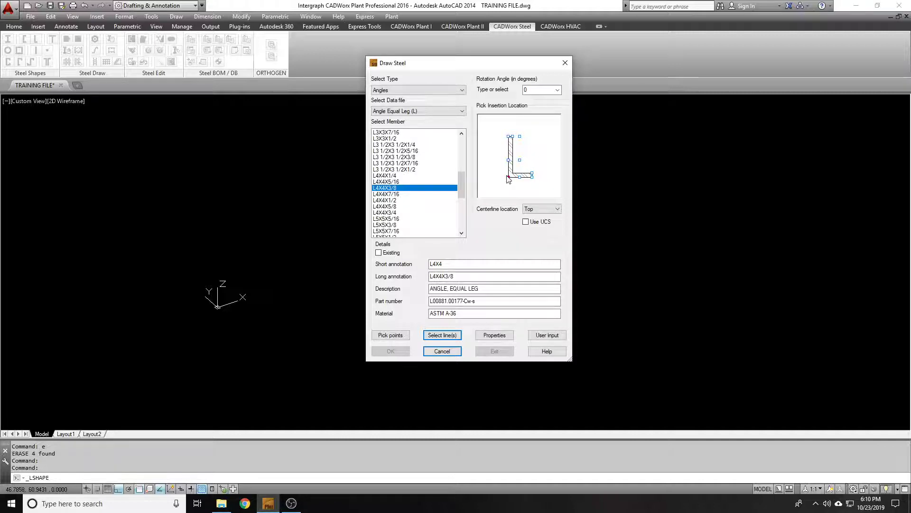
# - Set the insertion location to the angle's outer heel corner and the centerline location to Center
pyautogui.click(508, 177)
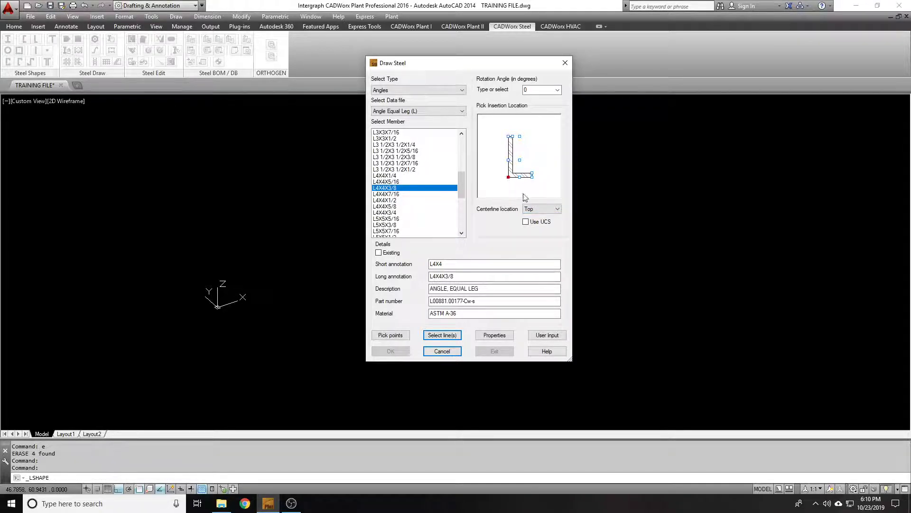
pyautogui.click(546, 209)
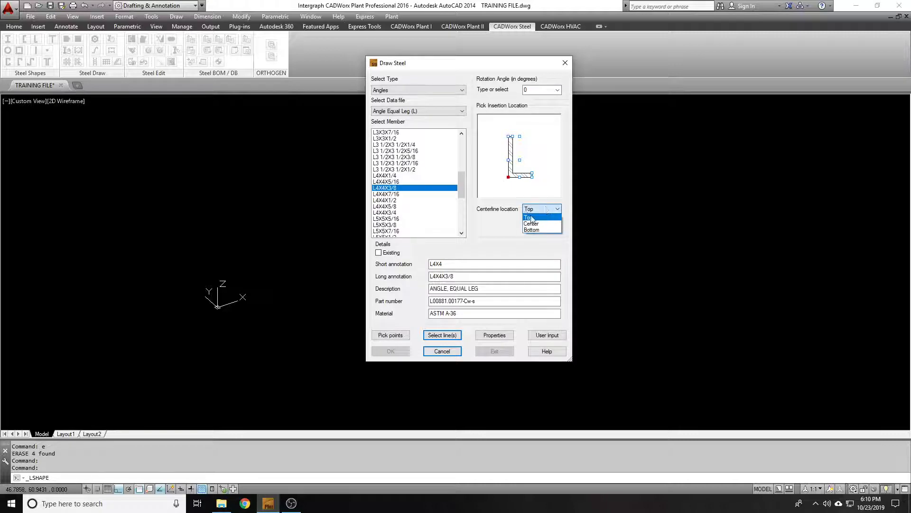
pyautogui.click(494, 195)
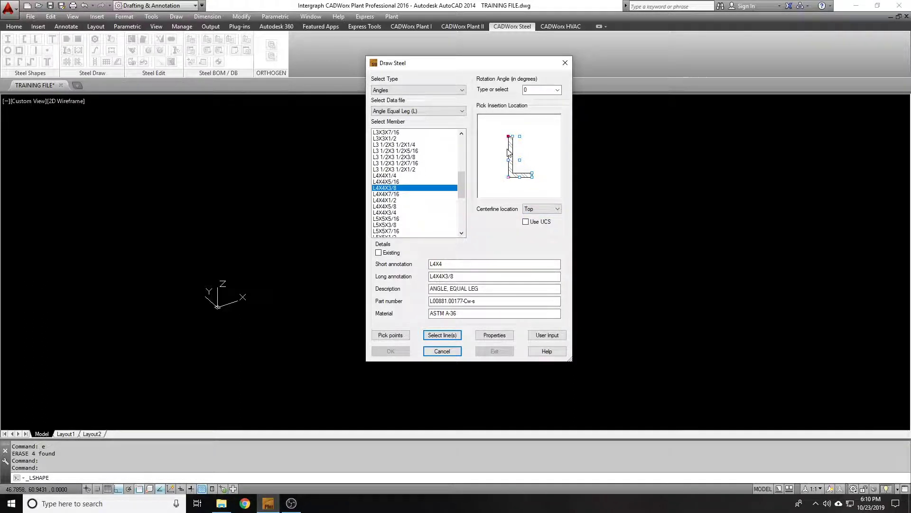
pyautogui.click(508, 177)
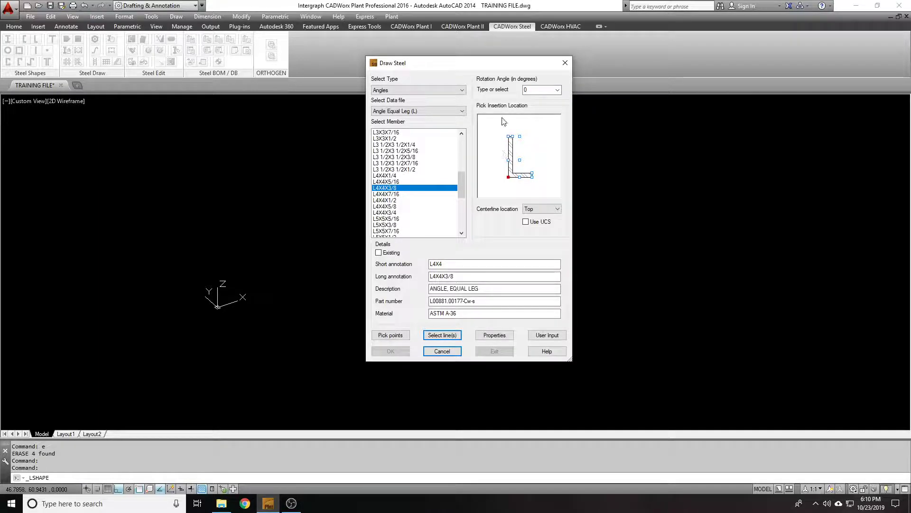
pyautogui.click(558, 209)
pyautogui.click(536, 222)
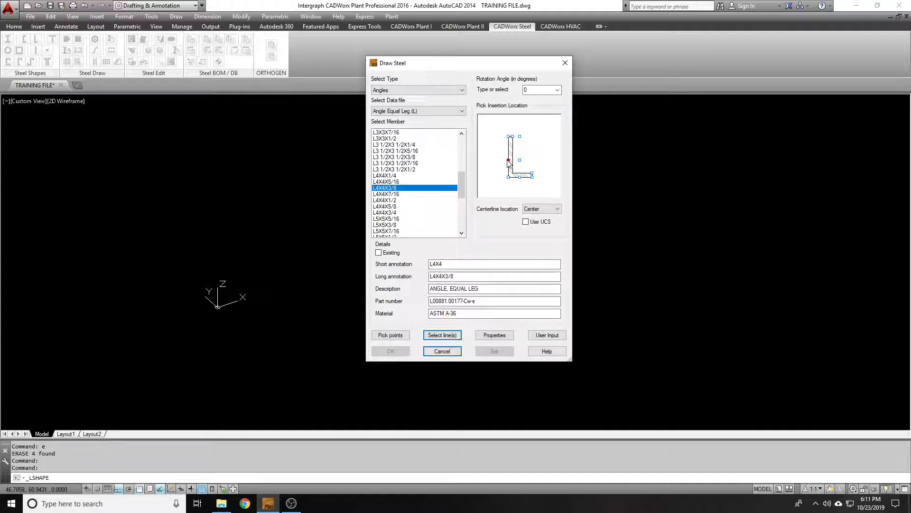
pyautogui.click(509, 176)
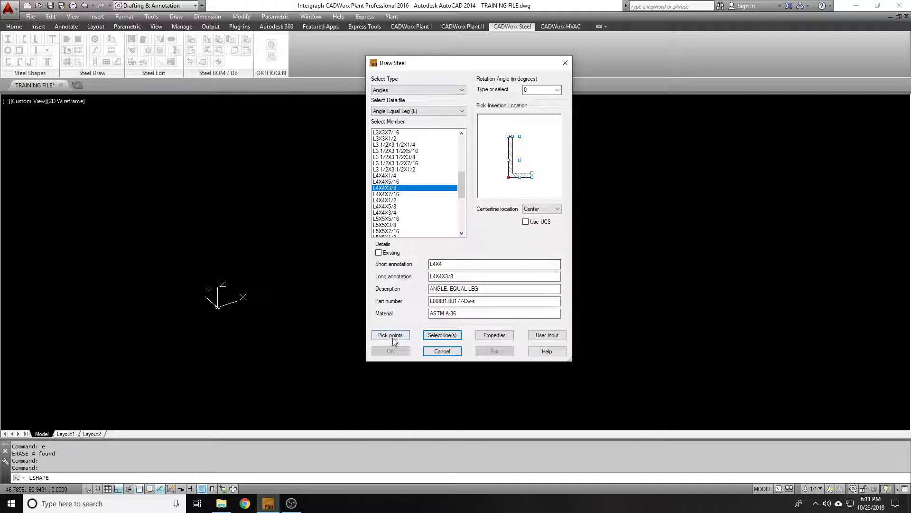
# - Try to draw the L4X4X3/8 angle with its Center centerline between two picked points along the X direction
pyautogui.click(390, 334)
pyautogui.click(279, 243)
pyautogui.click(349, 224)
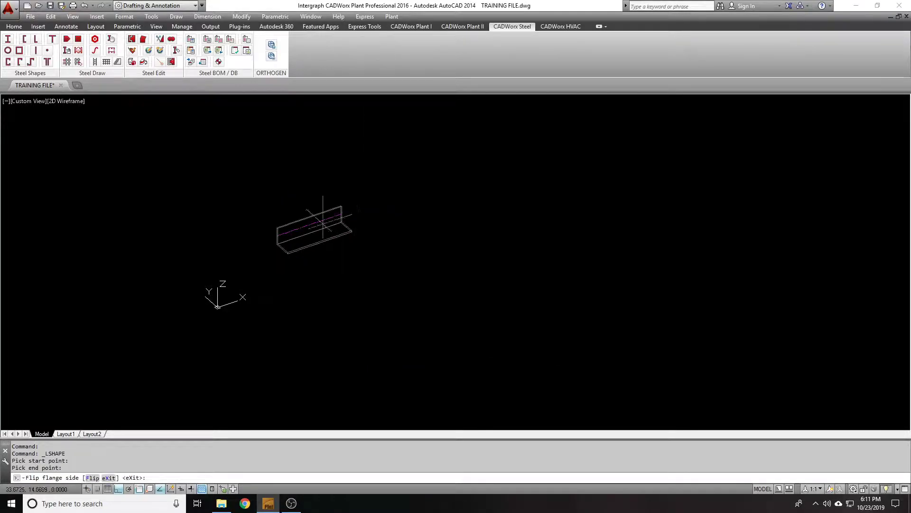
pyautogui.scroll(2, 280, 233)
pyautogui.press('Escape')
# - Restart the angle command, set the centerline location to Bottom and draw the angle between two picked points along the X direction
pyautogui.press('Return')
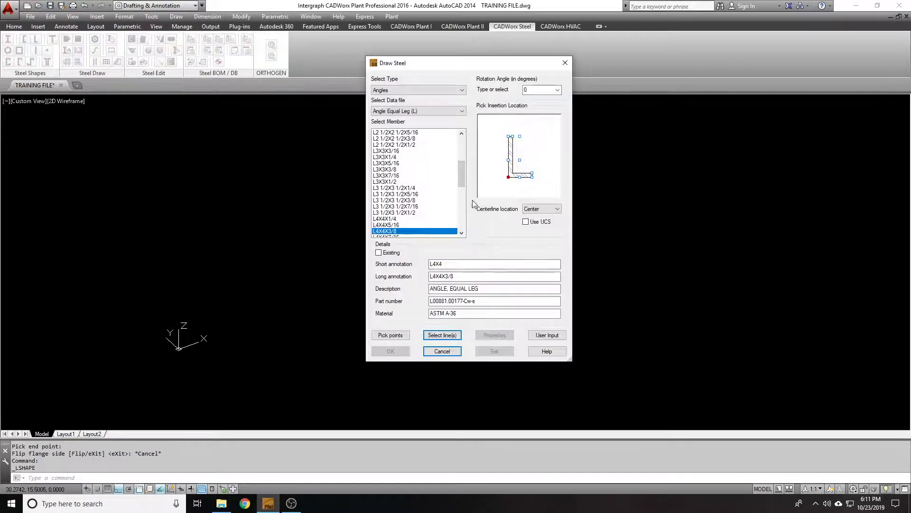
pyautogui.click(542, 209)
pyautogui.click(535, 227)
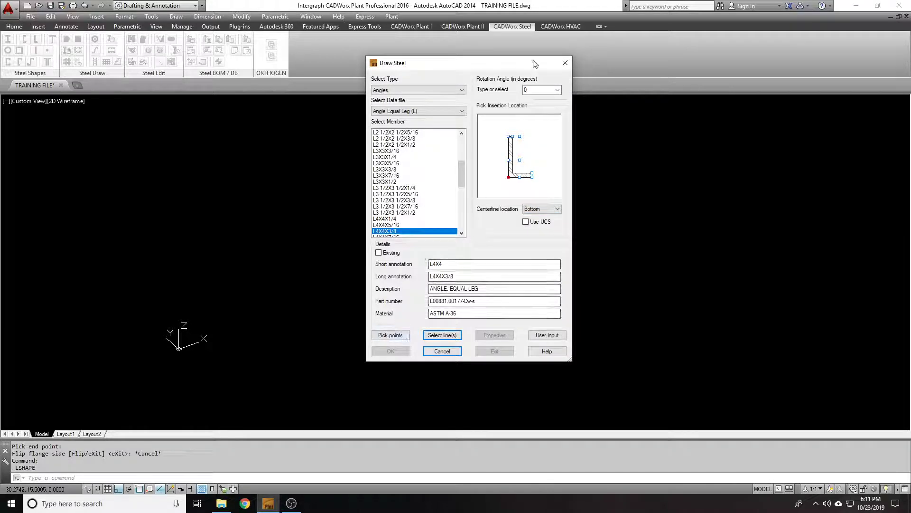
pyautogui.click(391, 335)
pyautogui.click(271, 279)
pyautogui.click(383, 236)
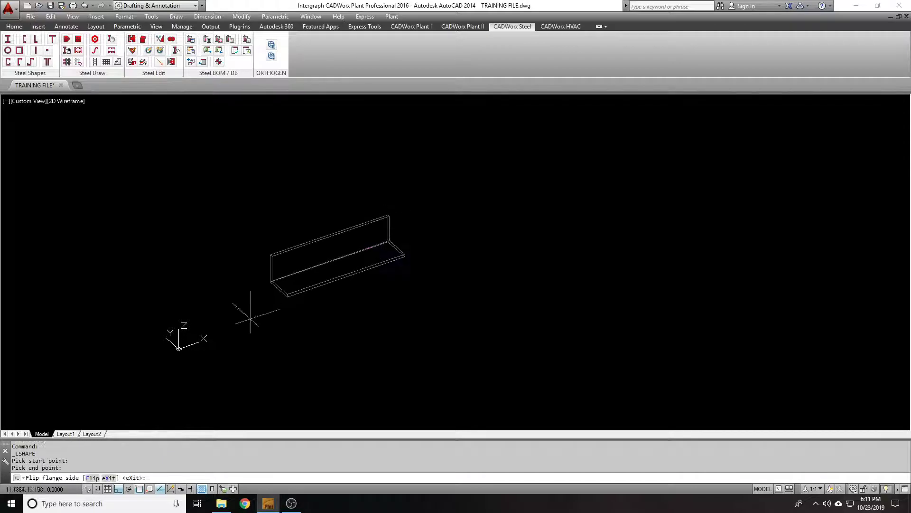
# - Flip the angle's flange side back and forth, finishing the placement with the flange on its original side
pyautogui.click(90, 478)
pyautogui.click(93, 478)
pyautogui.click(95, 478)
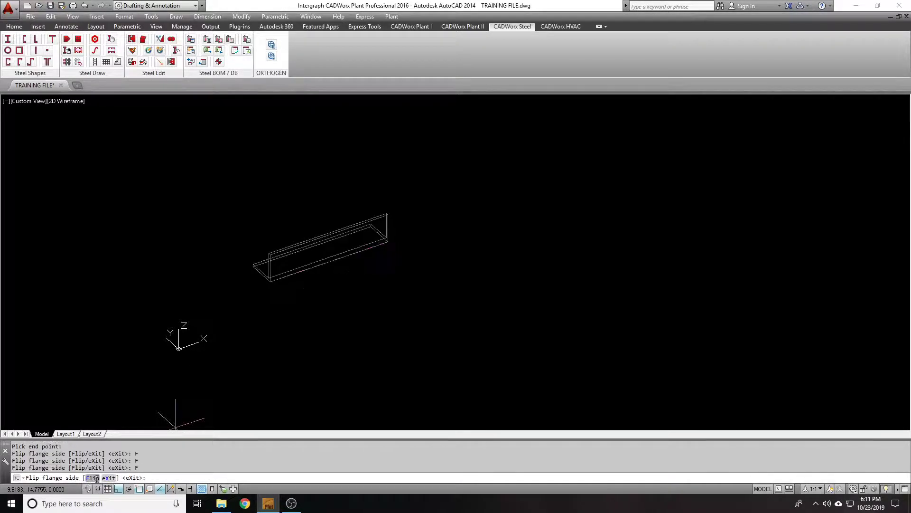
pyautogui.press('Return')
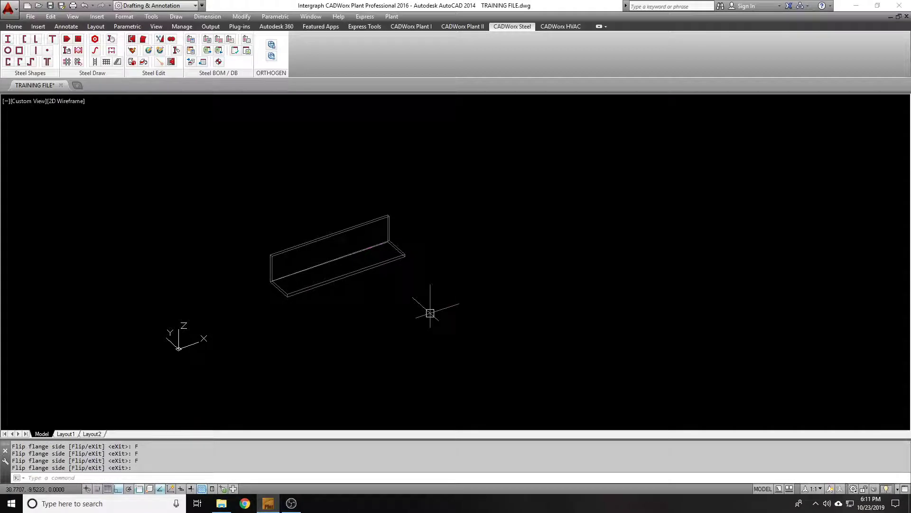
# - Edit the placed angle and set its rotation angle to 90 degrees
pyautogui.doubleClick(318, 239)
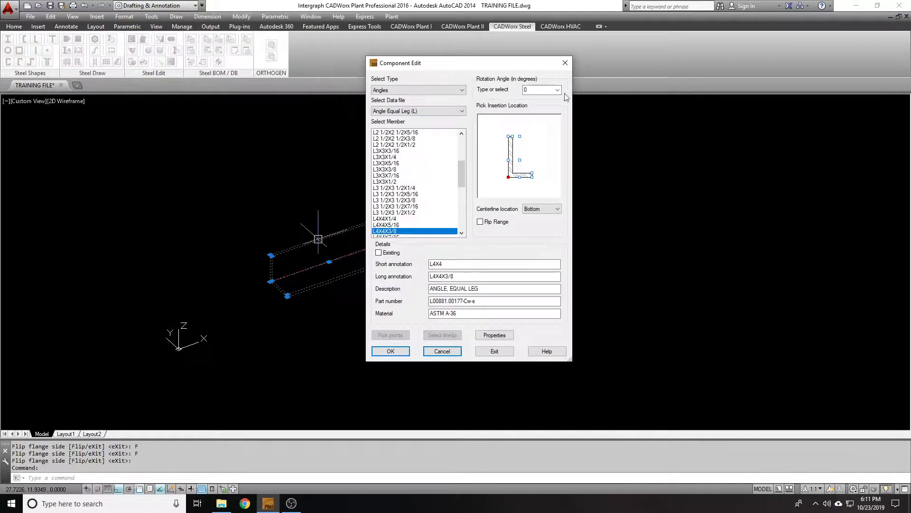
pyautogui.click(557, 90)
pyautogui.click(537, 102)
pyautogui.click(390, 351)
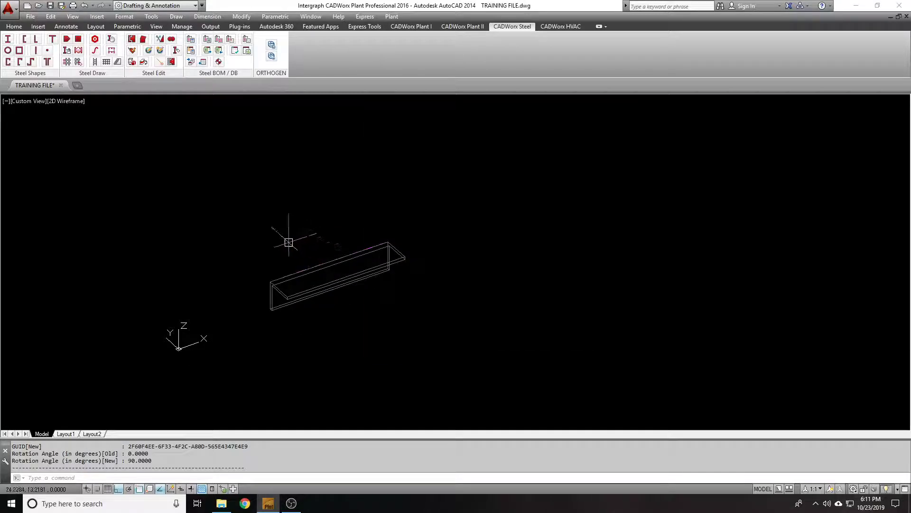
# - Edit the placed L4X4X3/8 angle and set its rotation angle to 180 degrees
pyautogui.doubleClick(346, 263)
pyautogui.click(557, 89)
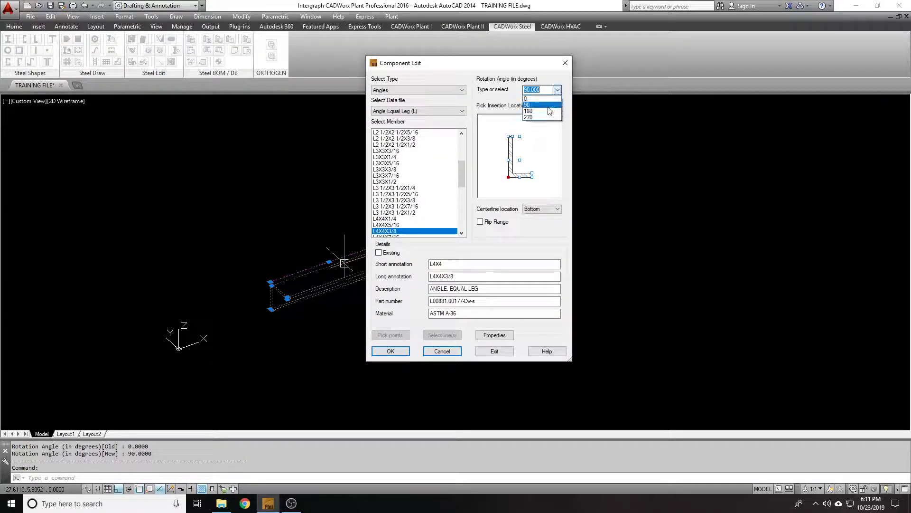
pyautogui.click(550, 111)
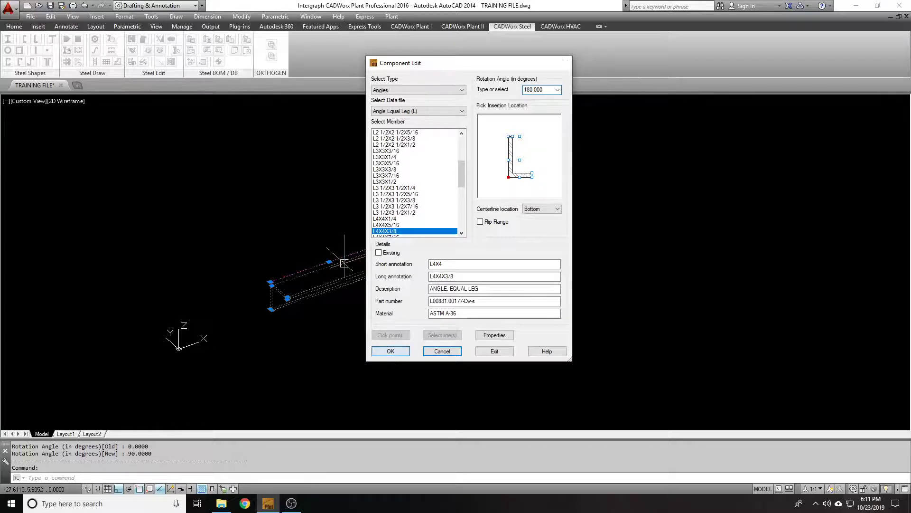
pyautogui.press('Return')
# - Edit the horizontal angle's rotation to 270 degrees, then reopen its component settings and close them without changes
pyautogui.doubleClick(297, 270)
pyautogui.click(558, 91)
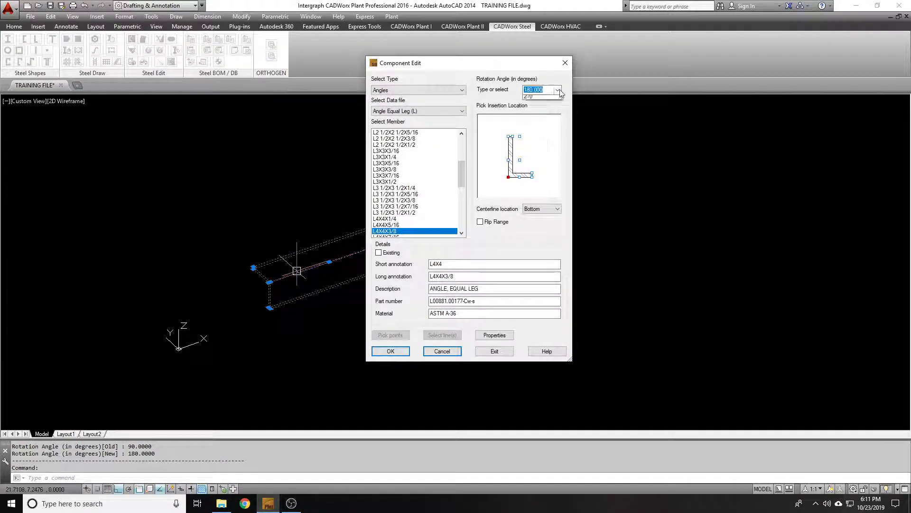
pyautogui.click(550, 119)
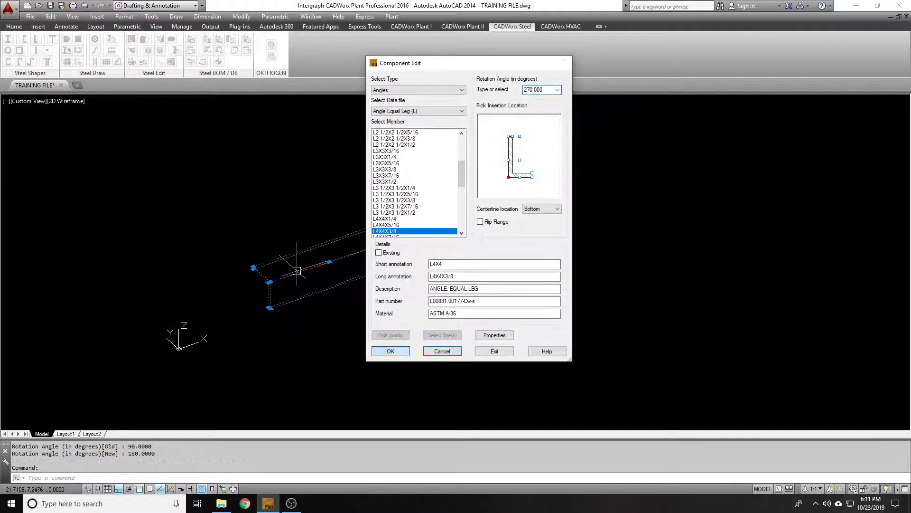
pyautogui.press('Return')
pyautogui.click(329, 262)
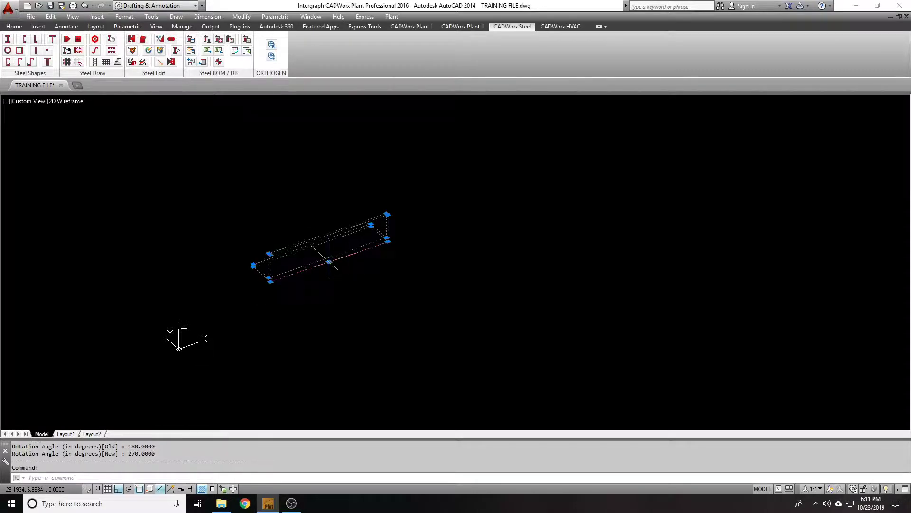
pyautogui.doubleClick(329, 262)
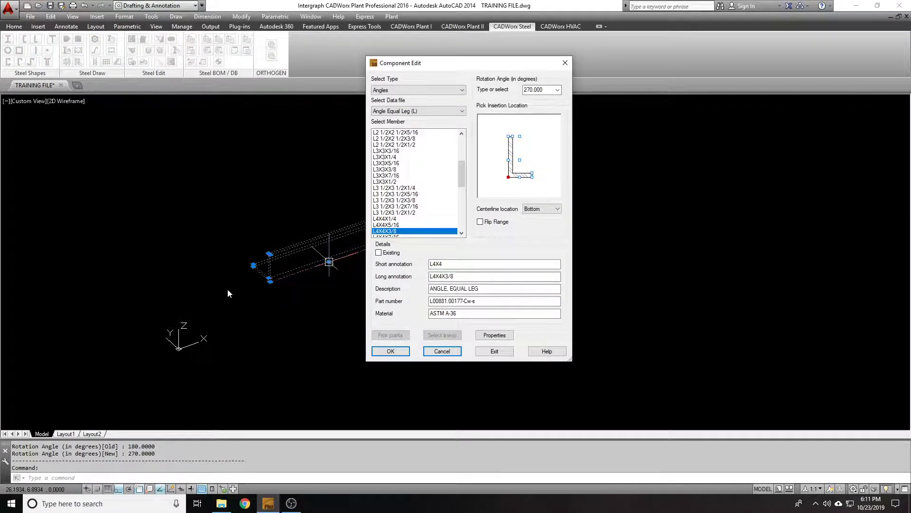
pyautogui.press('Escape')
pyautogui.press('Escape')
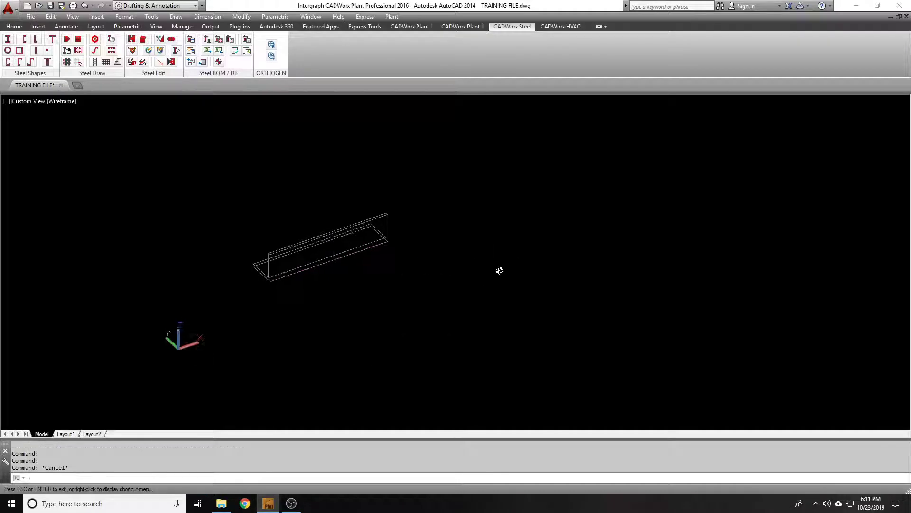
# - Set the horizontal angle's rotation back to 0 degrees and recheck its component settings without changing them
pyautogui.keyDown('shift'); pyautogui.moveTo(499, 269); pyautogui.dragTo(364, 273, button='middle'); pyautogui.keyUp('shift')
pyautogui.click(341, 273)
pyautogui.doubleClick(342, 273)
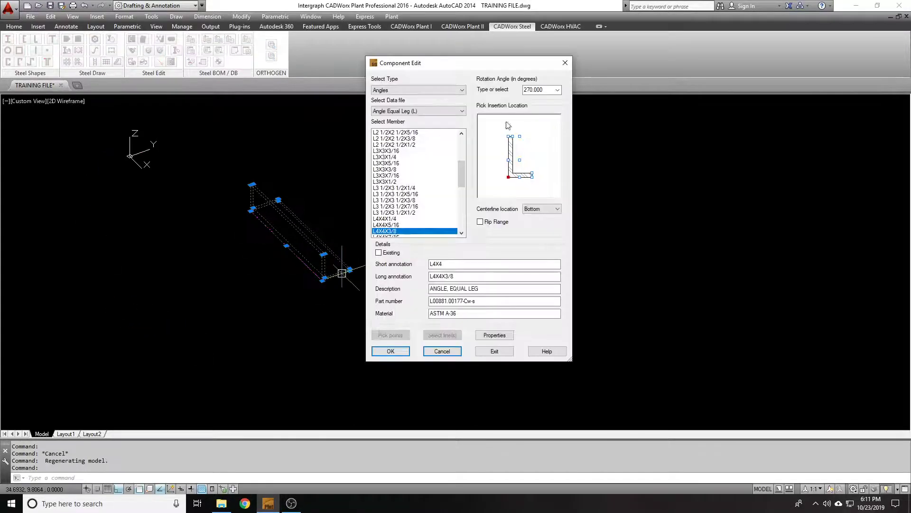
pyautogui.click(558, 90)
pyautogui.click(538, 98)
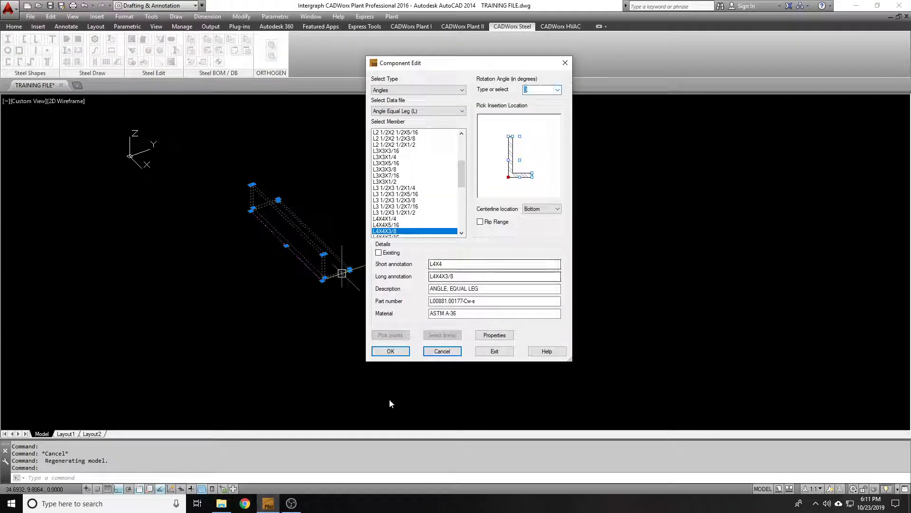
pyautogui.click(391, 351)
pyautogui.doubleClick(314, 246)
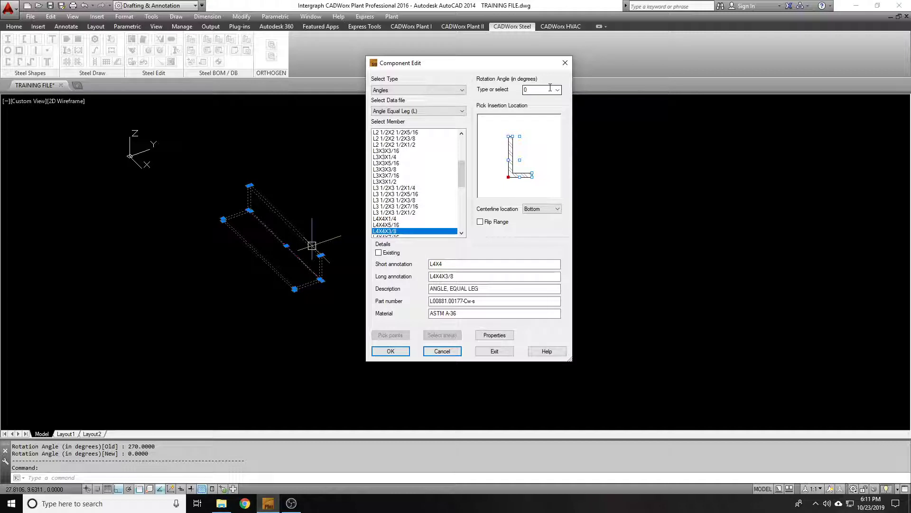
pyautogui.press('Escape')
# - Erase the horizontal L4X4X3/8 angle together with its centerline
pyautogui.moveTo(216, 309)
pyautogui.keyDown('shift'); pyautogui.mouseDown(button='middle')
pyautogui.moveTo(370, 293)
pyautogui.moveTo(363, 311)
pyautogui.mouseUp(button='middle'); pyautogui.keyUp('shift')
pyautogui.click(362, 311)
pyautogui.click(247, 177)
pyautogui.write('e')
pyautogui.press('Return')
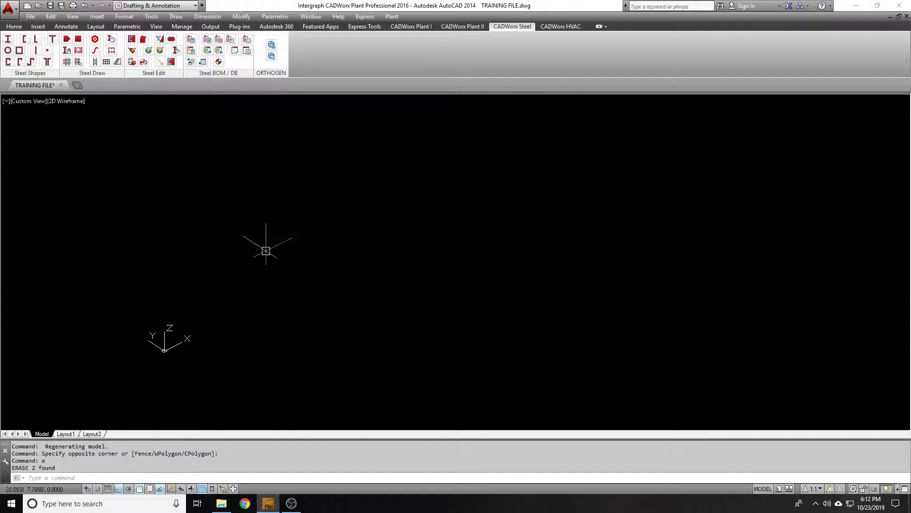
# - Draw a single vertical line along the Z direction in the empty model space
pyautogui.moveTo(264, 248)
pyautogui.keyDown('shift'); pyautogui.mouseDown(button='middle')
pyautogui.moveTo(383, 285)
pyautogui.moveTo(371, 274)
pyautogui.mouseUp(button='middle'); pyautogui.keyUp('shift')
pyautogui.press('l')
pyautogui.press('Return')
pyautogui.click(316, 295)
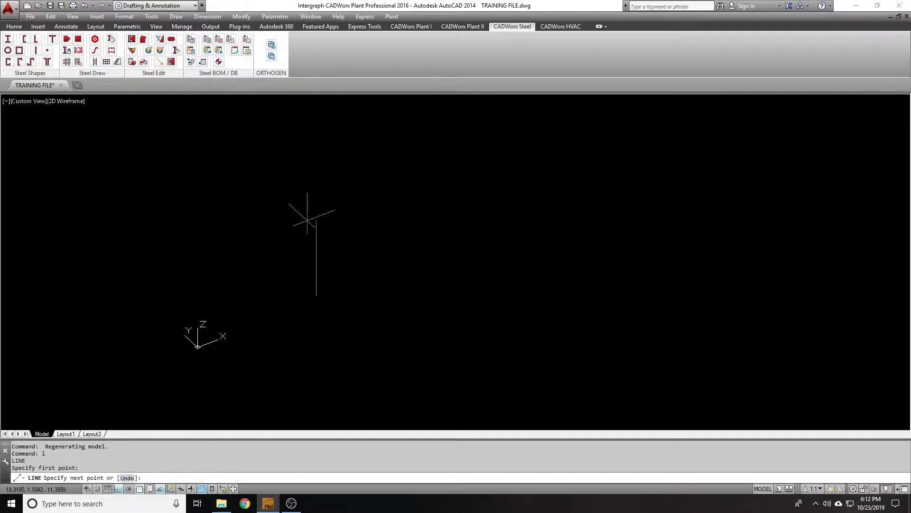
pyautogui.click(313, 205)
pyautogui.press('Return')
# - Draw an L4X4X3/8 angle on the vertical line using line selection, keeping the default flange side
pyautogui.click(36, 39)
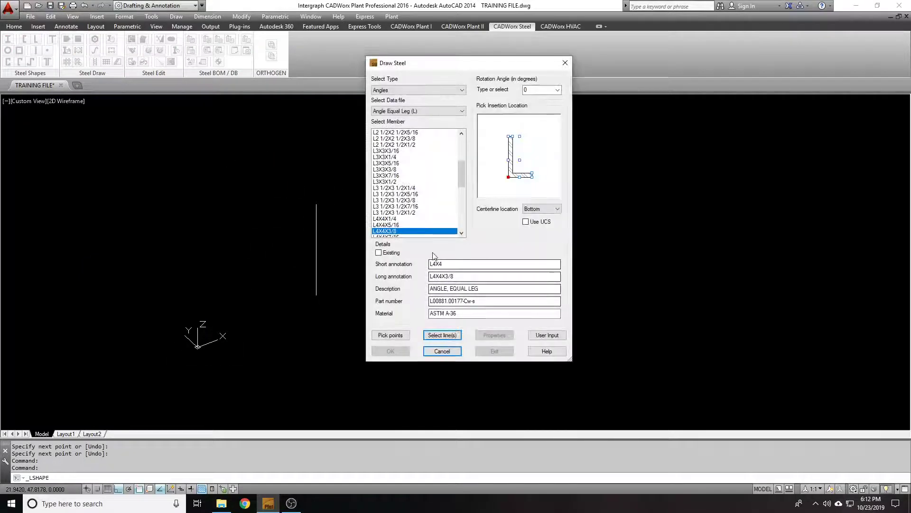
pyautogui.click(443, 335)
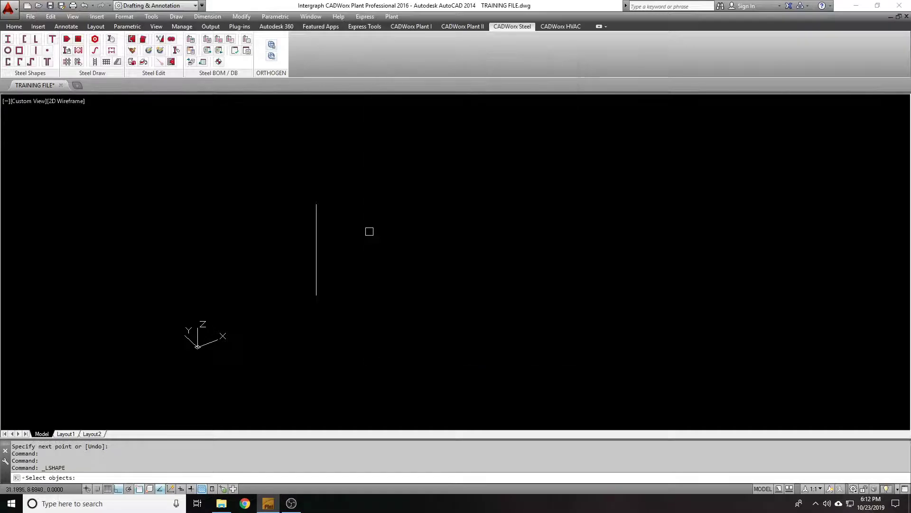
pyautogui.click(368, 229)
pyautogui.click(248, 247)
pyautogui.press('Return')
pyautogui.scroll(2, 263, 201)
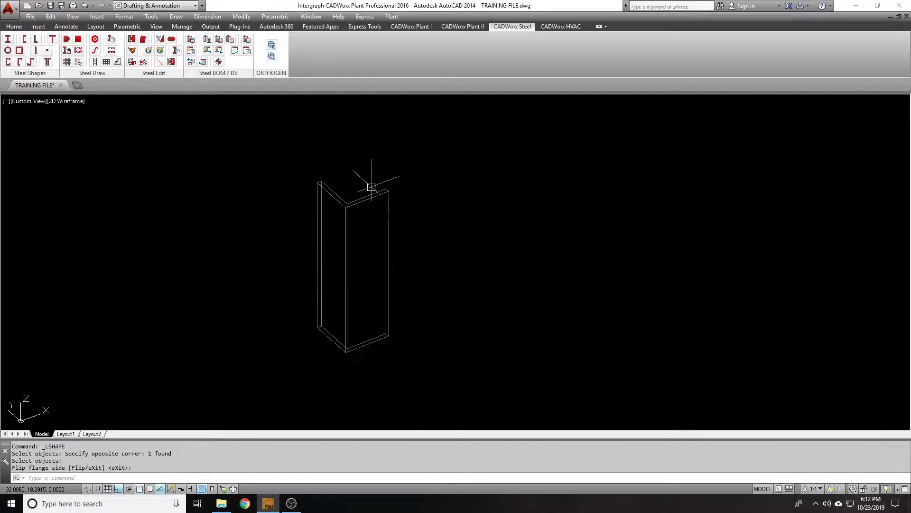
# - Edit the vertical angle and set its rotation angle to 90 degrees
pyautogui.doubleClick(372, 195)
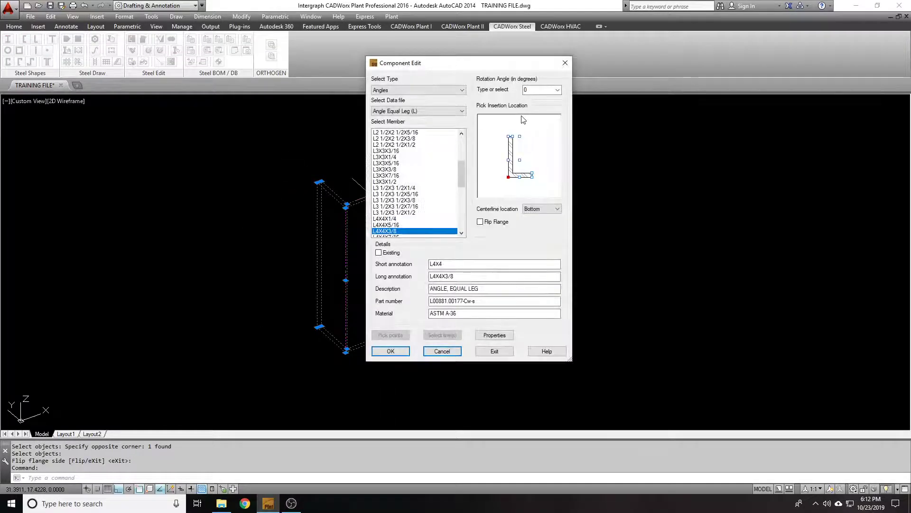
pyautogui.click(558, 90)
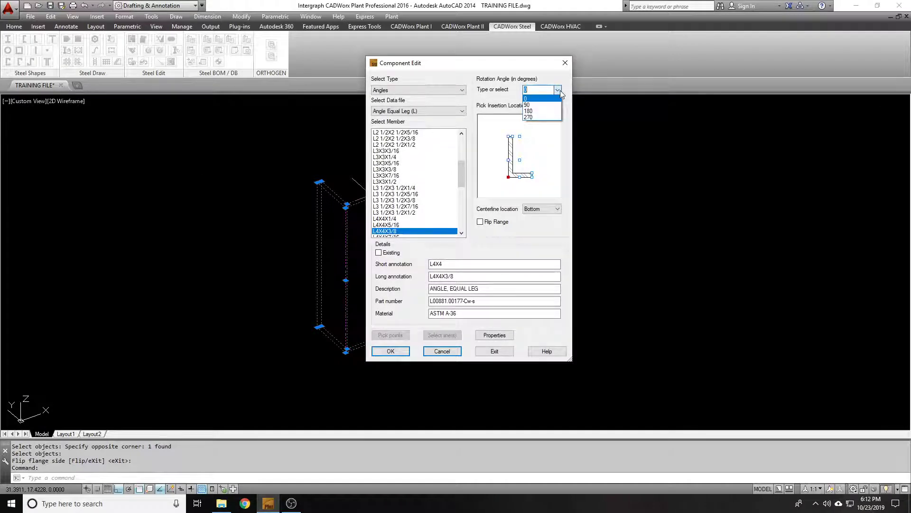
pyautogui.click(539, 102)
pyautogui.click(387, 353)
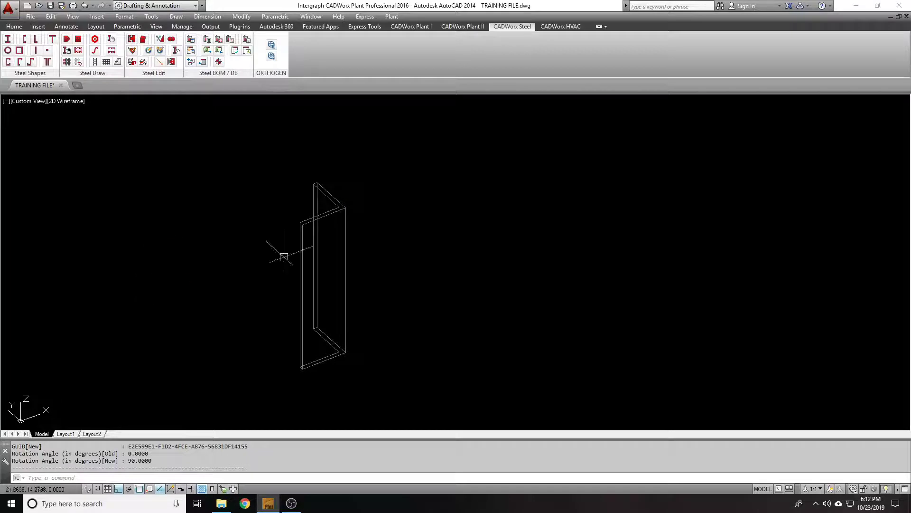
# - Edit the vertical angle again and set its rotation angle to 180 degrees
pyautogui.click(326, 215)
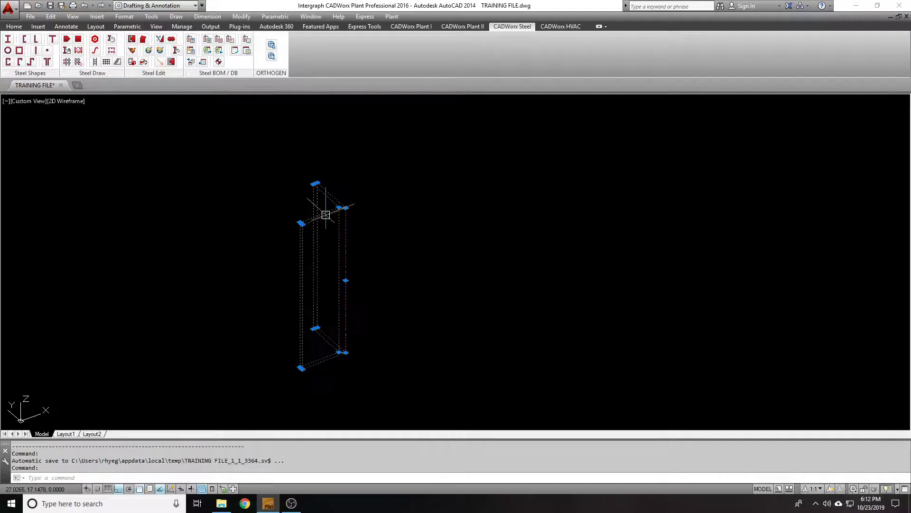
pyautogui.doubleClick(326, 215)
pyautogui.click(558, 90)
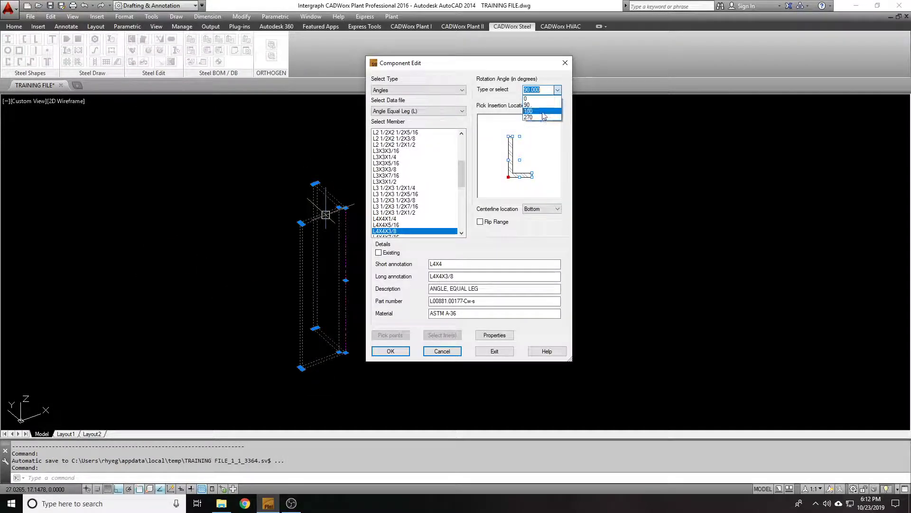
pyautogui.click(542, 112)
pyautogui.click(391, 351)
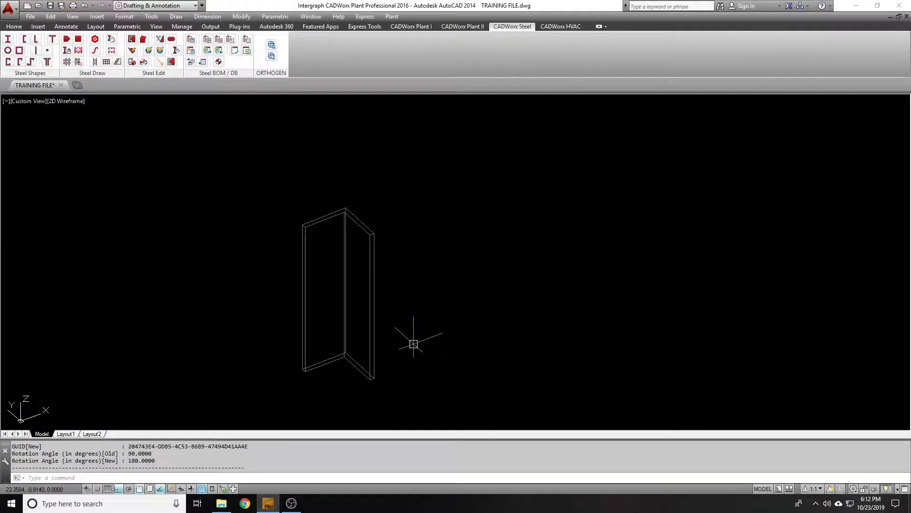
# - Erase the vertical angle with its centerline, and erase the remaining vertical construction line
pyautogui.scroll(-5, 385, 195)
pyautogui.click(383, 206)
pyautogui.write('e')
pyautogui.press('Return')
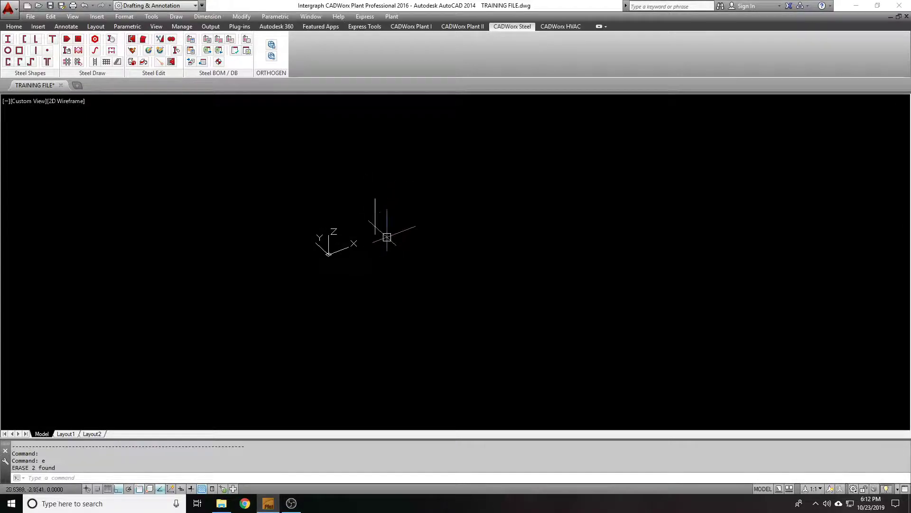
pyautogui.moveTo(386, 236); pyautogui.dragTo(356, 190)
pyautogui.write('e')
pyautogui.press('Return')
pyautogui.scroll(4, 369, 212)
pyautogui.write('pl')
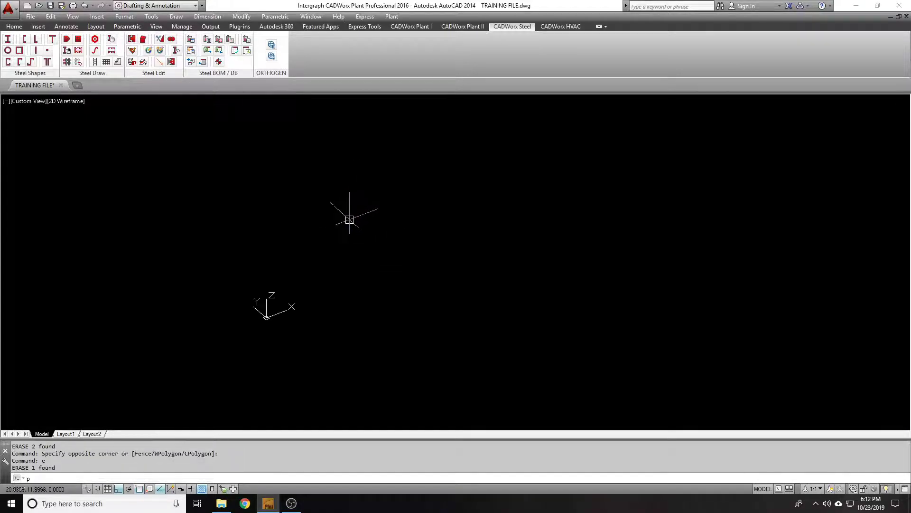
pyautogui.press('Return')
pyautogui.click(266, 214)
pyautogui.scroll(3, 279, 222)
pyautogui.click(271, 219)
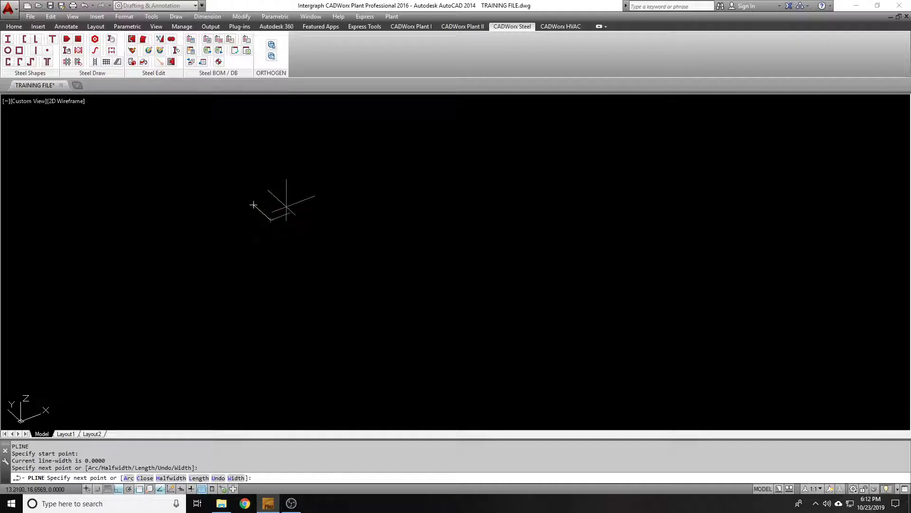
pyautogui.press('Escape')
pyautogui.moveTo(270, 209); pyautogui.dragTo(253, 209)
pyautogui.write('e')
pyautogui.press('Return')
# - Draw an L-shaped polyline with one 4-unit leg along negative Y and a second 4-unit leg along X
pyautogui.scroll(-4, 321, 214)
pyautogui.write('pl')
pyautogui.press('Return')
pyautogui.click(321, 215)
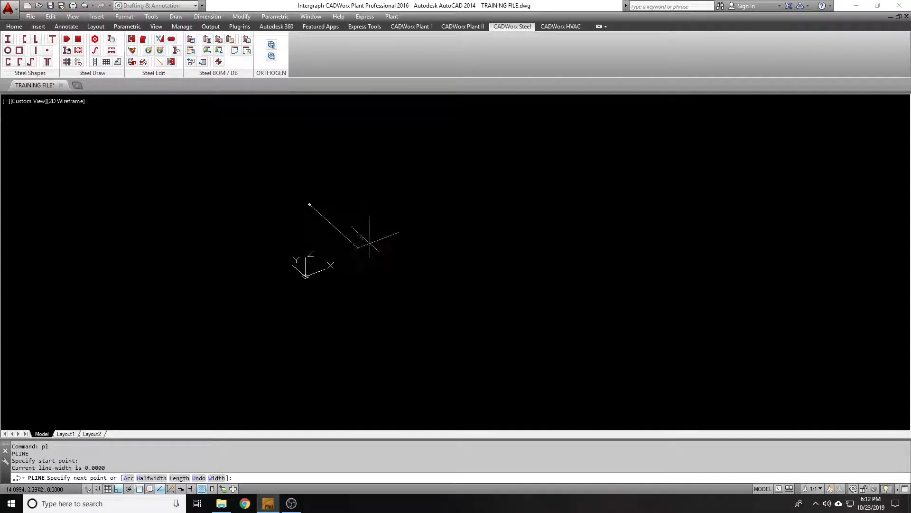
pyautogui.write('4')
pyautogui.press('Return')
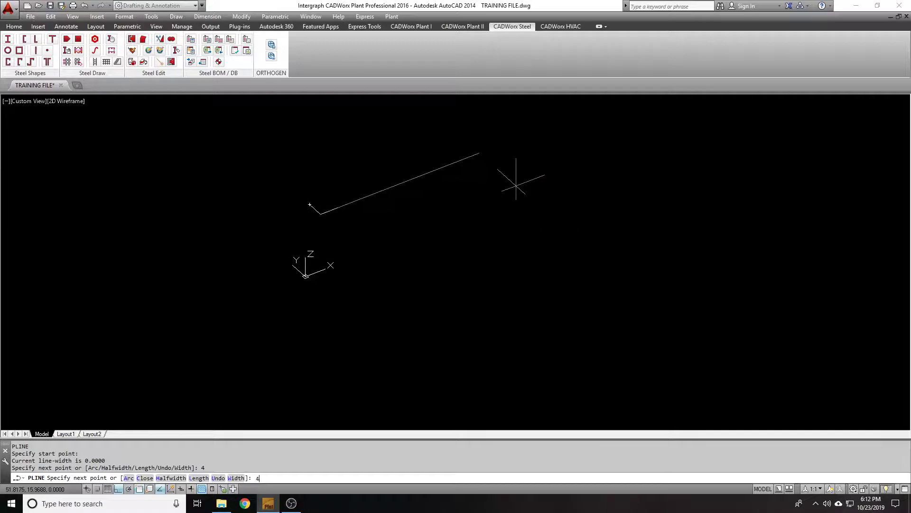
pyautogui.press('Return')
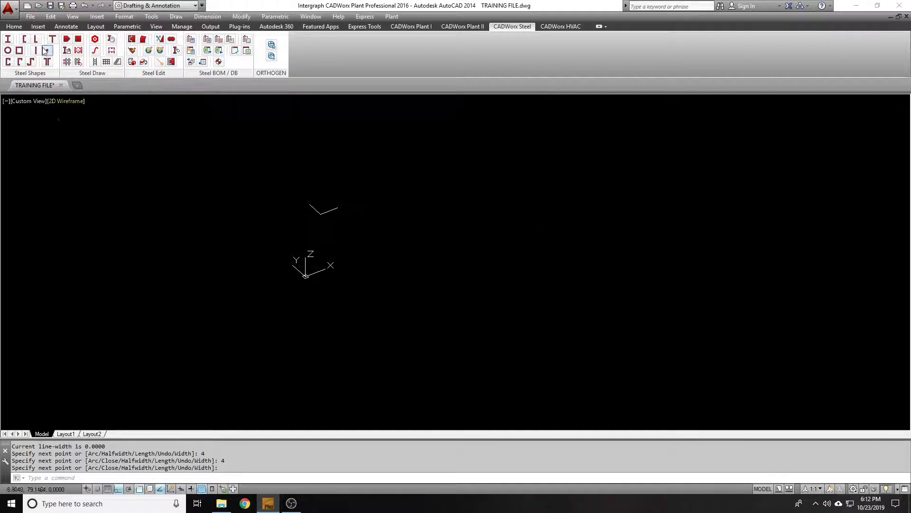
# - Switch to the Top view and mirror the L-shaped polyline about a vertical axis to its right, keeping the original
pyautogui.click(33, 102)
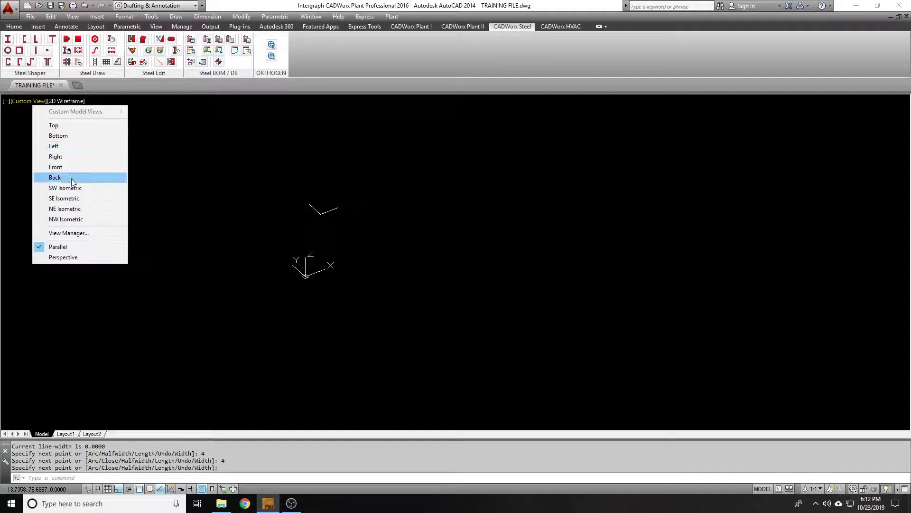
pyautogui.click(66, 125)
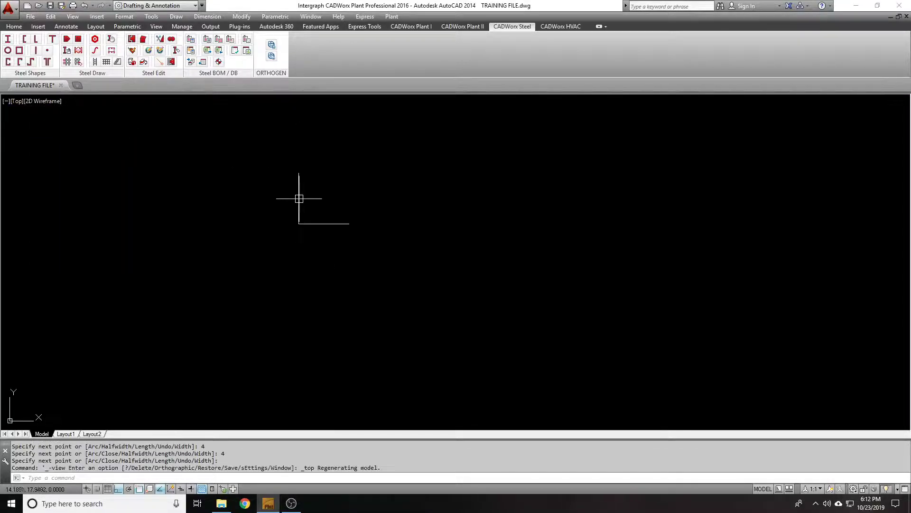
pyautogui.scroll(-5, 299, 198)
pyautogui.moveTo(299, 198); pyautogui.dragTo(261, 280, button='middle')
pyautogui.write('mi')
pyautogui.press('Return')
pyautogui.click(310, 305)
pyautogui.click(193, 228)
pyautogui.press('Return')
pyautogui.click(325, 286)
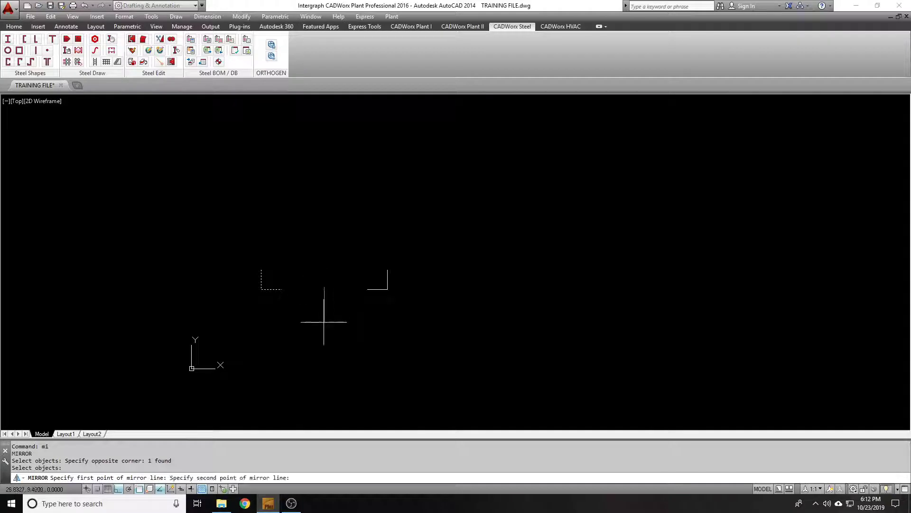
pyautogui.click(324, 322)
pyautogui.press('Return')
# - Mirror both L-shaped polylines about a horizontal axis above them, keeping the originals, to form four corner profiles
pyautogui.press('Return')
pyautogui.click(149, 213)
pyautogui.click(417, 308)
pyautogui.press('Return')
pyautogui.click(324, 225)
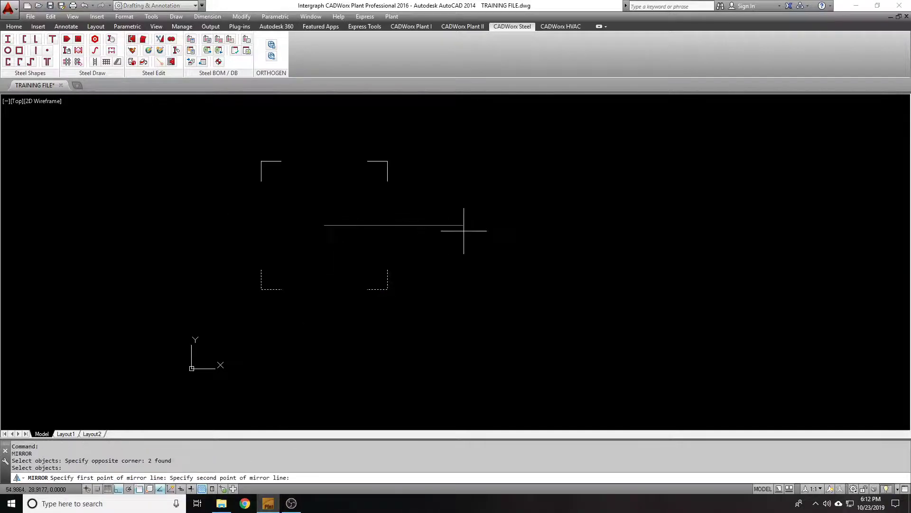
pyautogui.click(463, 231)
pyautogui.press('Return')
# - Place the single-line text "270" near the upper-left L profile with height 0.2 and rotation 0
pyautogui.write('dt')
pyautogui.press('Return')
pyautogui.click(295, 206)
pyautogui.press('Return')
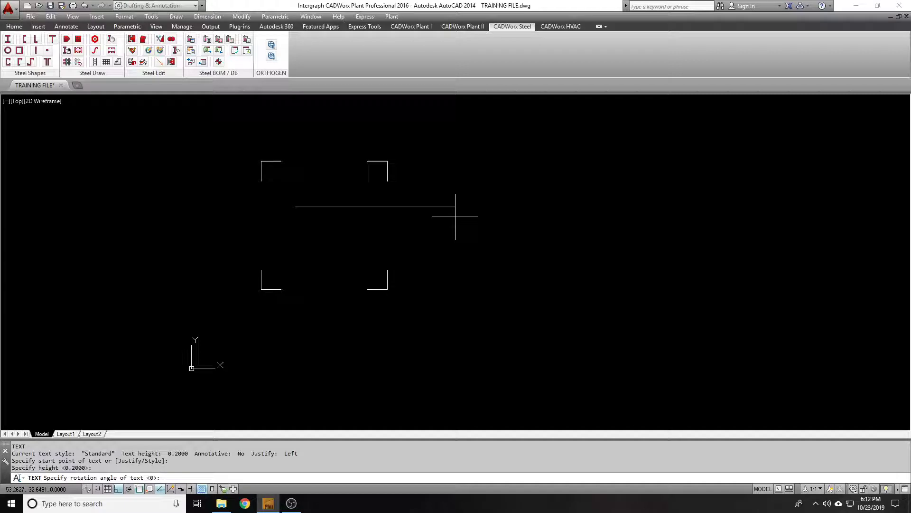
pyautogui.press('Return')
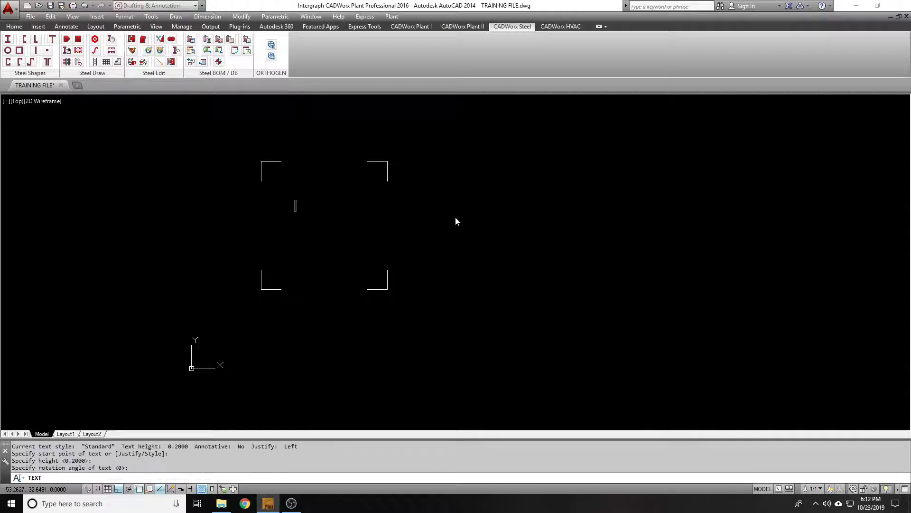
pyautogui.write('270')
pyautogui.press('Return')
pyautogui.press('Return')
# - Set the height of the "270" text to 3
pyautogui.click(355, 228)
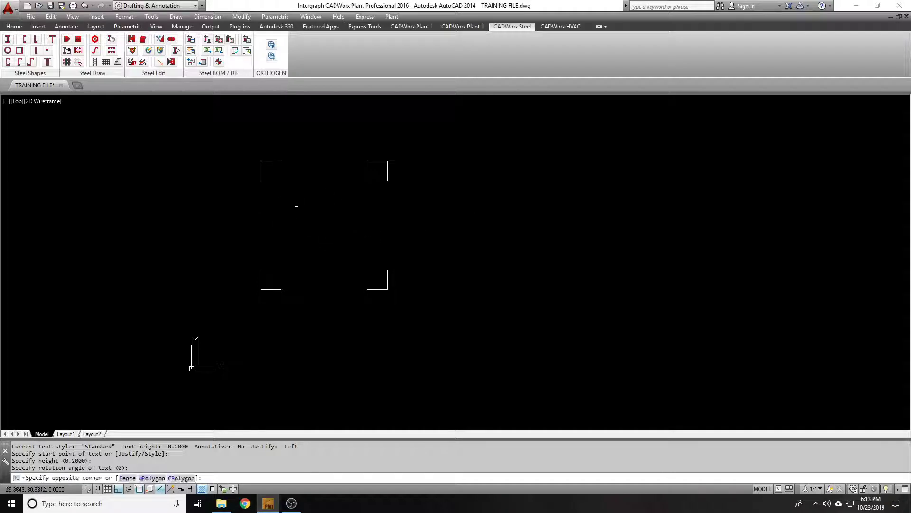
pyautogui.click(274, 191)
pyautogui.write('PR')
pyautogui.press('Return')
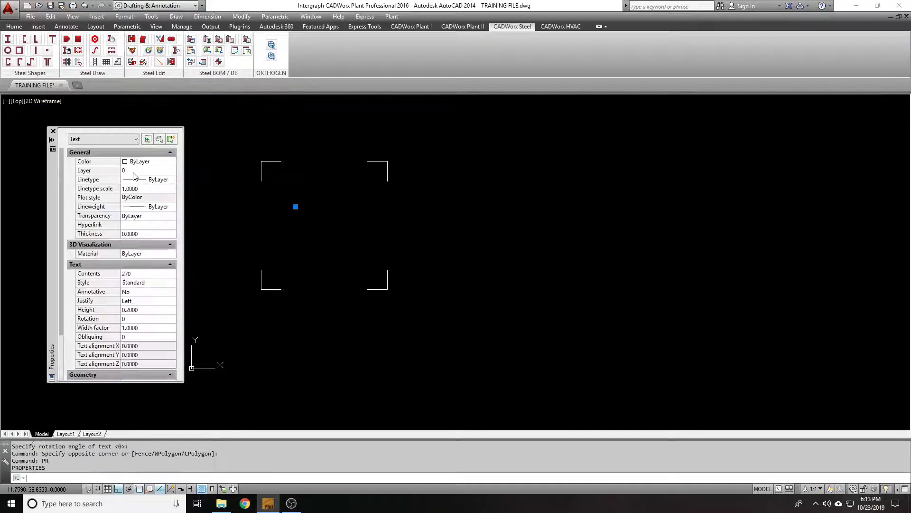
pyautogui.click(148, 312)
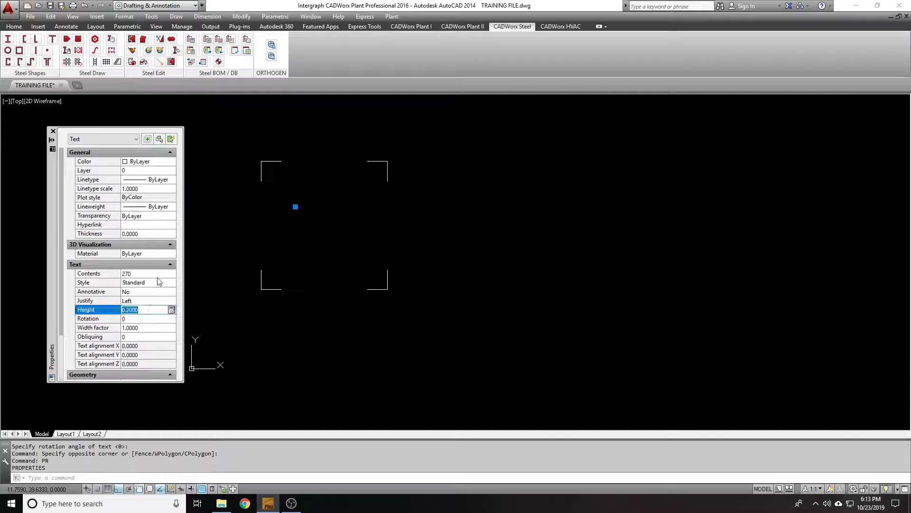
pyautogui.write('1')
pyautogui.press('Tab')
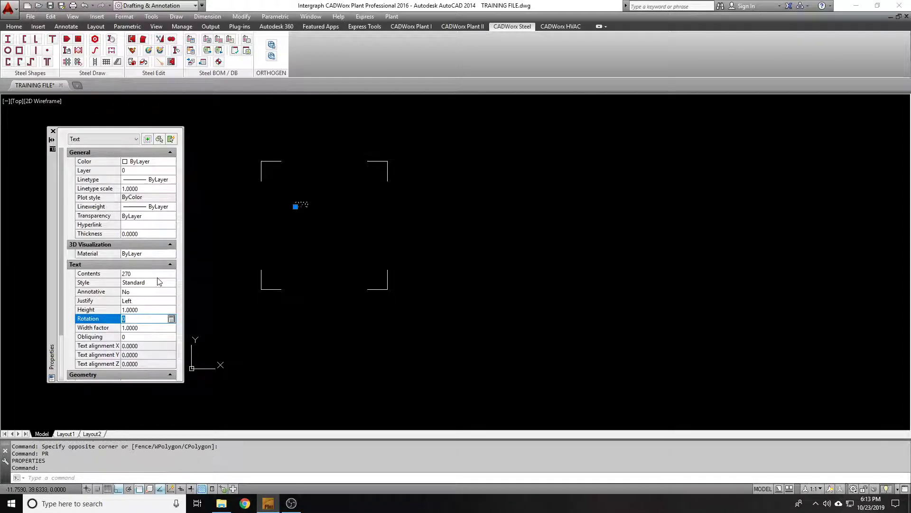
pyautogui.click(157, 309)
pyautogui.write('3')
pyautogui.press('Tab')
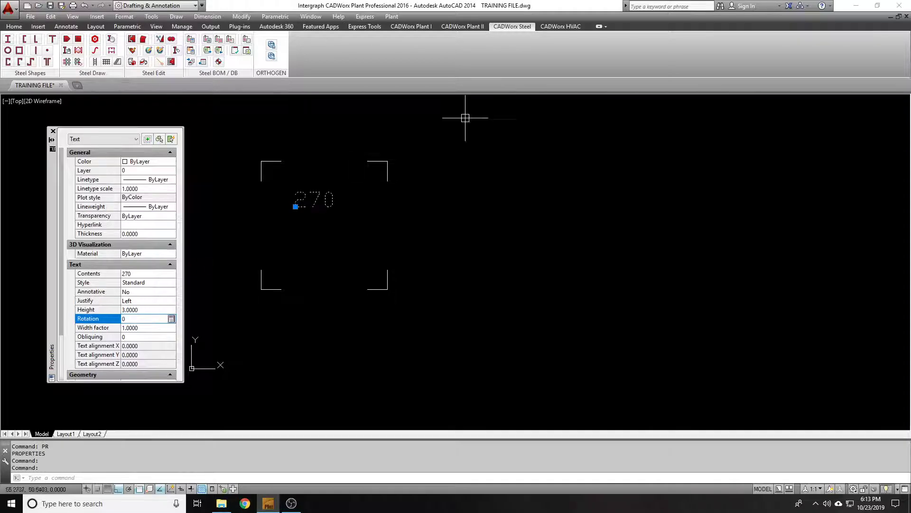
# - Move the "270" text up and to the left so it sits inside the upper-left L profile
pyautogui.press('Escape')
pyautogui.write('m')
pyautogui.press('space')
pyautogui.click(319, 198)
pyautogui.press('space')
pyautogui.click(516, 235)
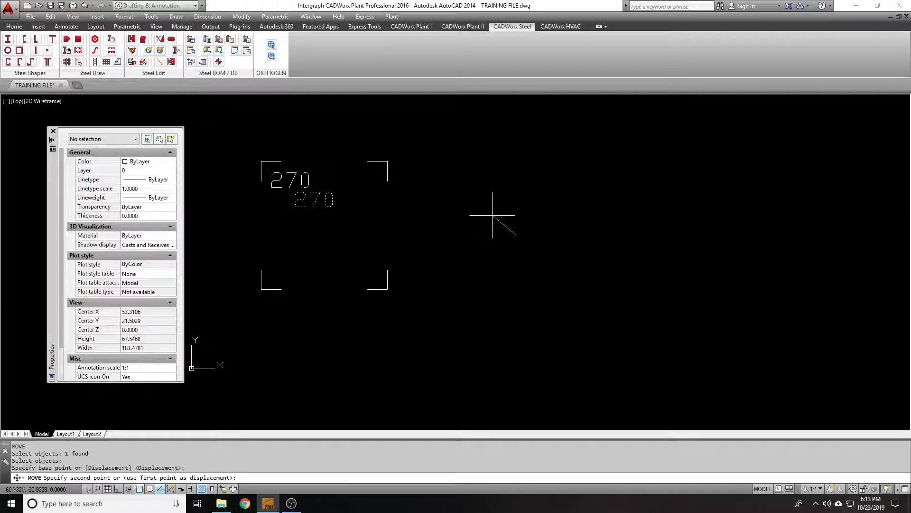
pyautogui.click(492, 215)
pyautogui.write('cc')
pyautogui.press('space')
pyautogui.click(289, 183)
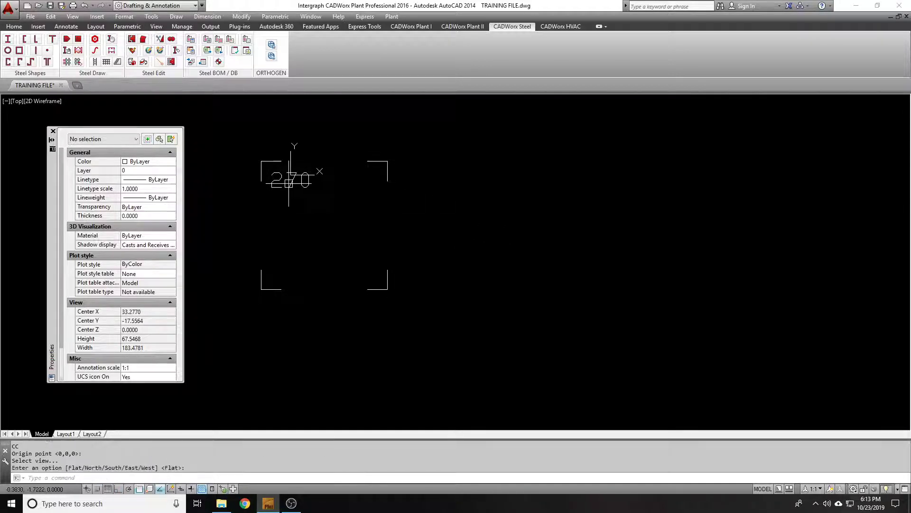
pyautogui.press('Escape')
pyautogui.press('Escape')
pyautogui.write('yucs')
pyautogui.press('Escape')
pyautogui.write('ucs')
pyautogui.press('space')
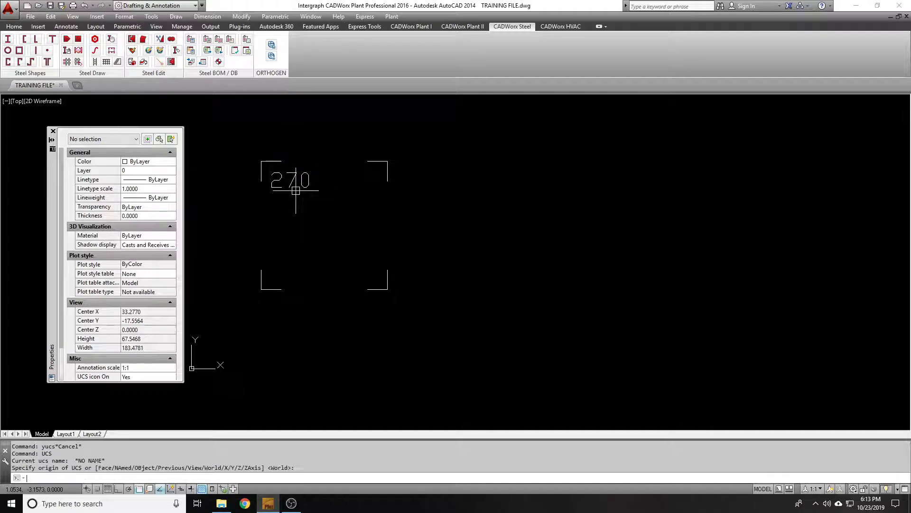
# - Copy the "270" text horizontally with Ortho on, placing the copy beside the upper-right L profile
pyautogui.write('co')
pyautogui.press('space')
pyautogui.click(296, 180)
pyautogui.press('space')
pyautogui.click(275, 222)
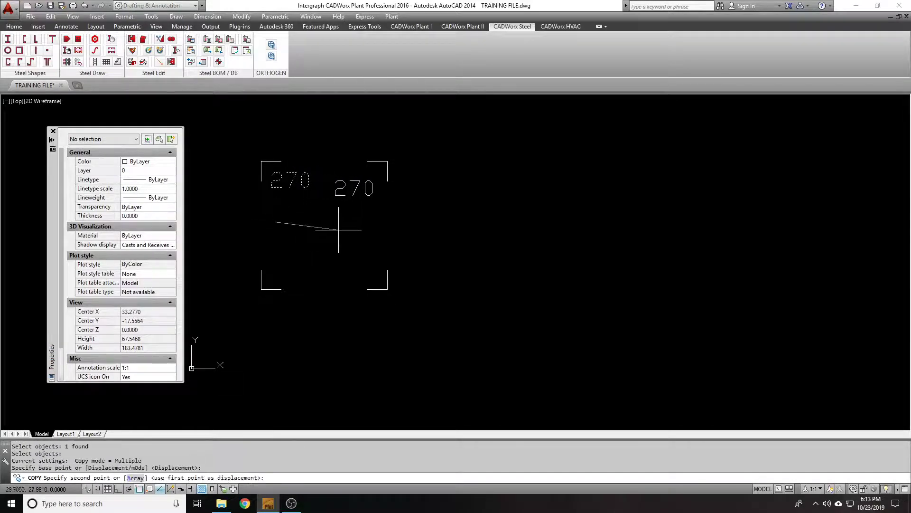
pyautogui.press('F8')
pyautogui.click(344, 228)
pyautogui.press('space')
# - Copy both upper labels straight down to the two lower L profiles
pyautogui.press('space')
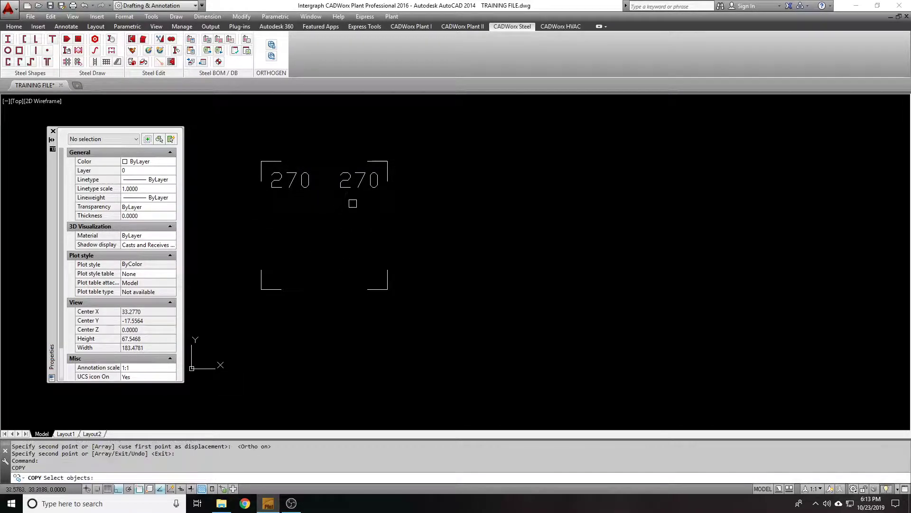
pyautogui.click(353, 202)
pyautogui.click(287, 184)
pyautogui.press('space')
pyautogui.click(438, 171)
pyautogui.click(433, 262)
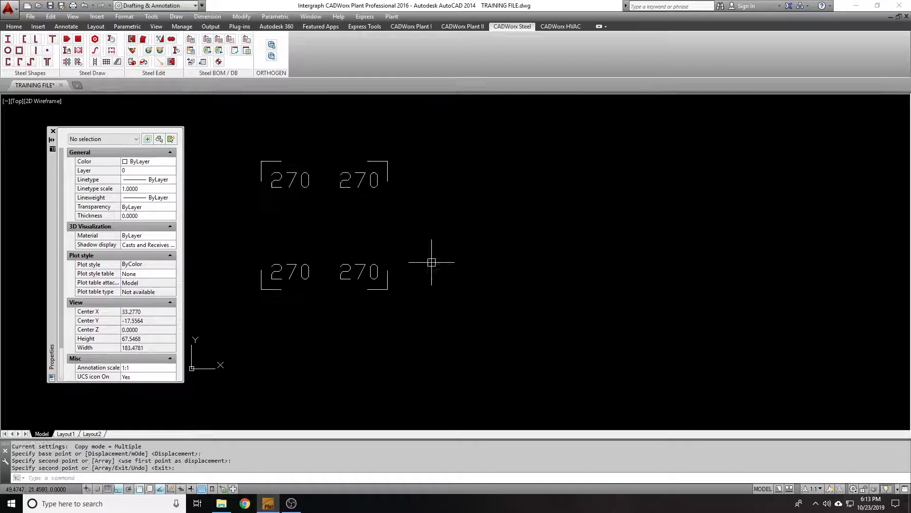
pyautogui.press('space')
# - Edit the copied labels to read 180 at the upper-right, 0 at the lower-left and 90 at the lower-right profile
pyautogui.doubleClick(344, 185)
pyautogui.write('180')
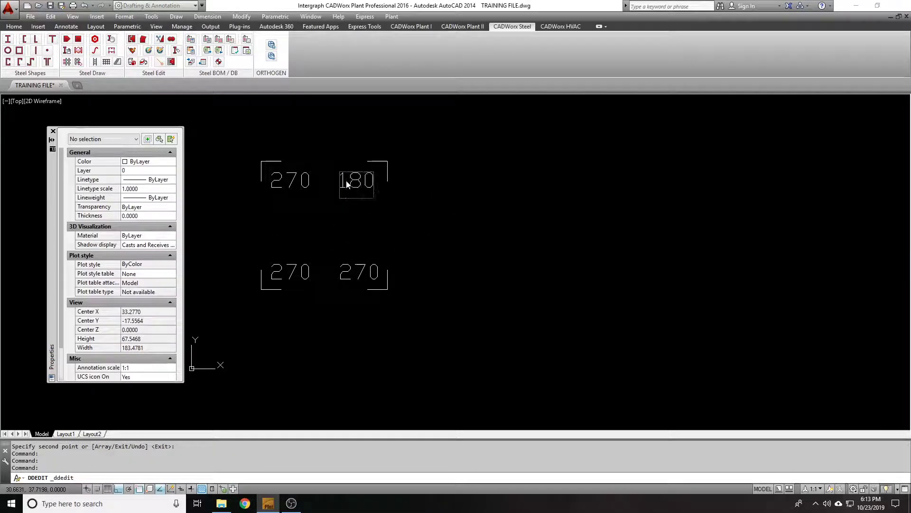
pyautogui.press('Return')
pyautogui.click(293, 264)
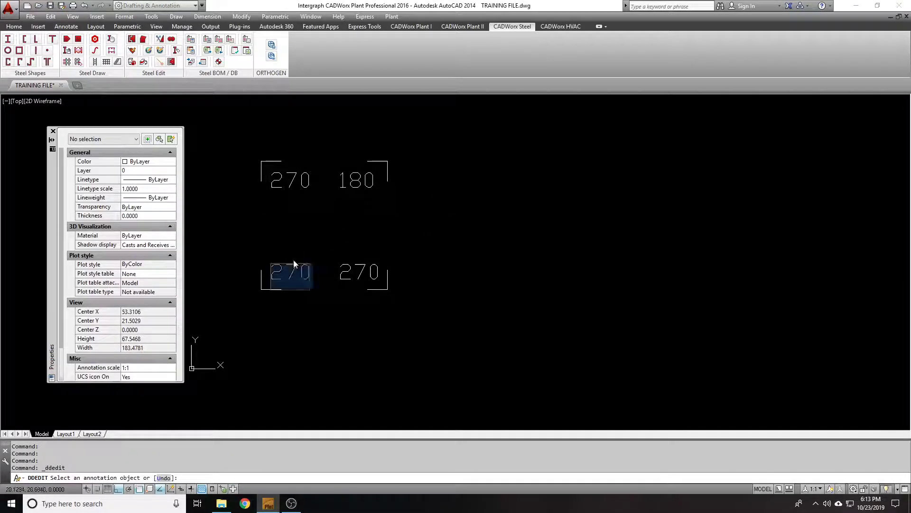
pyautogui.write('0')
pyautogui.press('Return')
pyautogui.click(356, 266)
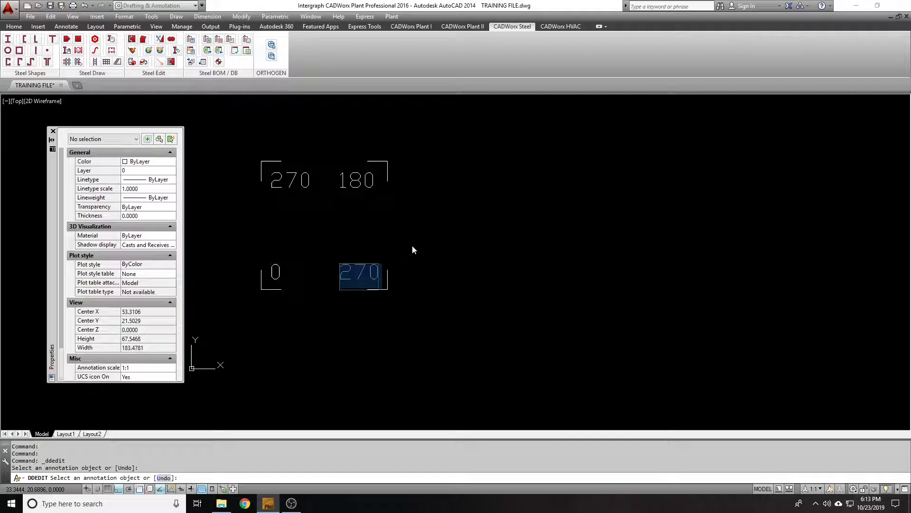
pyautogui.write('90')
pyautogui.press('Return')
pyautogui.scroll(2, 412, 246)
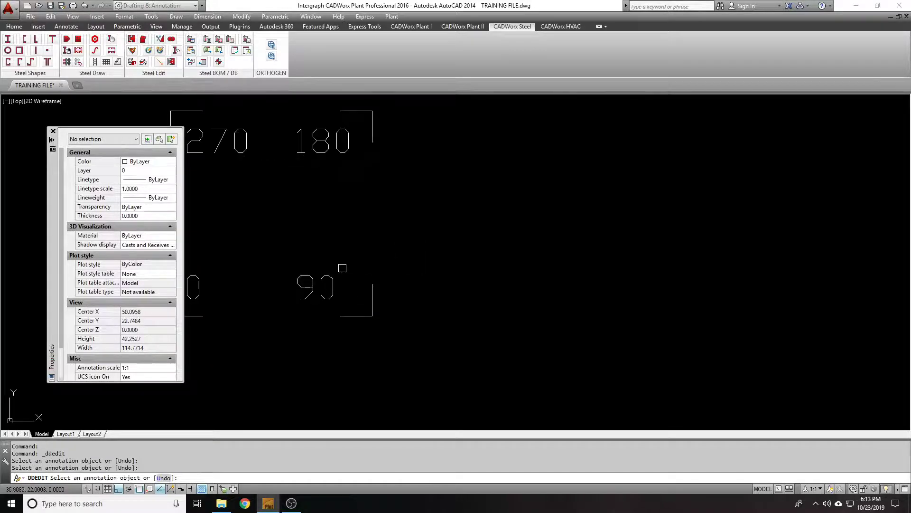
pyautogui.scroll(-2, 506, 242)
pyautogui.press('Escape')
# - Move the "90" label horizontally to the right, closer to the lower-right L profile
pyautogui.click(377, 267)
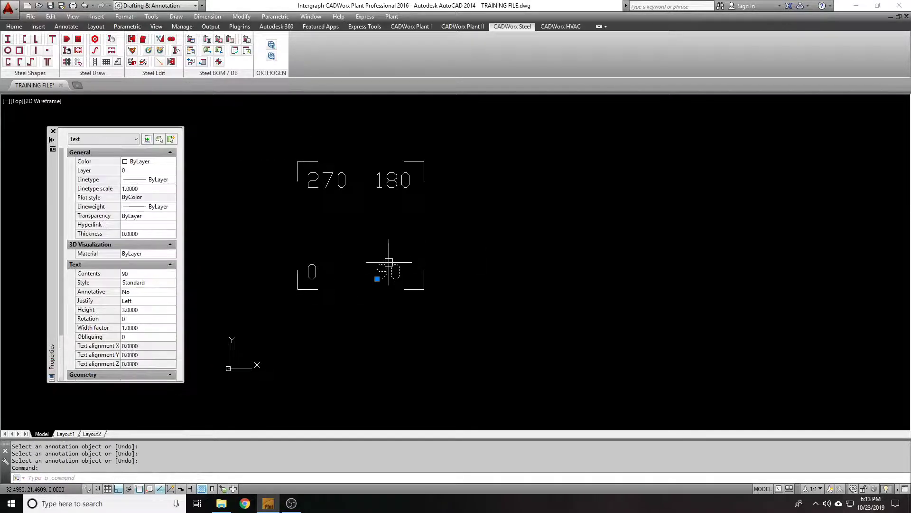
pyautogui.write('m')
pyautogui.press('Return')
pyautogui.click(412, 236)
pyautogui.click(422, 233)
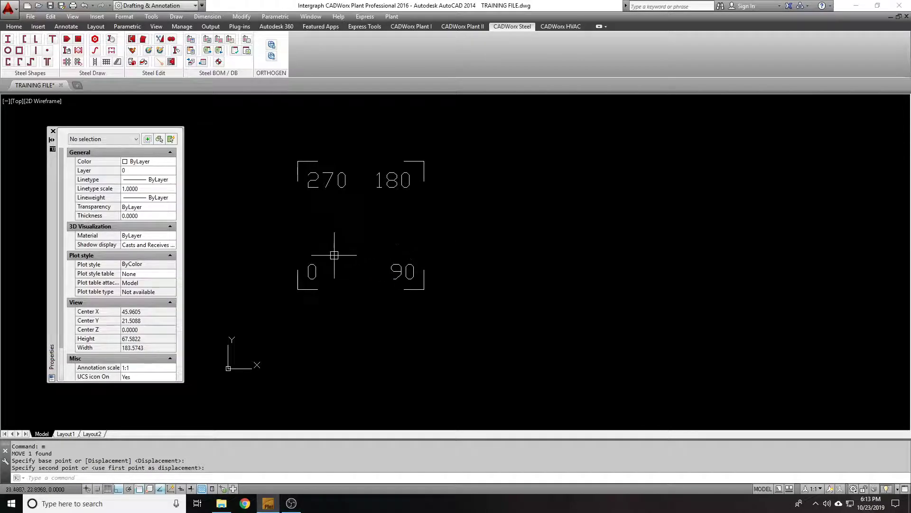
pyautogui.moveTo(301, 262); pyautogui.dragTo(296, 279, button='middle')
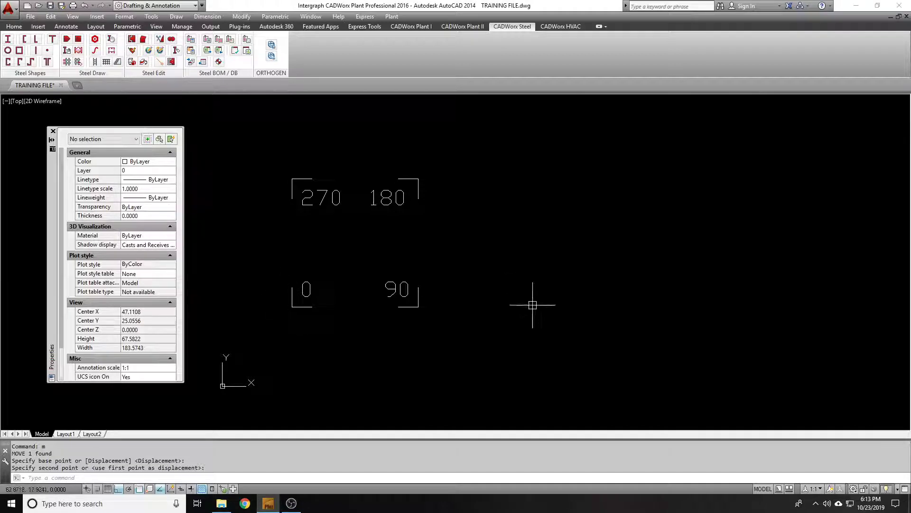
# - Draw a vertical line upward along Z from the middle of the four labelled profiles in a 3D view
pyautogui.moveTo(532, 304)
pyautogui.keyDown('shift'); pyautogui.mouseDown(button='middle')
pyautogui.moveTo(514, 328)
pyautogui.moveTo(525, 268)
pyautogui.mouseUp(button='middle'); pyautogui.keyUp('shift')
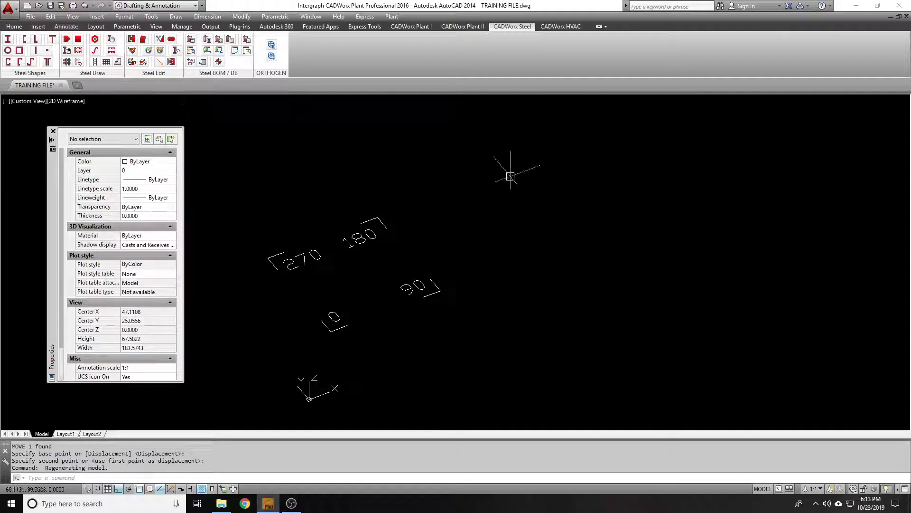
pyautogui.write('l')
pyautogui.press('Return')
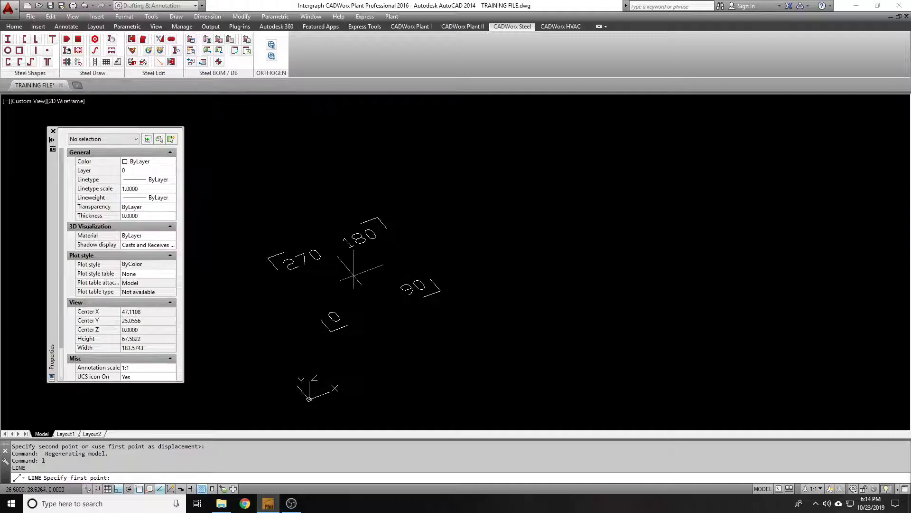
pyautogui.click(355, 274)
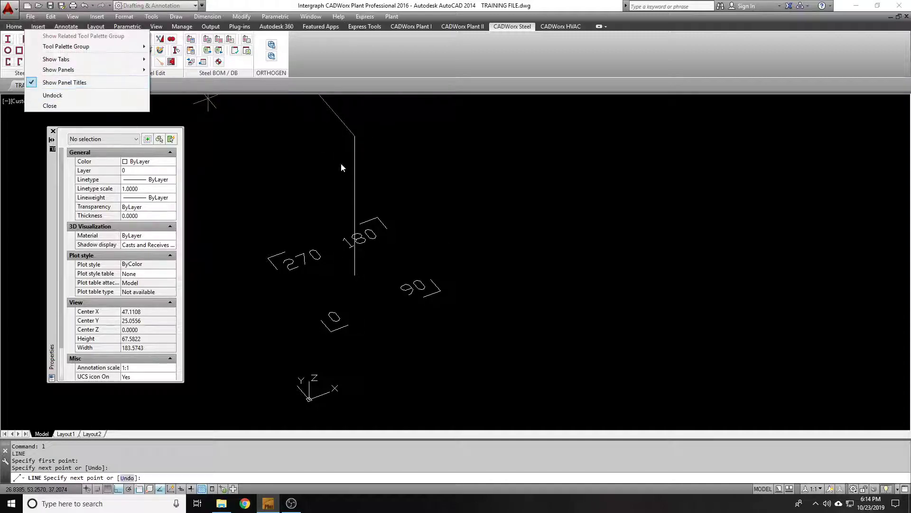
pyautogui.press('Return')
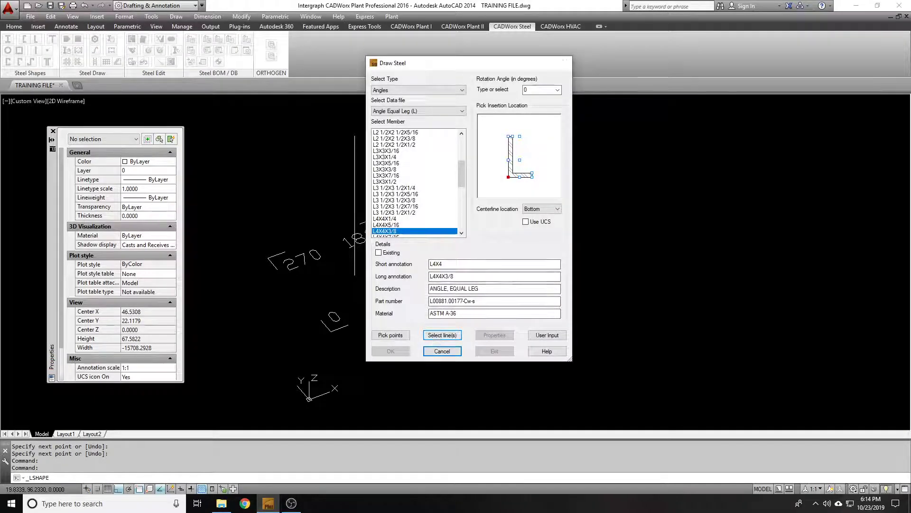
# - Place an L4X4X3/8 equal-leg angle with 0-degree rotation and Bottom centerline on the vertical line, without flipping the flange
pyautogui.click(442, 335)
pyautogui.click(355, 273)
pyautogui.press('Return')
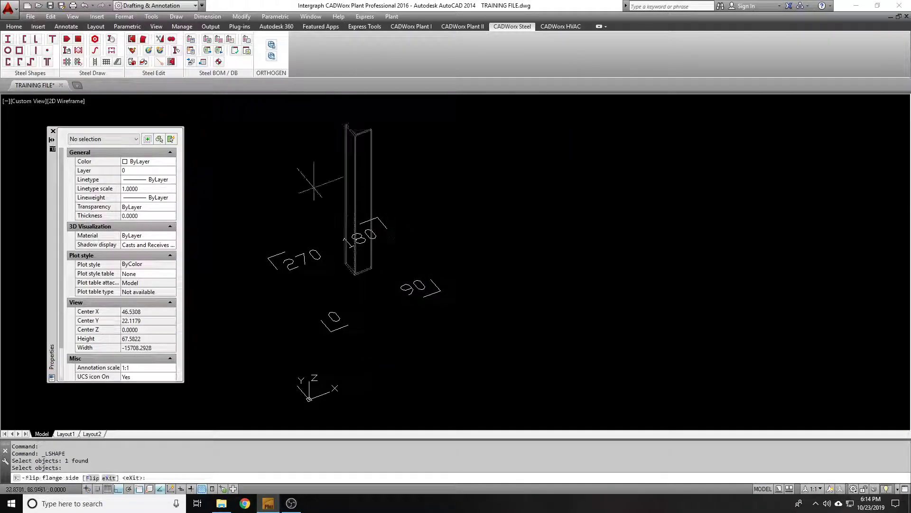
pyautogui.press('Return')
# - Switch to the Top view and set the steel angle's rotation to 90 degrees
pyautogui.click(22, 101)
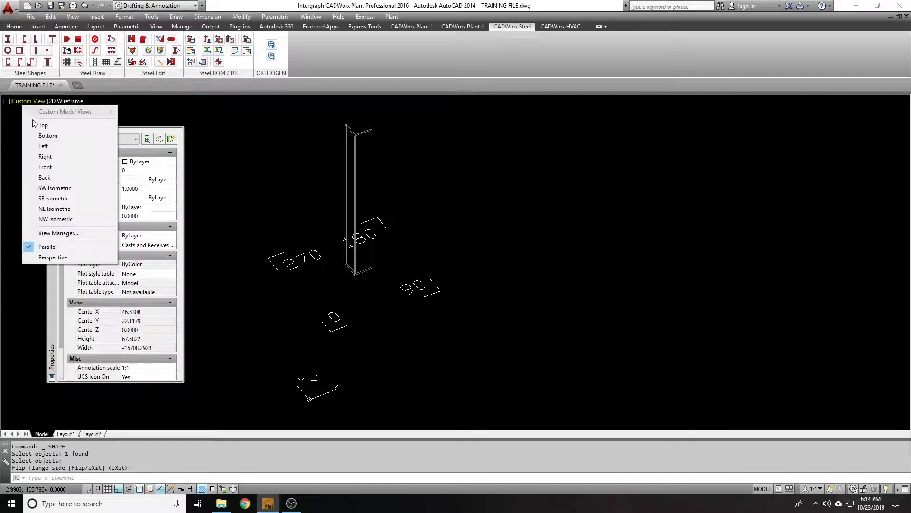
pyautogui.click(42, 122)
pyautogui.scroll(-2, 441, 274)
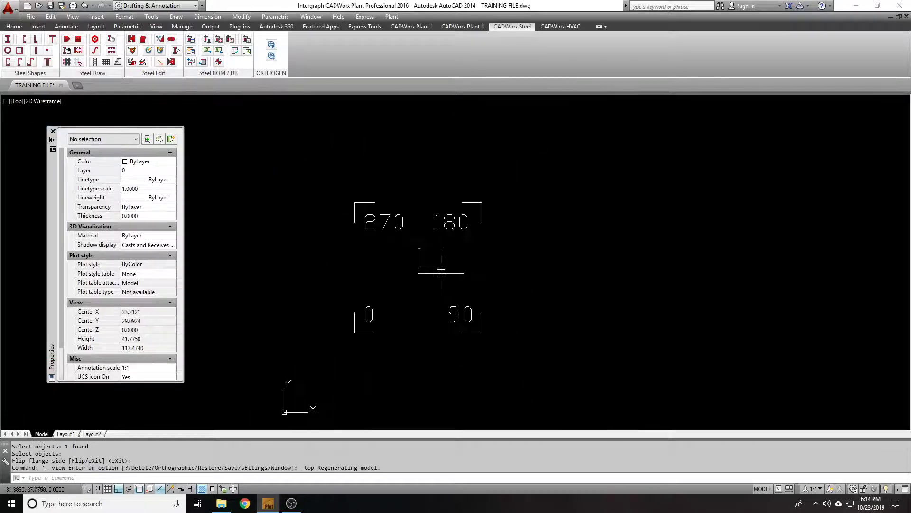
pyautogui.doubleClick(427, 269)
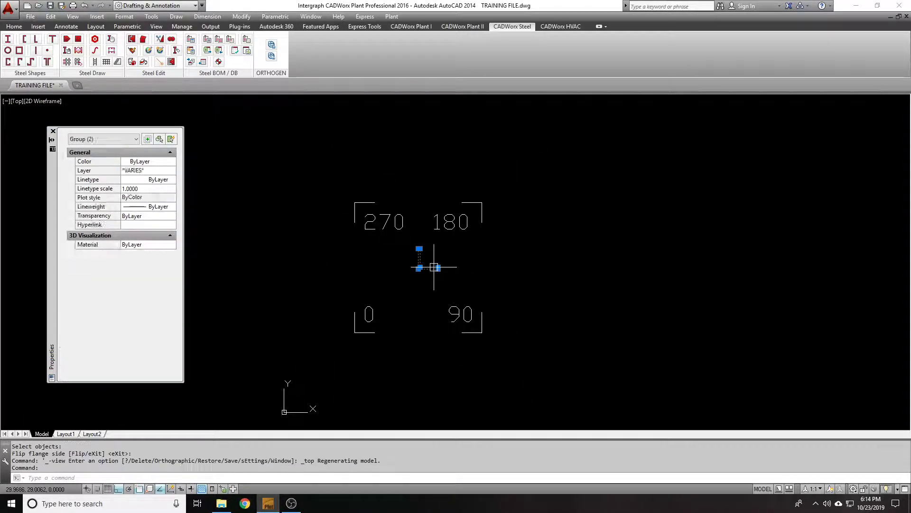
pyautogui.click(557, 89)
pyautogui.click(550, 105)
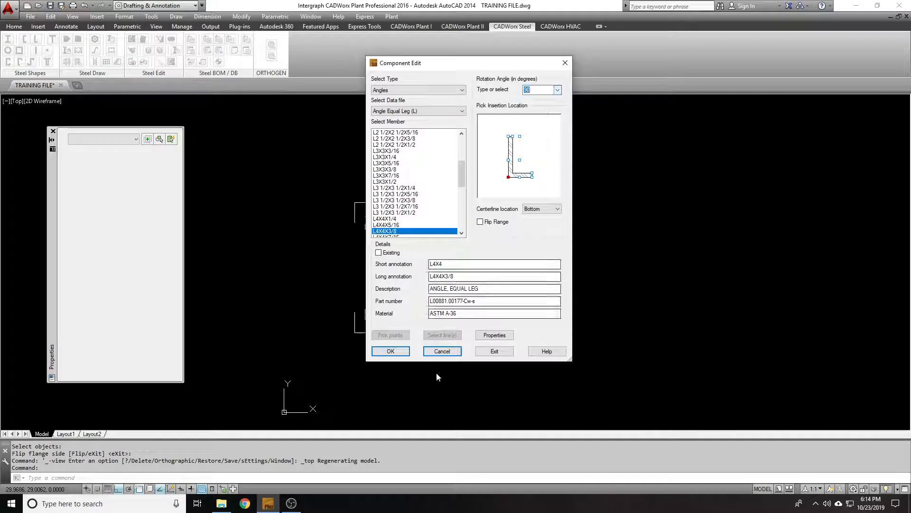
pyautogui.click(390, 350)
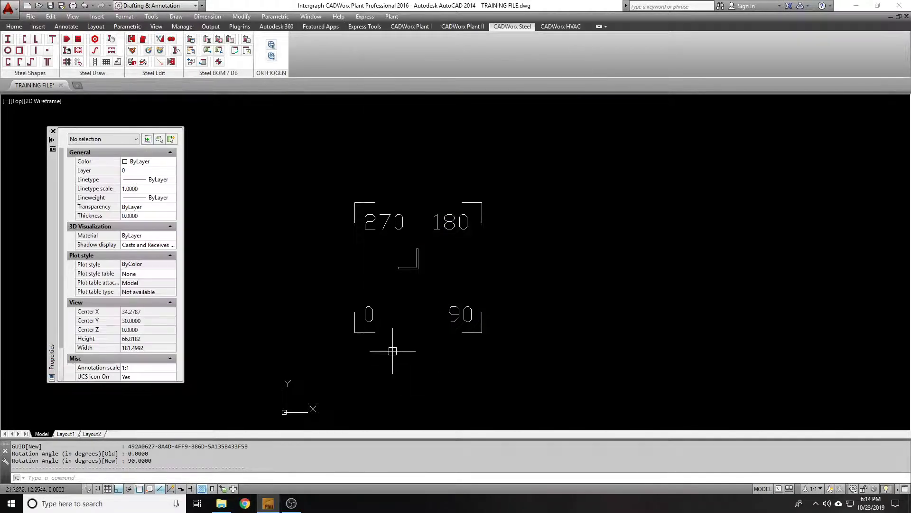
# - Set the steel angle's rotation to 180 degrees
pyautogui.doubleClick(417, 256)
pyautogui.click(557, 90)
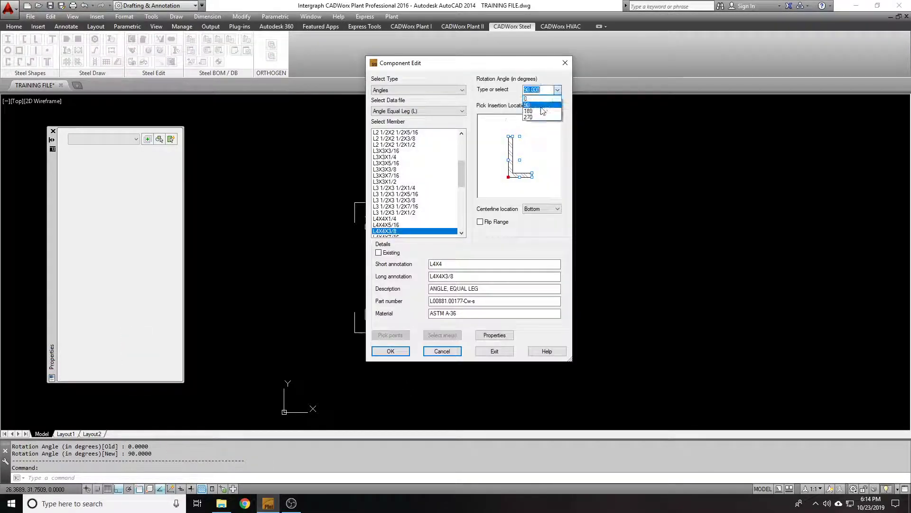
pyautogui.click(541, 111)
pyautogui.click(388, 350)
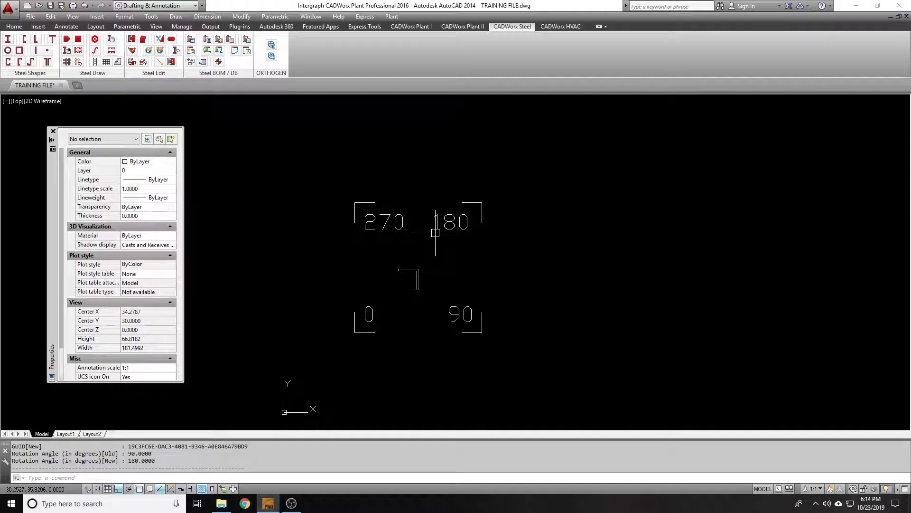
# - Set the steel angle's rotation back to 0 degrees
pyautogui.click(406, 276)
pyautogui.click(401, 268)
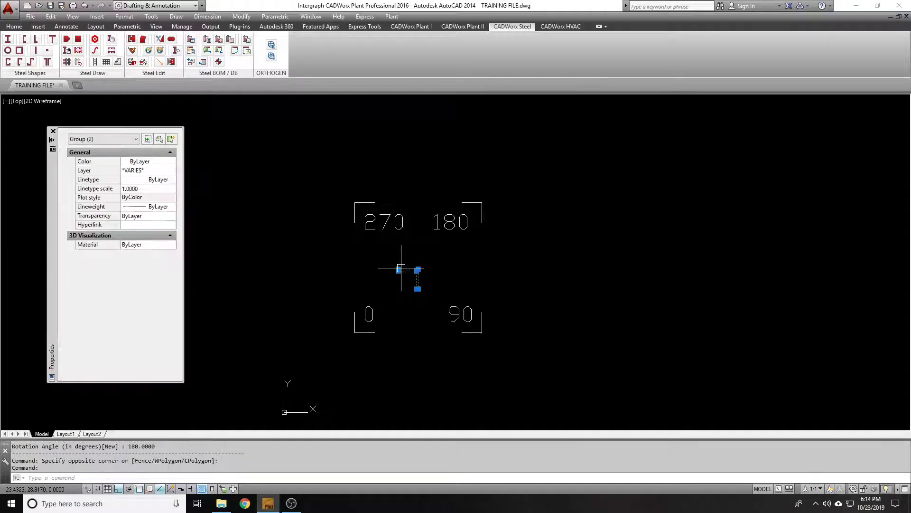
pyautogui.doubleClick(401, 269)
pyautogui.click(557, 90)
pyautogui.click(536, 99)
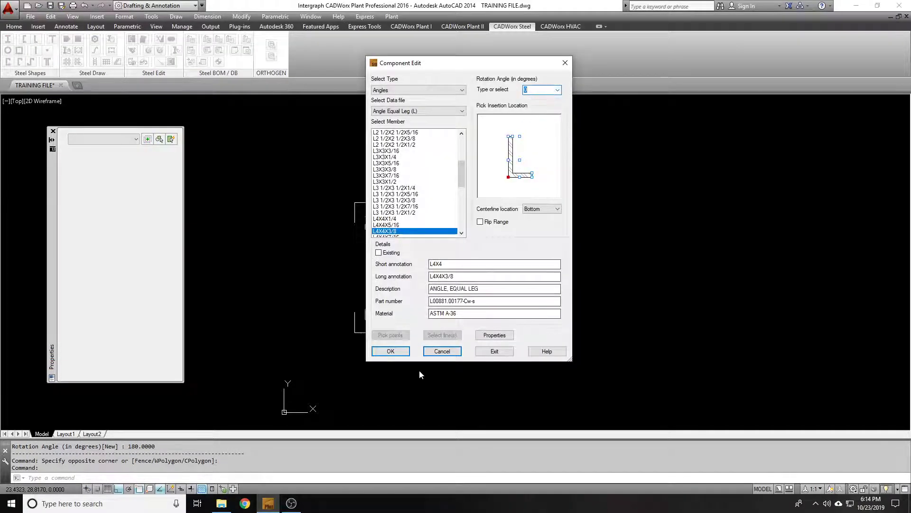
pyautogui.click(390, 350)
pyautogui.keyDown('shift'); pyautogui.moveTo(444, 337); pyautogui.dragTo(459, 234, button='middle'); pyautogui.keyUp('shift')
pyautogui.write('co')
pyautogui.press('Return')
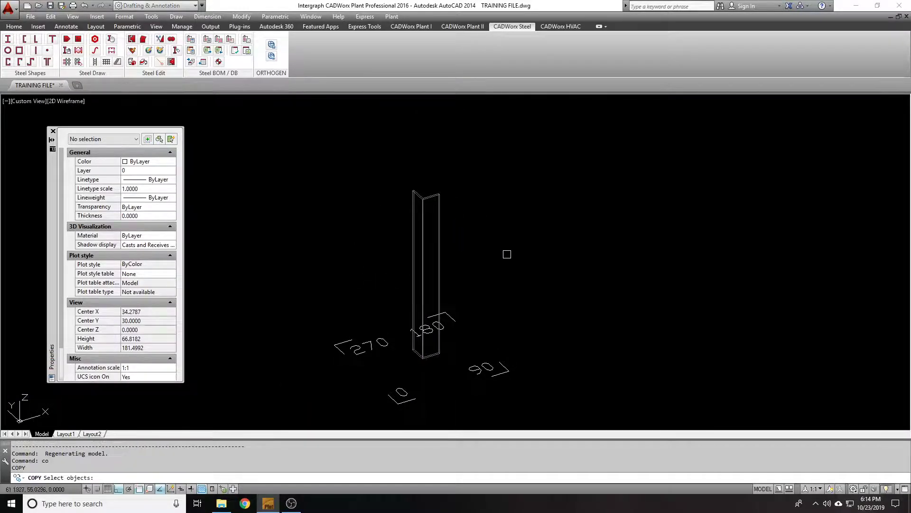
pyautogui.click(506, 255)
pyautogui.click(343, 210)
pyautogui.scroll(-5, 345, 209)
pyautogui.scroll(5, 358, 200)
pyautogui.scroll(-2, 358, 200)
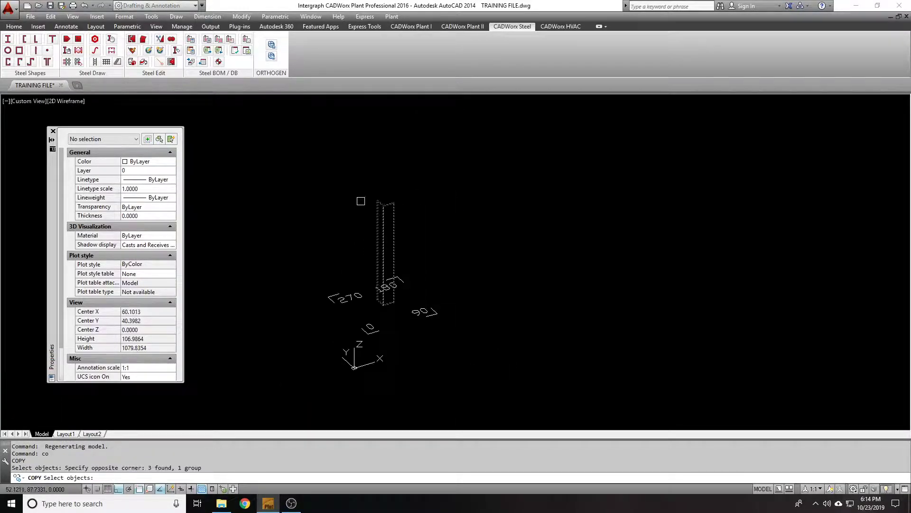
pyautogui.press('Escape')
# - Copy the vertical steel angle along the X direction to make a second one to its right
pyautogui.write('co')
pyautogui.press('Return')
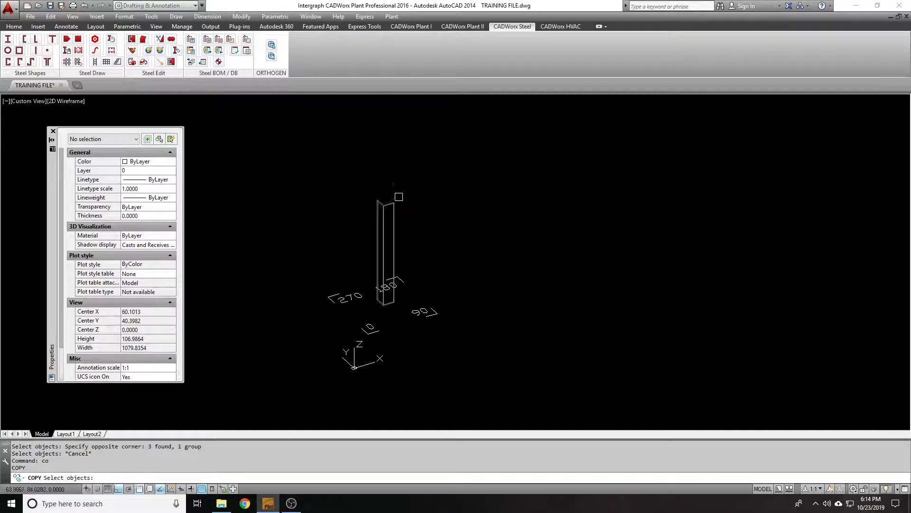
pyautogui.click(394, 206)
pyautogui.press('Return')
pyautogui.click(361, 170)
pyautogui.click(605, 157)
pyautogui.press('Return')
# - Copy both vertical angles along the Y direction to form a four-corner layout
pyautogui.press('Return')
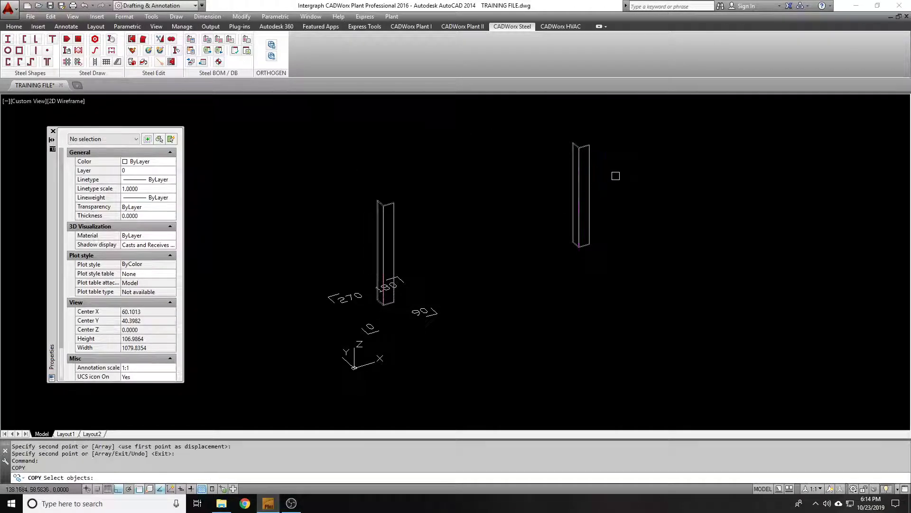
pyautogui.click(633, 185)
pyautogui.click(464, 161)
pyautogui.click(394, 179)
pyautogui.click(338, 220)
pyautogui.press('Return')
pyautogui.click(521, 221)
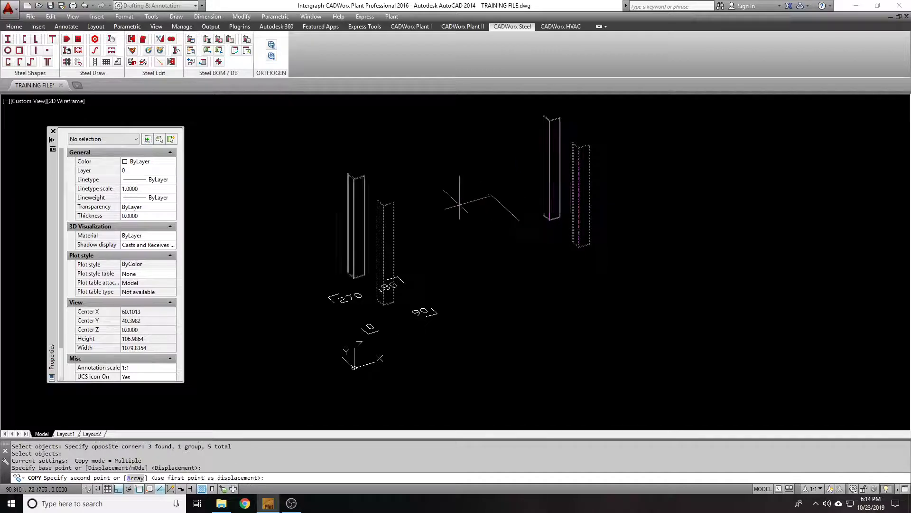
pyautogui.click(416, 179)
pyautogui.press('Return')
# - Set the front-right angle's rotation to 180 degrees
pyautogui.scroll(-2, 438, 163)
pyautogui.moveTo(439, 163); pyautogui.dragTo(453, 212, button='middle')
pyautogui.scroll(2, 452, 212)
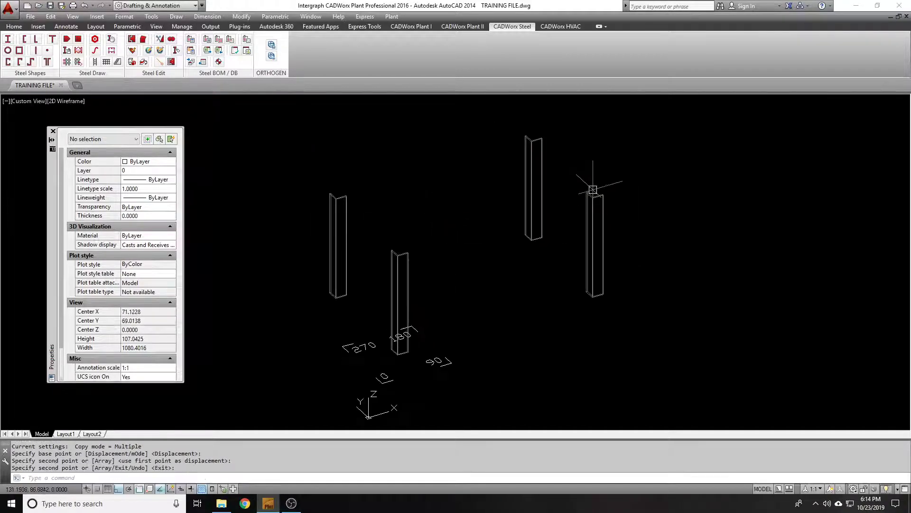
pyautogui.click(597, 205)
pyautogui.click(605, 218)
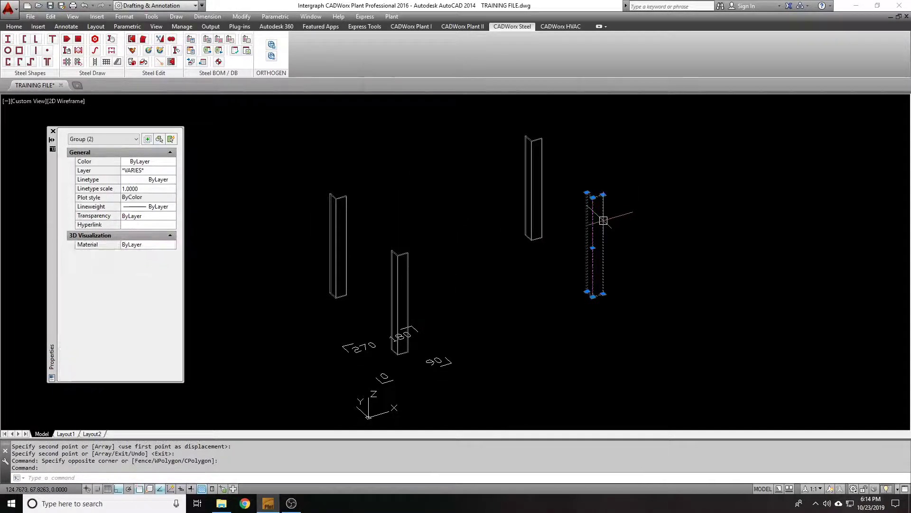
pyautogui.doubleClick(603, 220)
pyautogui.click(557, 90)
pyautogui.click(536, 109)
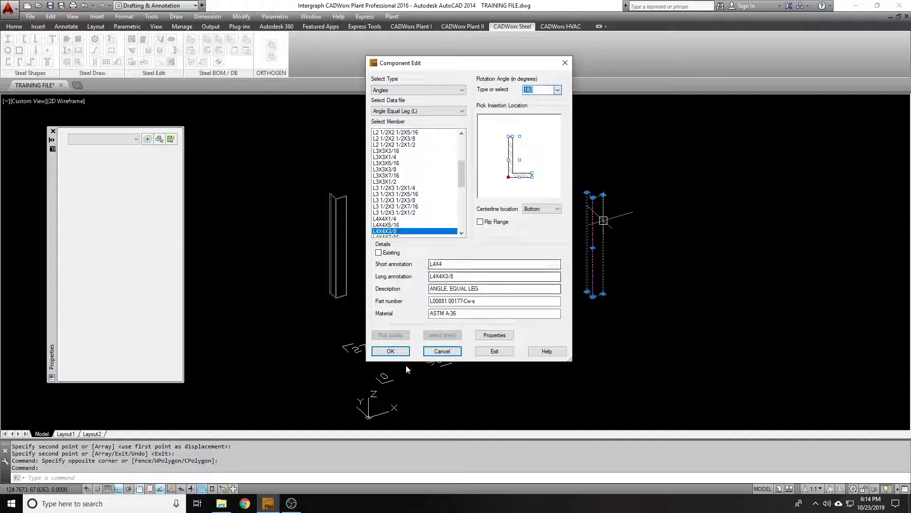
pyautogui.click(390, 351)
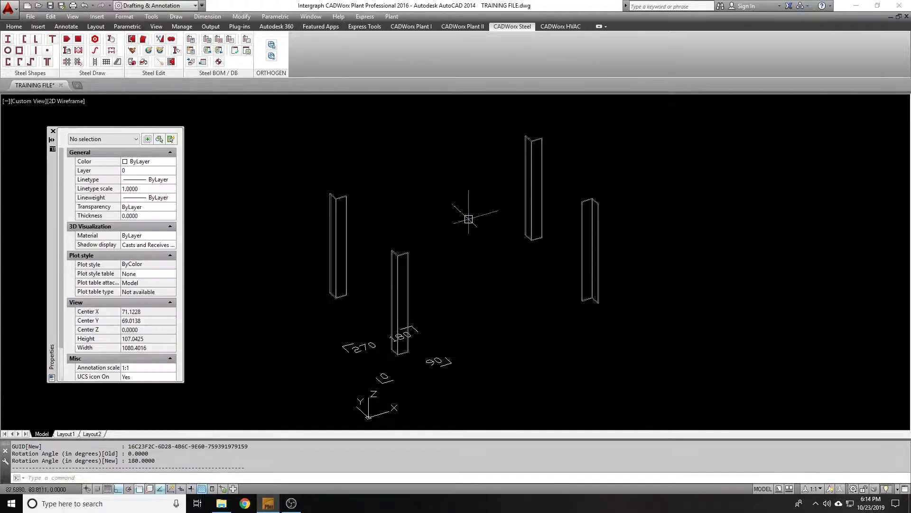
# - Set the front-right angle's rotation to 90 degrees
pyautogui.doubleClick(596, 243)
pyautogui.click(557, 90)
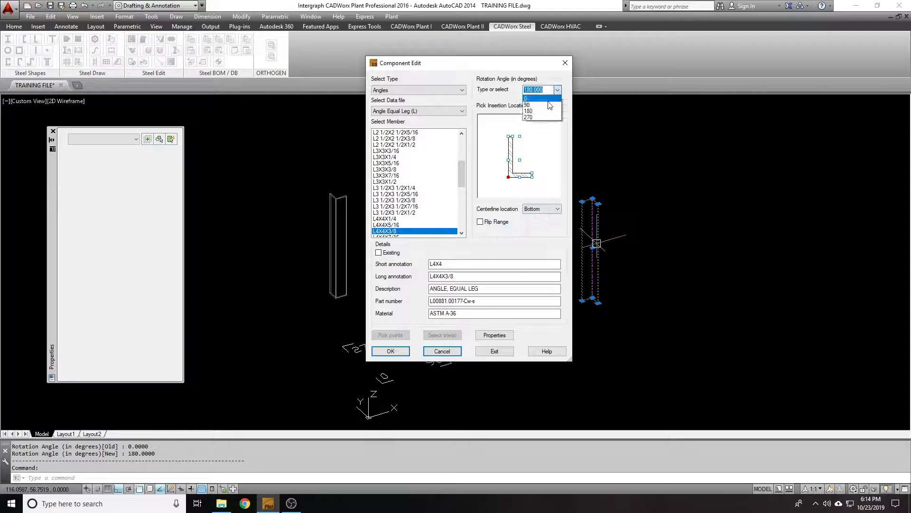
pyautogui.click(537, 103)
pyautogui.click(386, 351)
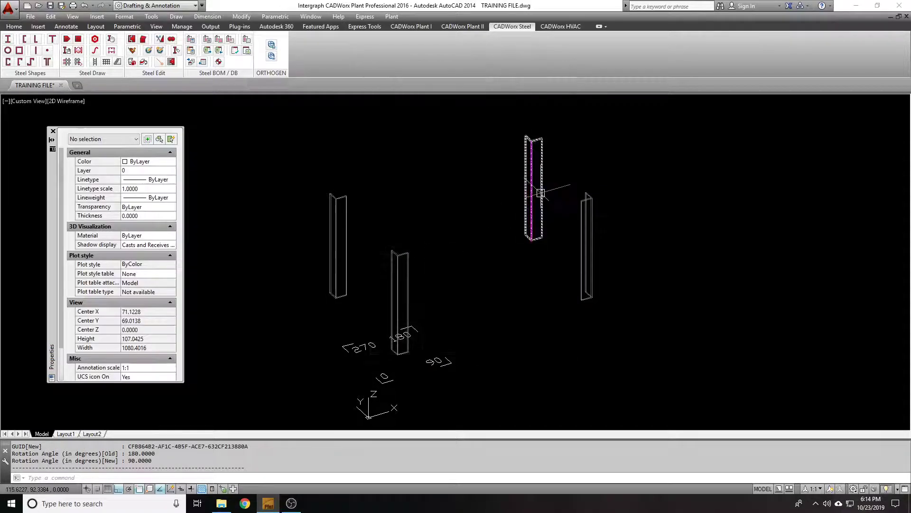
# - Set the back-right angle's rotation to 180 degrees
pyautogui.doubleClick(540, 193)
pyautogui.click(557, 89)
pyautogui.click(537, 111)
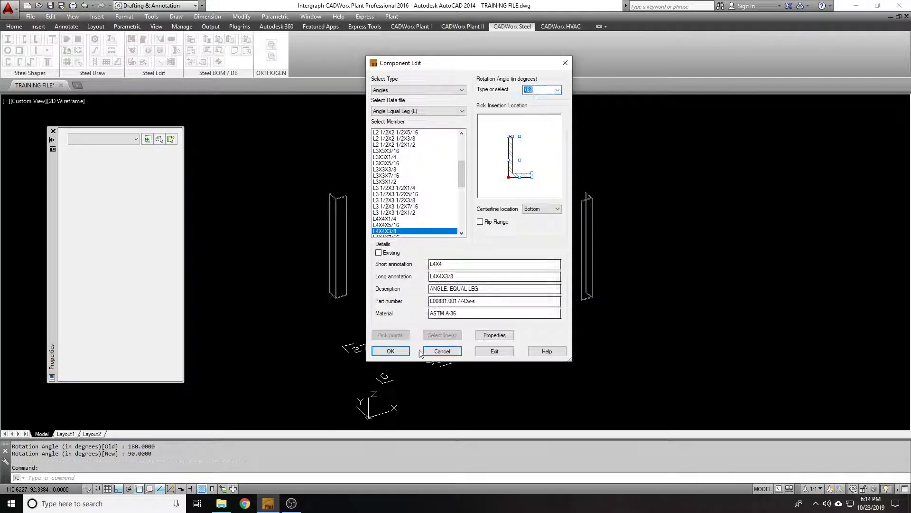
pyautogui.click(390, 351)
# - Set the back-left angle's rotation to 270 degrees
pyautogui.doubleClick(343, 274)
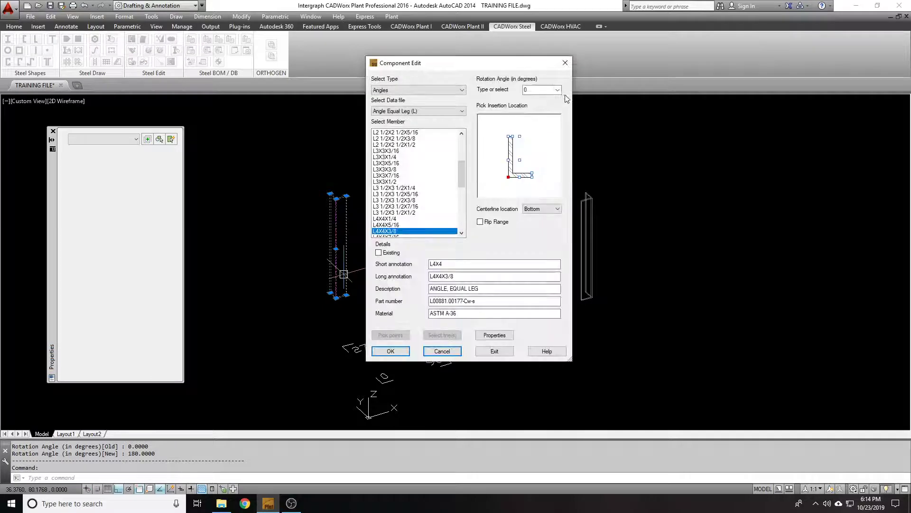
pyautogui.click(557, 89)
pyautogui.click(537, 118)
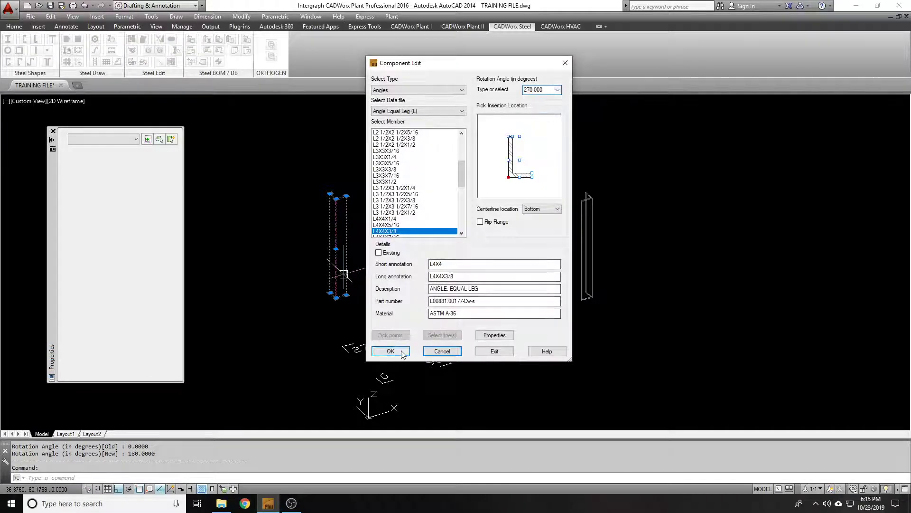
pyautogui.click(390, 351)
pyautogui.scroll(2, 256, 161)
pyautogui.scroll(-2, 515, 238)
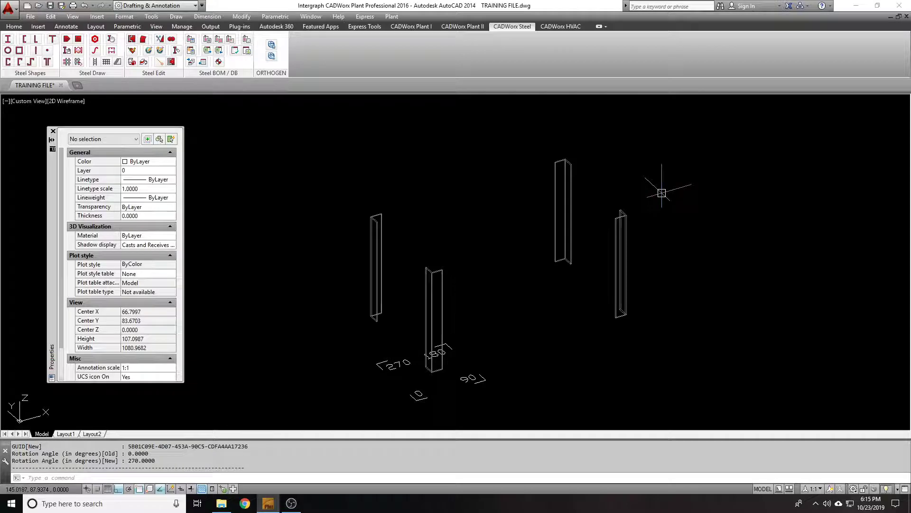
# - Erase the rotation diagram with its 0, 90, 180 and 270 labels around the base of the front-left angle
pyautogui.moveTo(409, 319); pyautogui.dragTo(403, 260, button='middle')
pyautogui.click(332, 268)
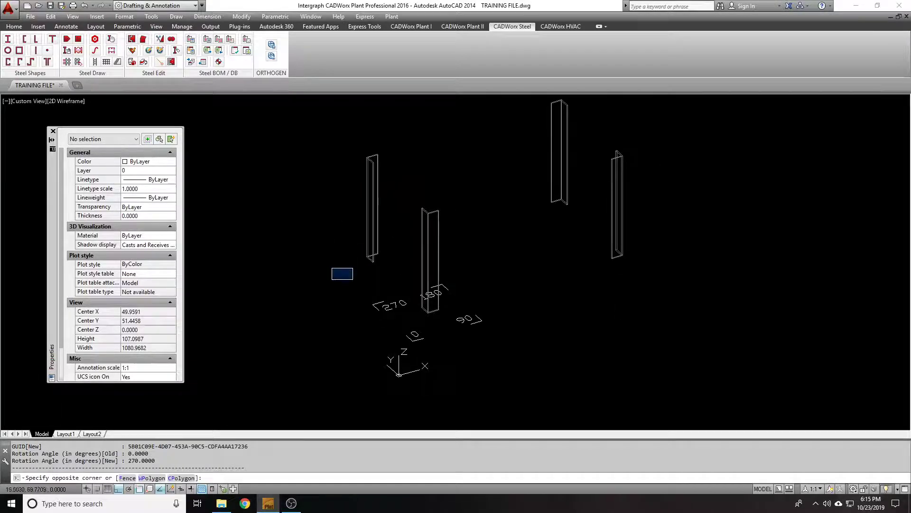
pyautogui.click(531, 363)
pyautogui.write('e')
pyautogui.press('Return')
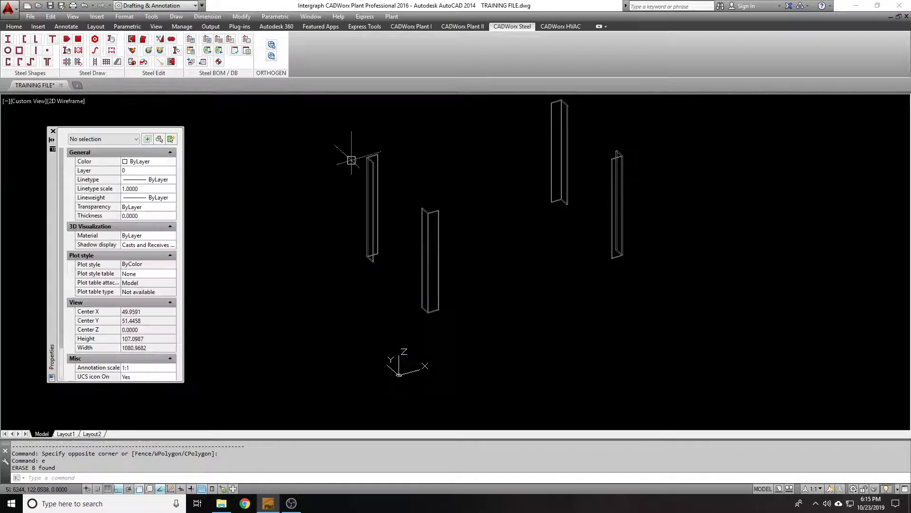
# - Review the component settings of the back-left angle and close them without making changes
pyautogui.scroll(2, 370, 173)
pyautogui.click(367, 178)
pyautogui.doubleClick(367, 177)
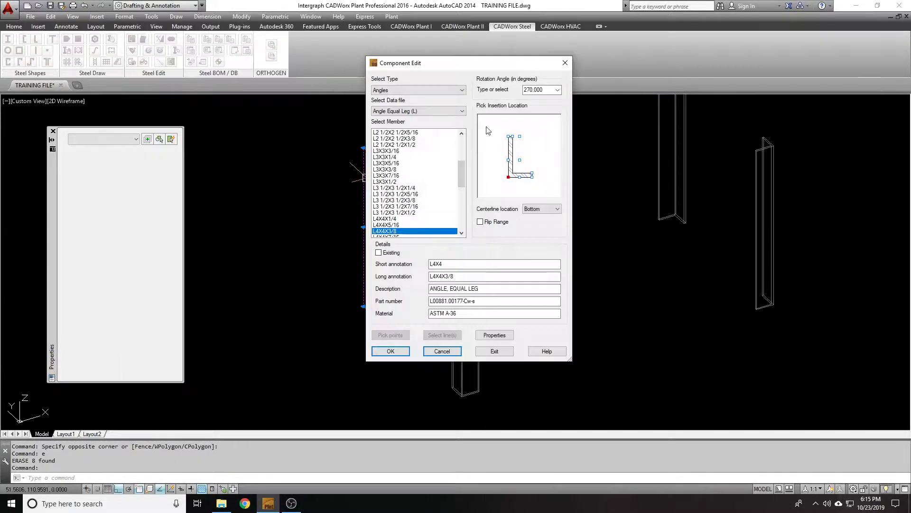
pyautogui.press('Escape')
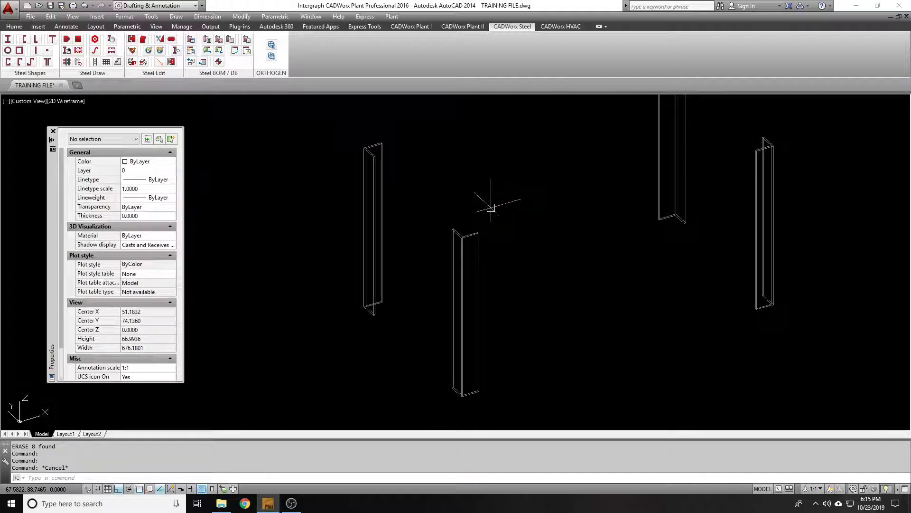
# - Examine the orientation of the front-left angle's legs and its centerline position at the top end
pyautogui.scroll(-2, 490, 207)
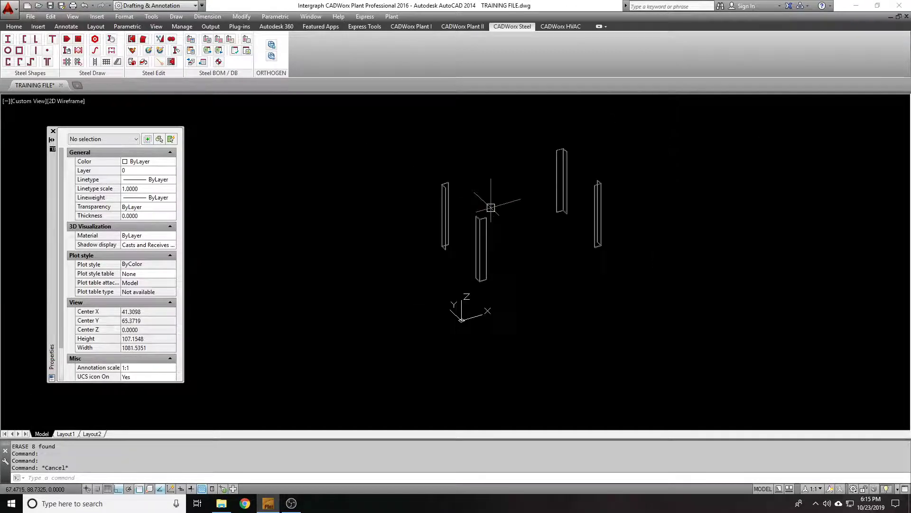
pyautogui.scroll(2, 476, 229)
pyautogui.click(481, 227)
pyautogui.press('Escape')
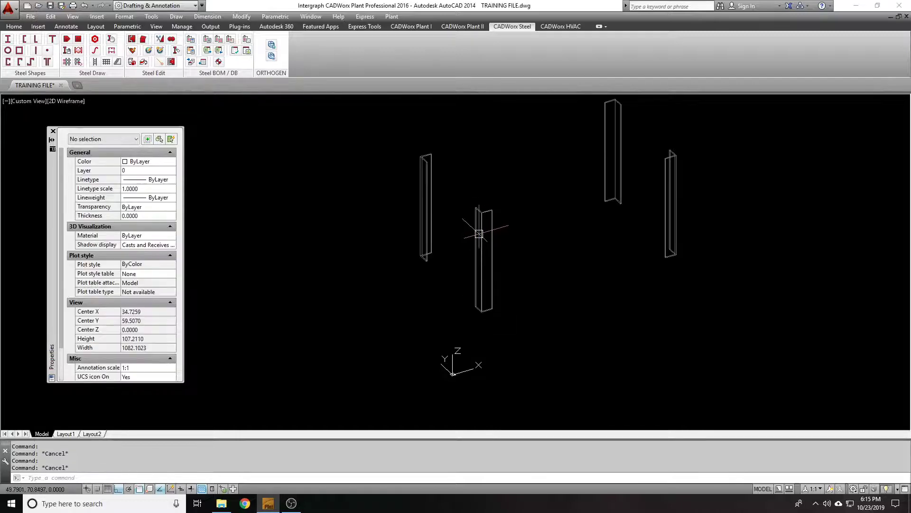
pyautogui.click(481, 227)
pyautogui.scroll(5, 482, 227)
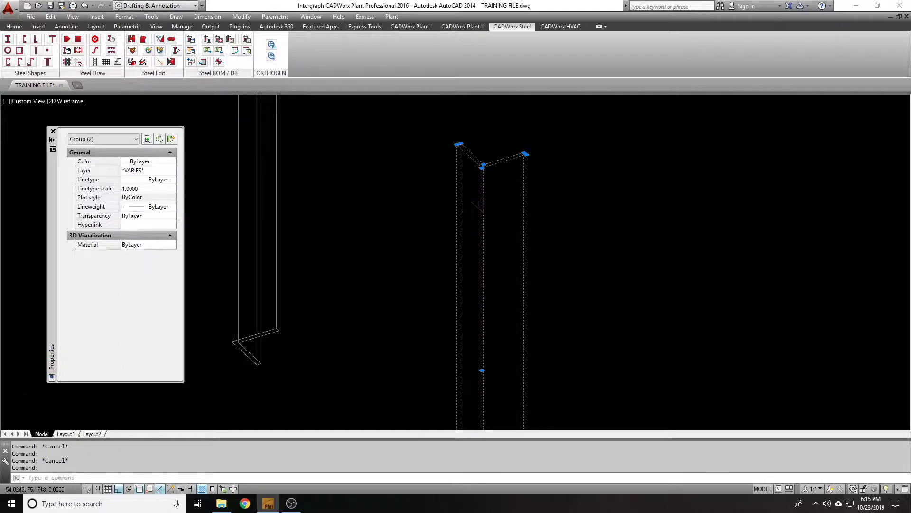
pyautogui.scroll(-3, 480, 209)
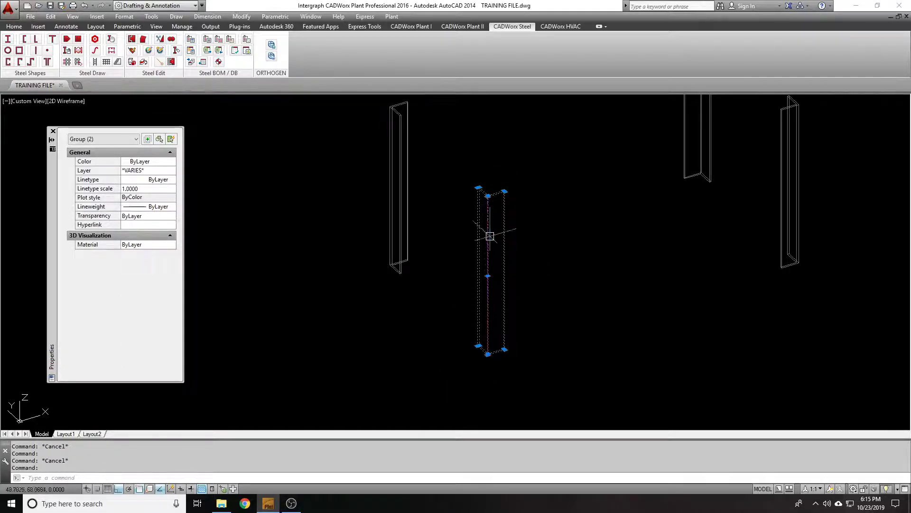
pyautogui.scroll(5, 491, 217)
pyautogui.moveTo(491, 119); pyautogui.dragTo(489, 183, button='middle')
pyautogui.press('Escape')
pyautogui.scroll(-3, 512, 157)
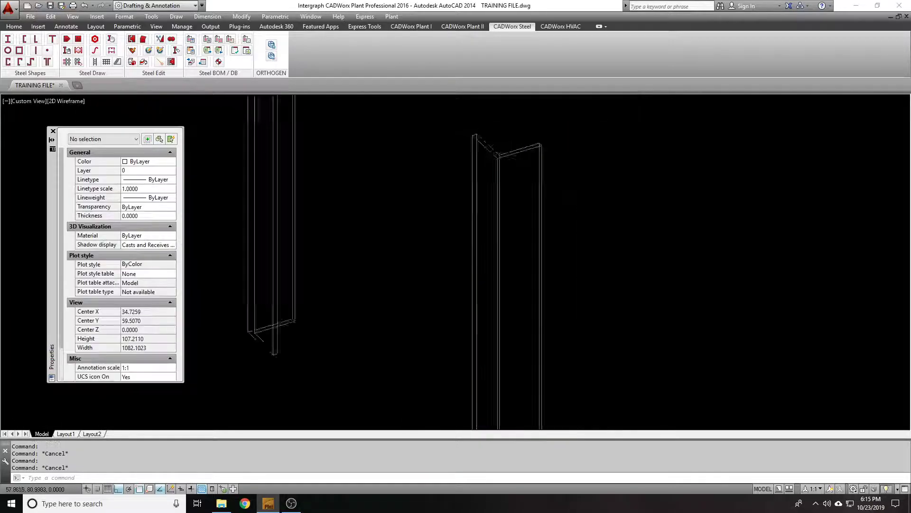
# - Erase all four vertical steel angles from the drawing
pyautogui.scroll(-4, 510, 149)
pyautogui.moveTo(510, 148); pyautogui.dragTo(499, 254, button='middle')
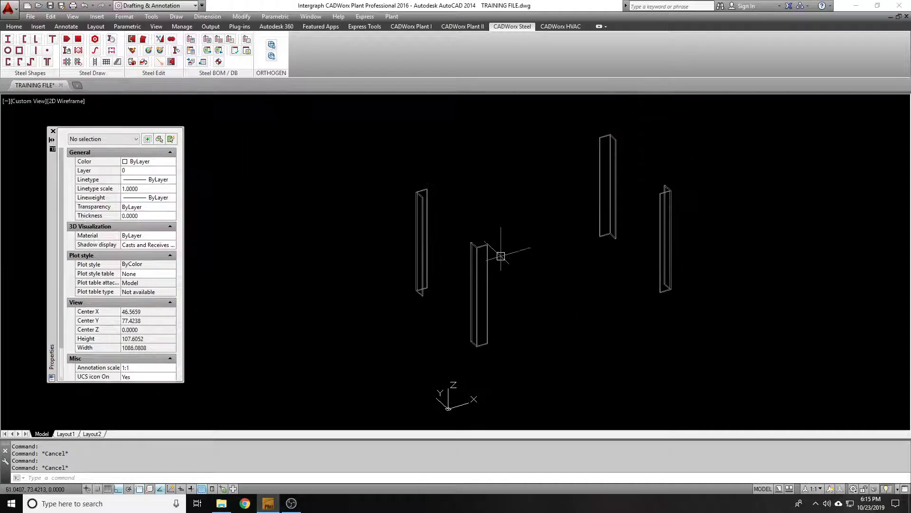
pyautogui.write('e')
pyautogui.press('Return')
pyautogui.click(722, 315)
pyautogui.press('Return')
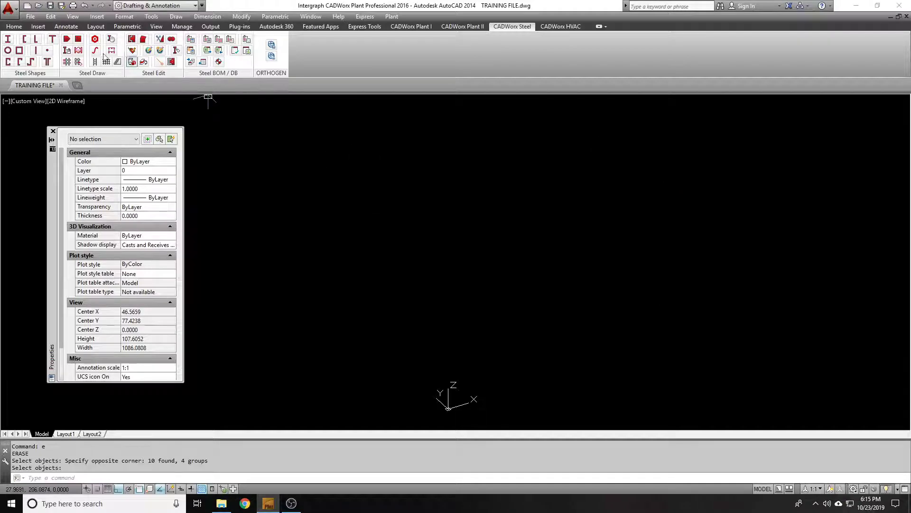
pyautogui.click(6, 40)
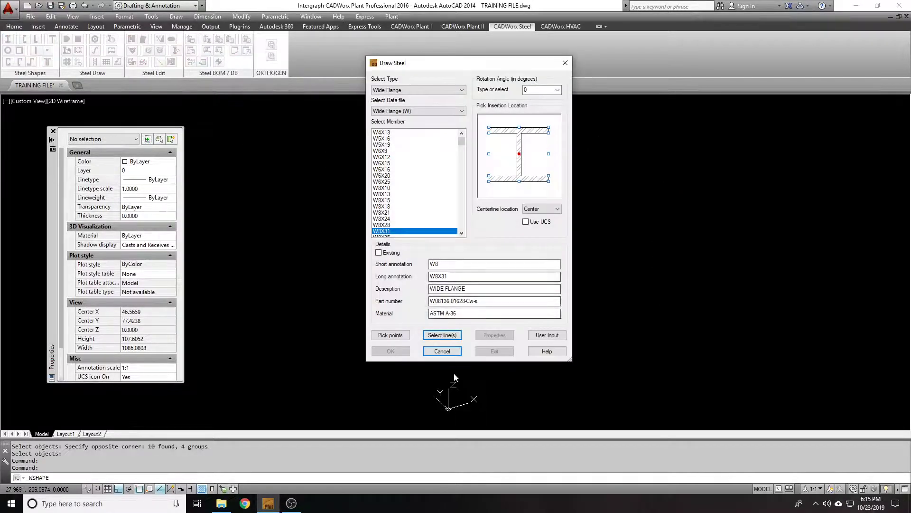
pyautogui.click(441, 351)
pyautogui.click(441, 363)
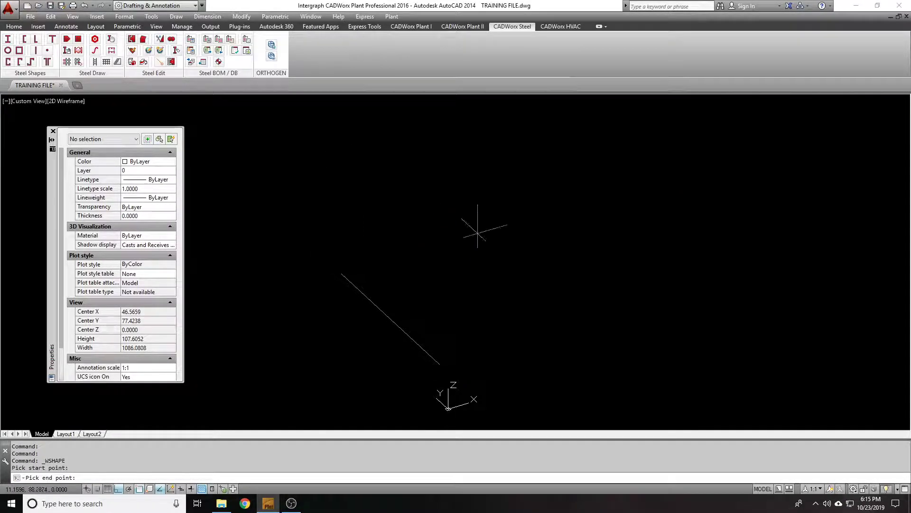
pyautogui.write('1')
pyautogui.press('Escape')
pyautogui.press('Escape')
# - Draw a single vertical line upward along the Z direction near the origin
pyautogui.write('l')
pyautogui.press('Return')
pyautogui.click(452, 348)
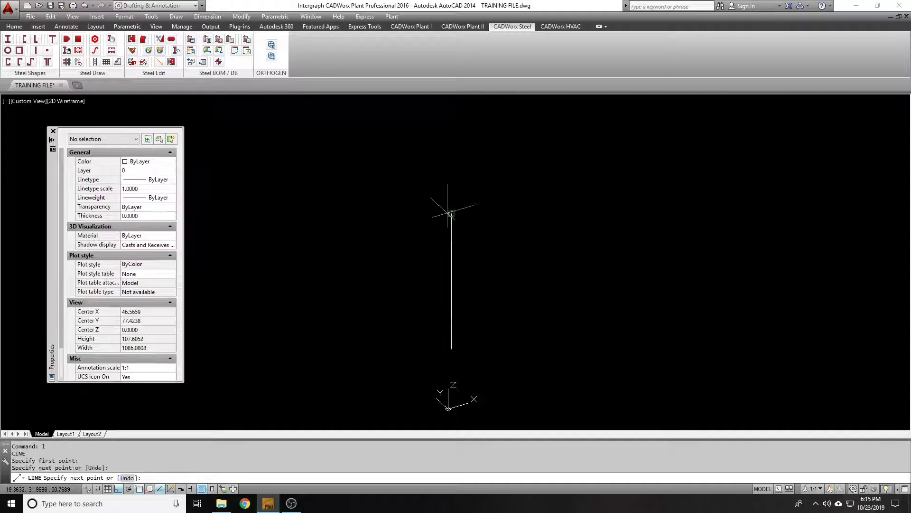
pyautogui.click(451, 214)
# - Place a W8X31 wide flange on the vertical line with 0-degree rotation and Center centerline location
pyautogui.click(7, 39)
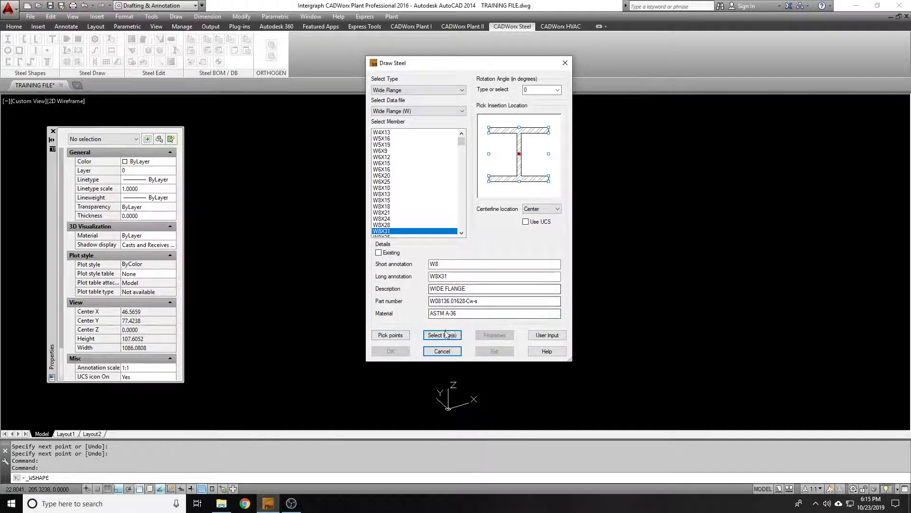
pyautogui.click(466, 274)
pyautogui.click(452, 291)
pyautogui.press('Return')
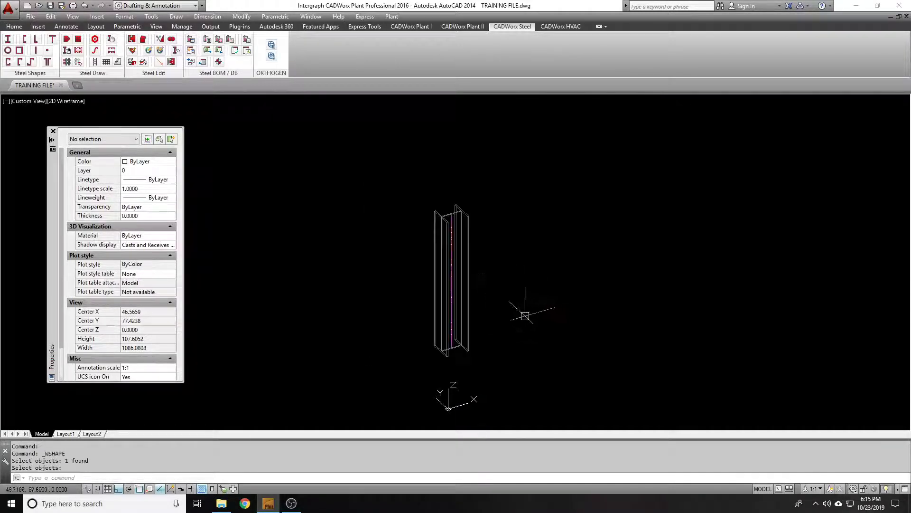
# - Draw a line from the midpoint of the wide flange's centerline outward at a 45-degree angle override
pyautogui.write('l')
pyautogui.press('Return')
pyautogui.scroll(4, 458, 263)
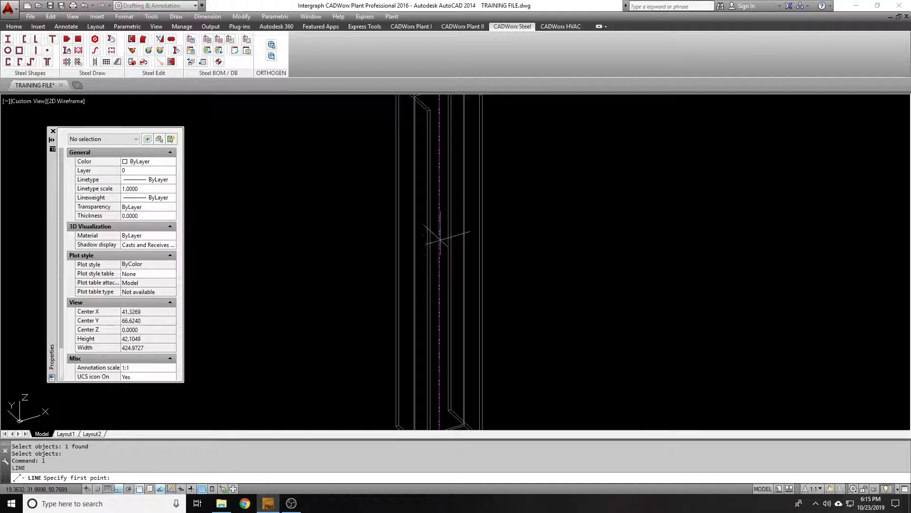
pyautogui.scroll(-4, 440, 251)
pyautogui.scroll(4, 440, 240)
pyautogui.write('mid')
pyautogui.press('Return')
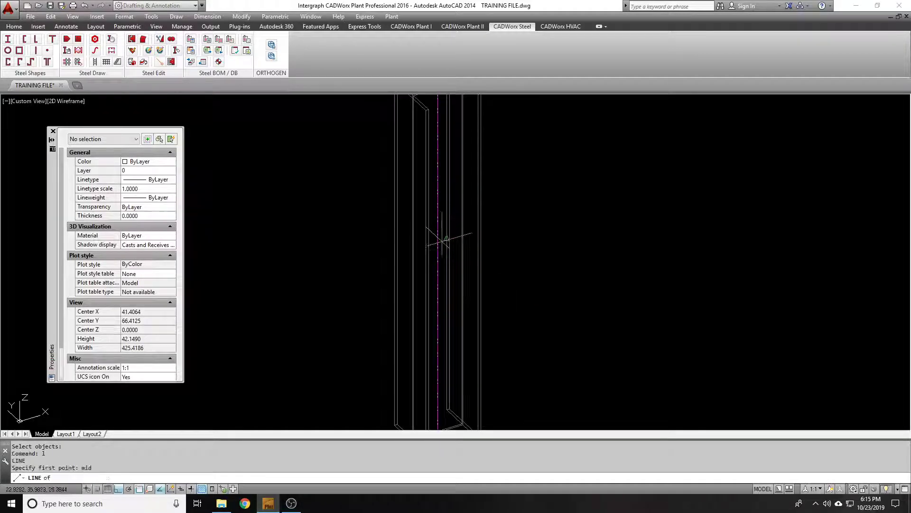
pyautogui.click(439, 259)
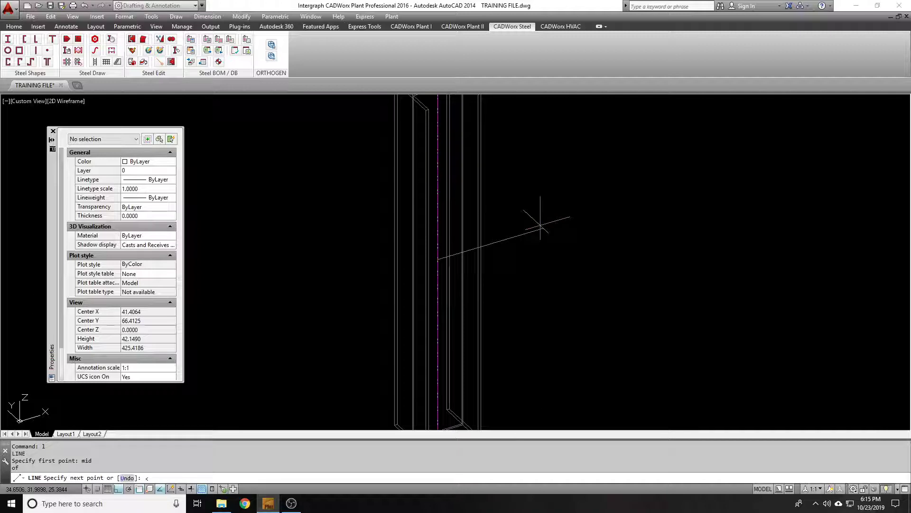
pyautogui.write('<45')
pyautogui.press('Return')
pyautogui.scroll(-3, 540, 190)
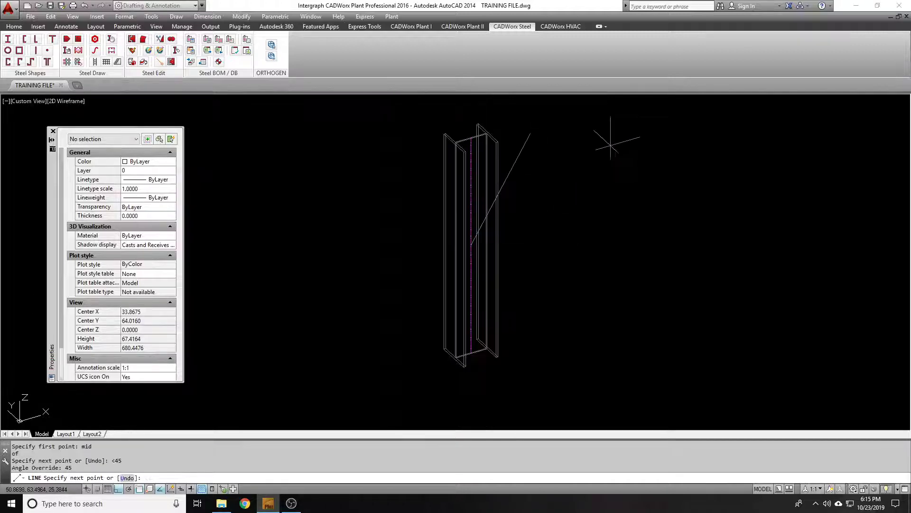
pyautogui.scroll(1, 551, 189)
pyautogui.click(617, 163)
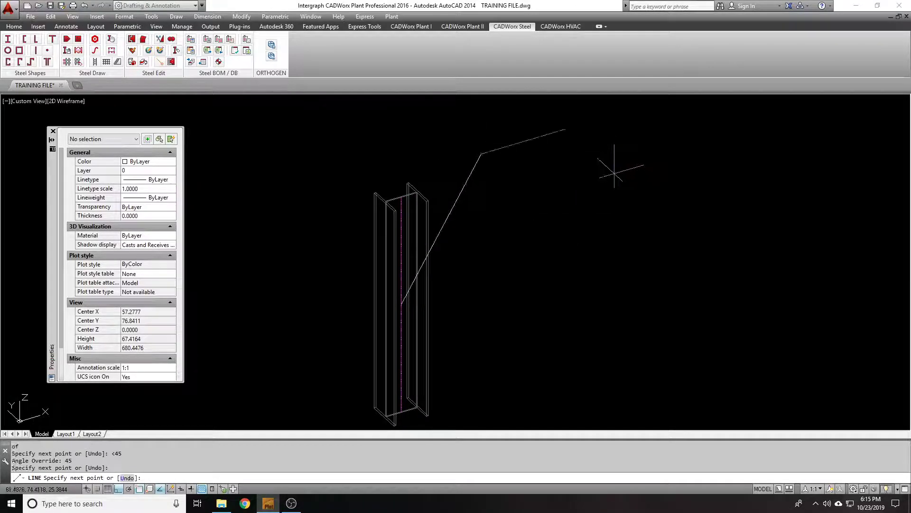
pyautogui.press('Return')
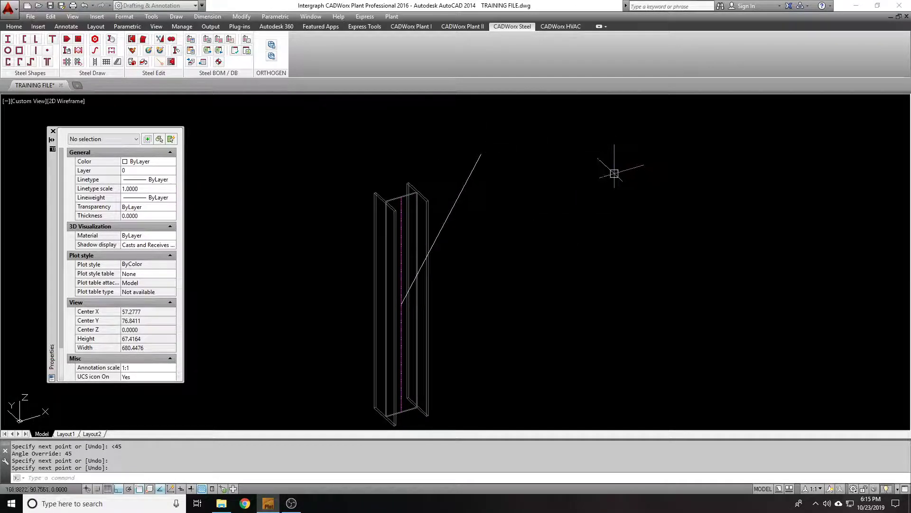
# - Place an L4X4X3/8 angle on the 45-degree line with 0-degree rotation and Bottom centerline location, without flipping the flange
pyautogui.click(35, 42)
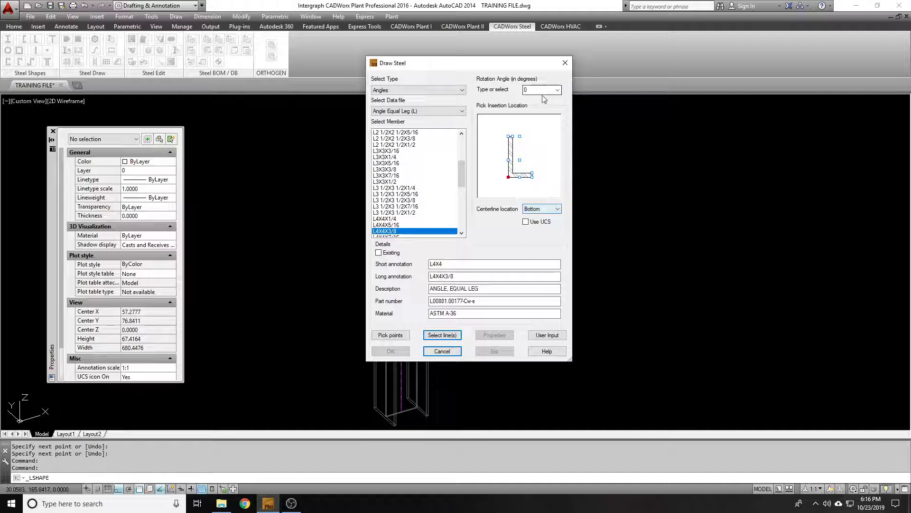
pyautogui.click(442, 335)
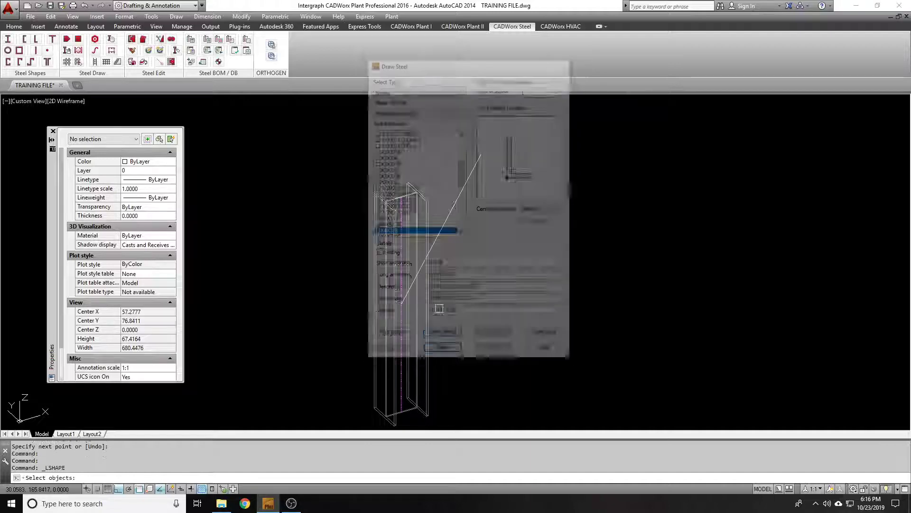
pyautogui.click(464, 189)
pyautogui.press('Return')
pyautogui.scroll(4, 463, 209)
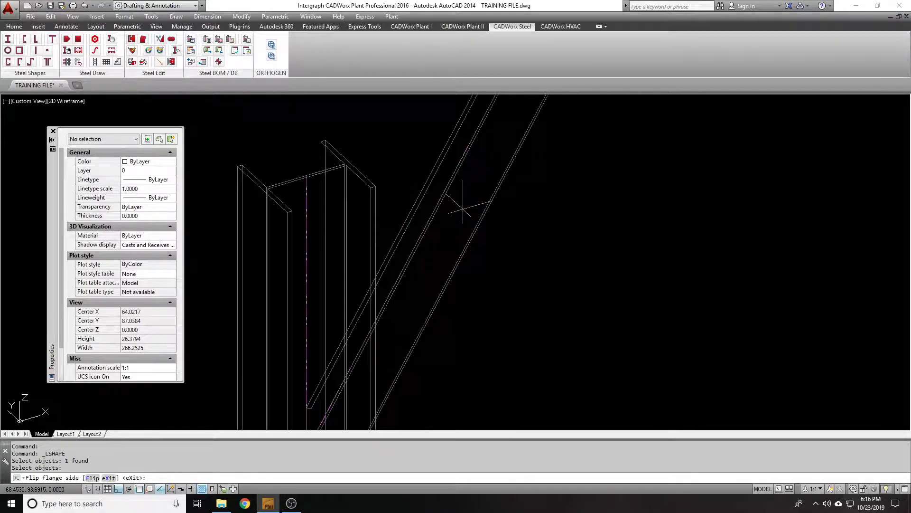
pyautogui.scroll(-4, 463, 209)
pyautogui.press('Return')
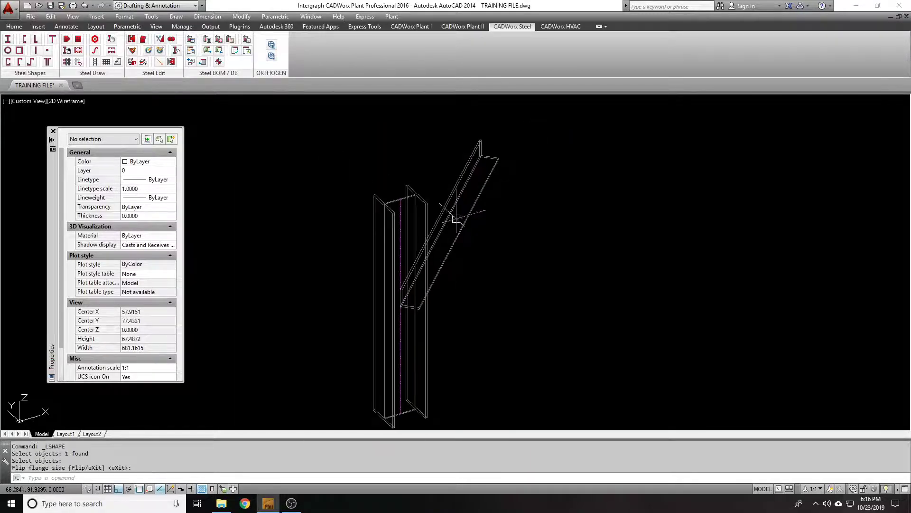
# - Switch to the Realistic visual style and erase the sloped angle together with its 45-degree line
pyautogui.click(75, 105)
pyautogui.click(136, 163)
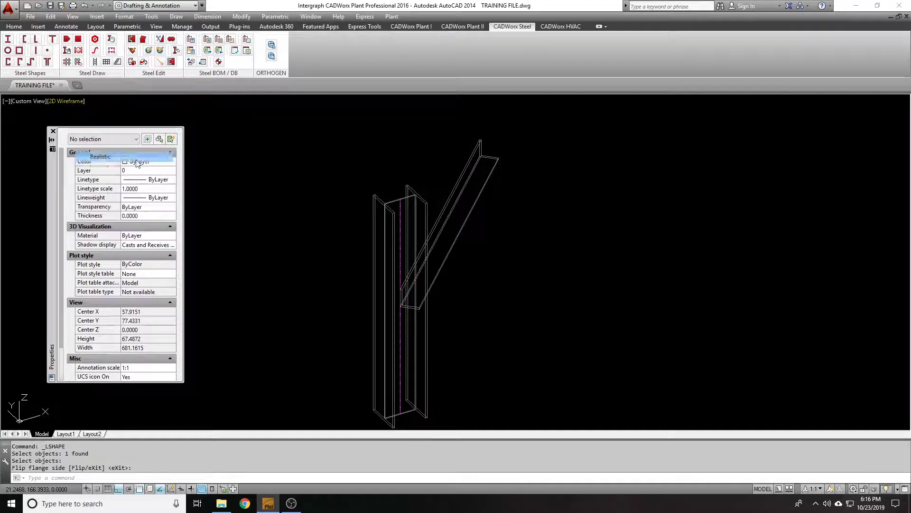
pyautogui.moveTo(533, 238)
pyautogui.keyDown('shift'); pyautogui.mouseDown(button='middle')
pyautogui.moveTo(403, 260)
pyautogui.moveTo(223, 255)
pyautogui.moveTo(517, 234)
pyautogui.moveTo(527, 256)
pyautogui.mouseUp(button='middle'); pyautogui.keyUp('shift')
pyautogui.click(517, 242)
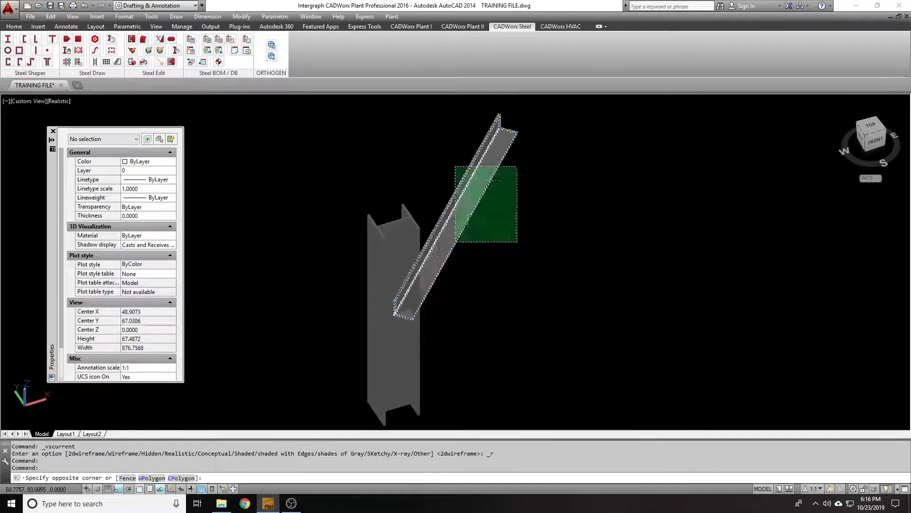
pyautogui.click(456, 166)
pyautogui.write('e')
pyautogui.press('Return')
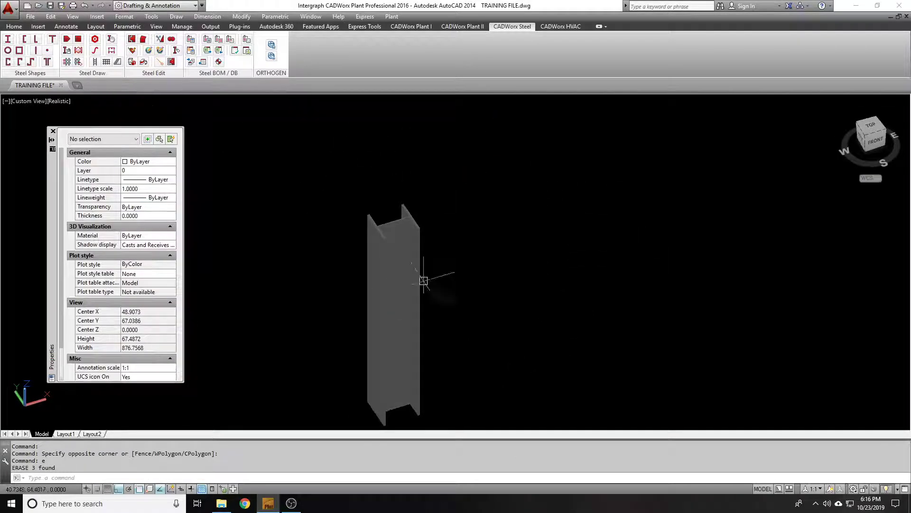
# - Set the UCS to the front orientation
pyautogui.keyDown('shift'); pyautogui.moveTo(424, 280); pyautogui.dragTo(432, 221, button='middle'); pyautogui.keyUp('shift')
pyautogui.write('ucsf')
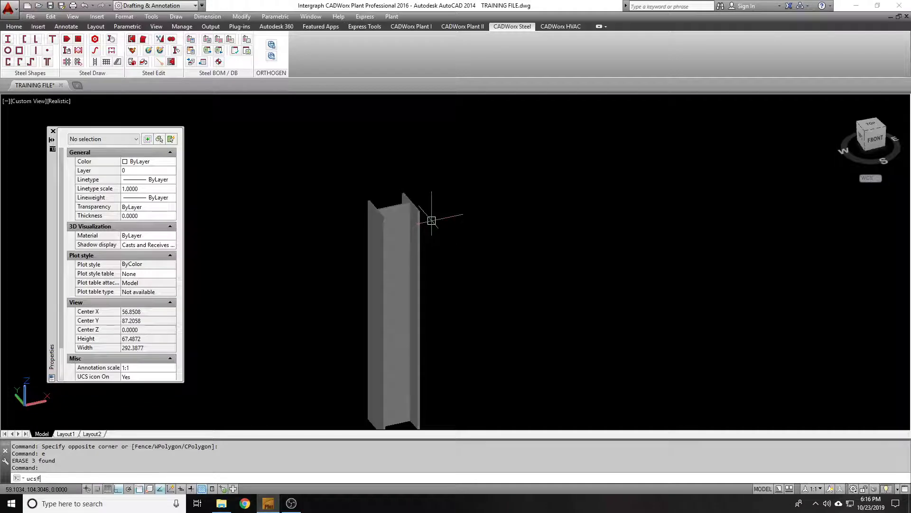
pyautogui.press('Escape')
pyautogui.write('ucs')
pyautogui.press('Return')
pyautogui.write('fr')
pyautogui.press('Return')
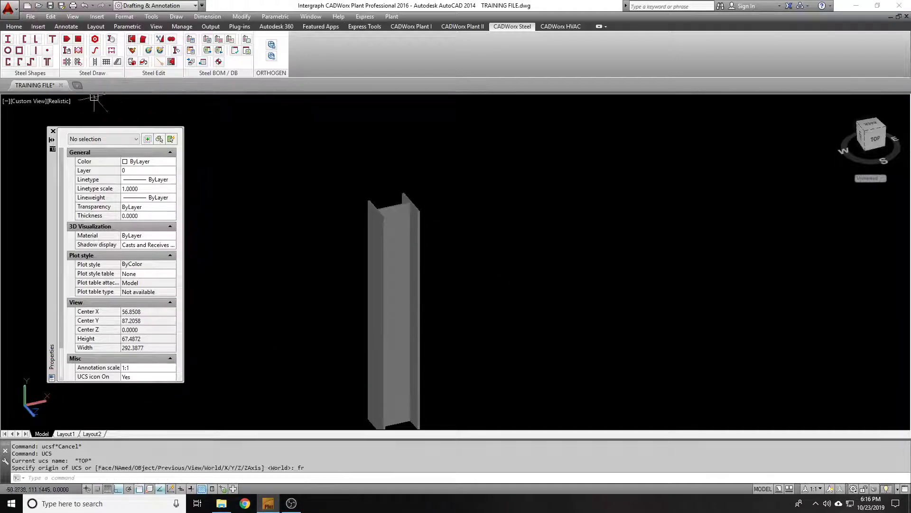
pyautogui.write('ui')
pyautogui.press('Return')
pyautogui.write('21')
pyautogui.press('Return')
pyautogui.press('Escape')
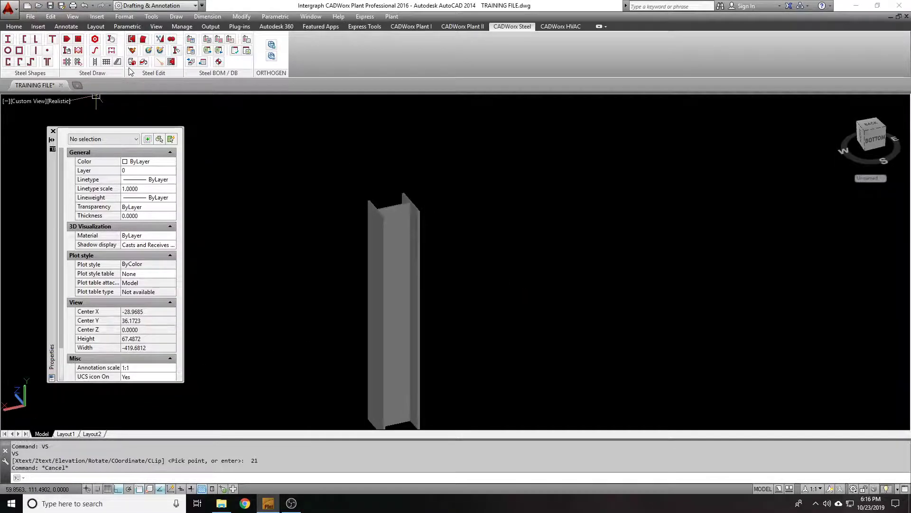
pyautogui.write('cs')
pyautogui.press('Return')
pyautogui.press('Escape')
pyautogui.press('Escape')
pyautogui.write('vs')
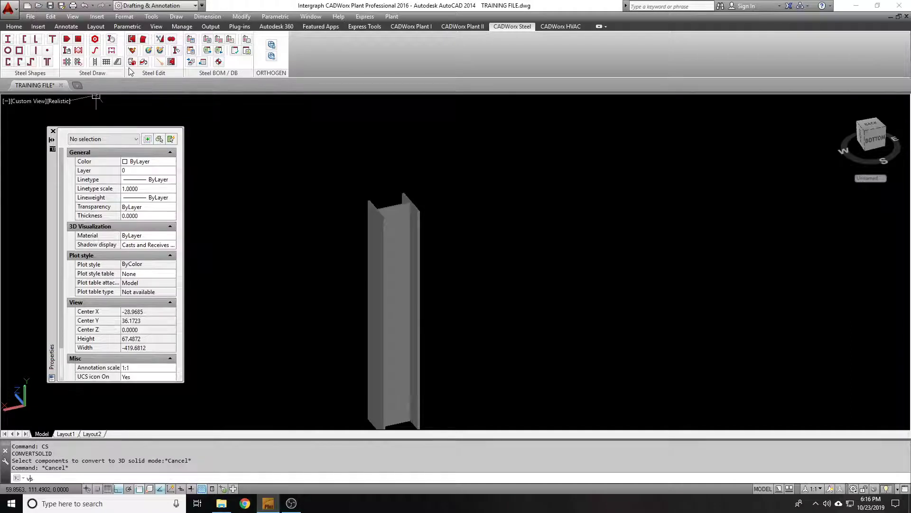
pyautogui.press('Return')
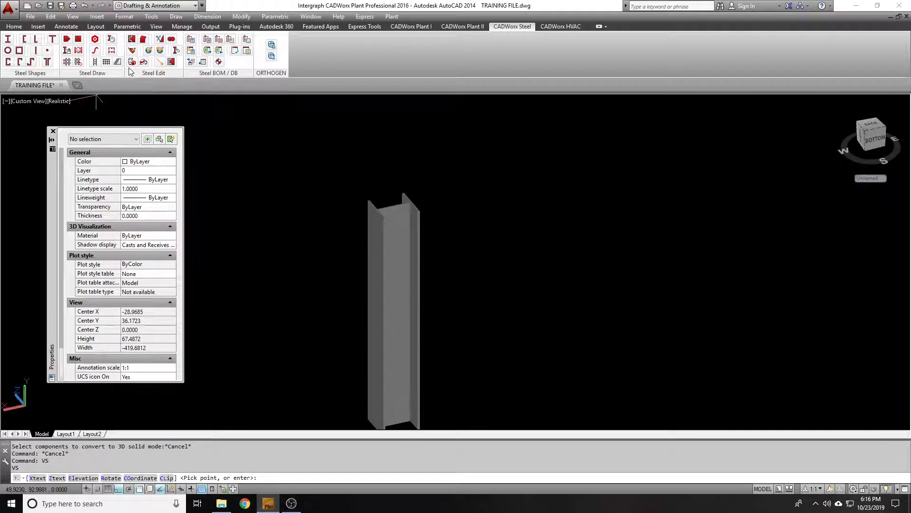
pyautogui.press('Escape')
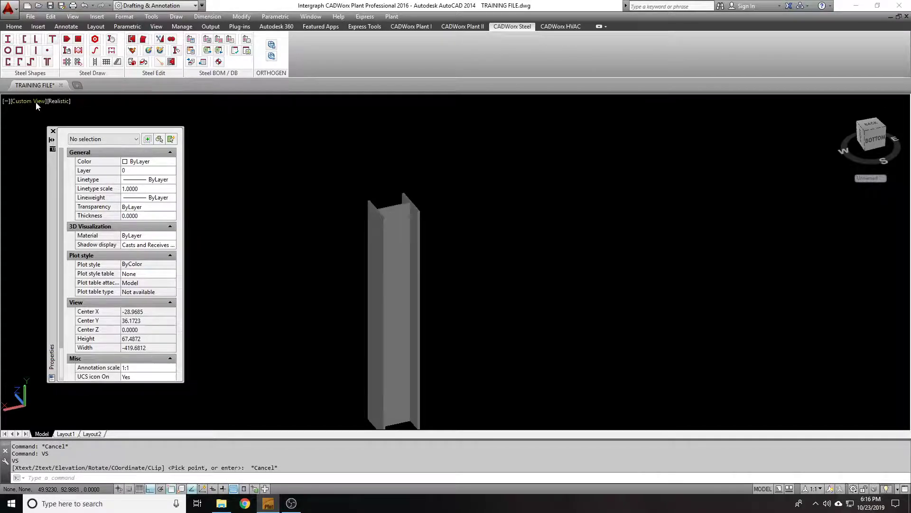
# - Return to the 2D Wireframe visual style and reset the UCS to the front orientation
pyautogui.click(58, 101)
pyautogui.click(73, 123)
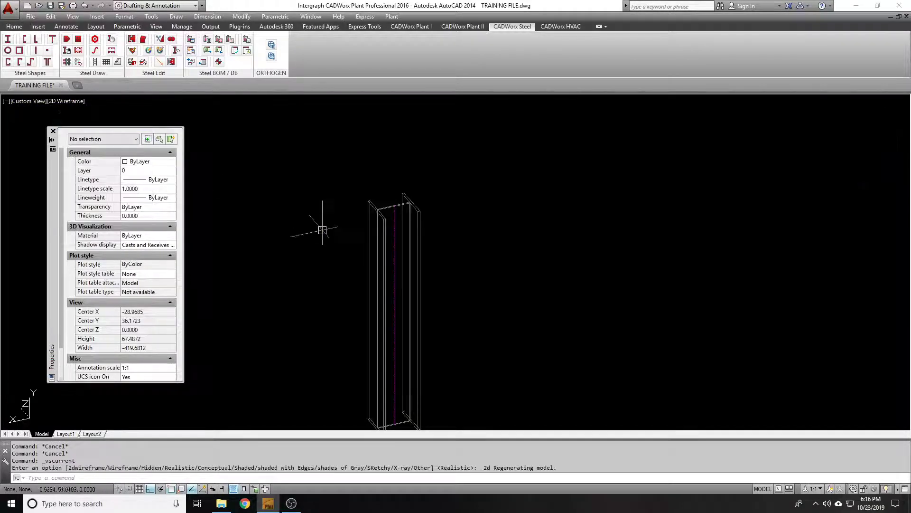
pyautogui.write('l')
pyautogui.press('Return')
pyautogui.press('Escape')
pyautogui.press('Escape')
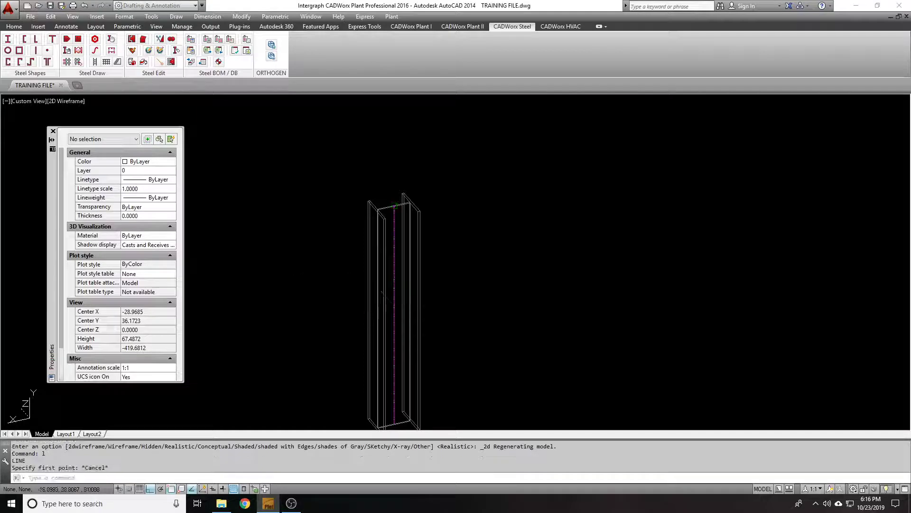
pyautogui.write('ucs')
pyautogui.press('Return')
pyautogui.write('fr')
pyautogui.press('Return')
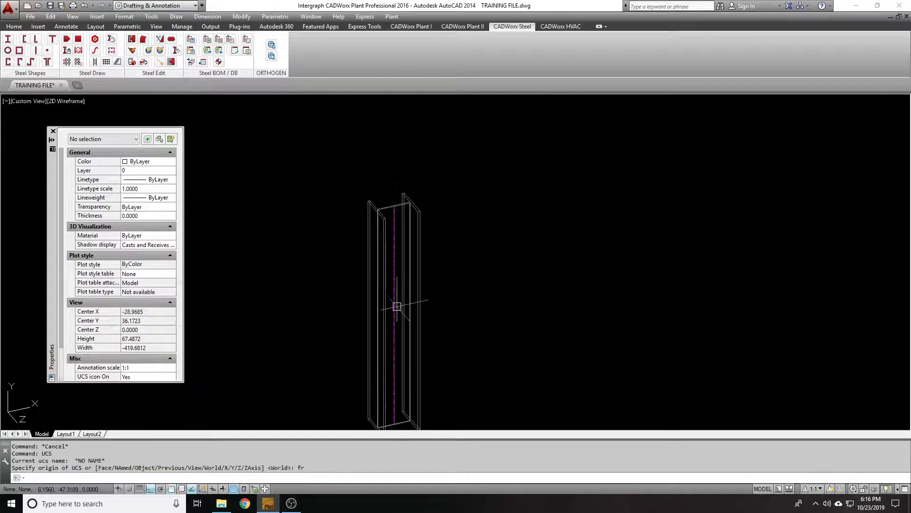
# - Draw a line from the midpoint of the column's centerline upward and outward using a 45-degree angle override
pyautogui.write('l')
pyautogui.press('Return')
pyautogui.keyDown('shift'); pyautogui.rightClick(396, 306); pyautogui.keyUp('shift')
pyautogui.click(418, 155)
pyautogui.click(398, 311)
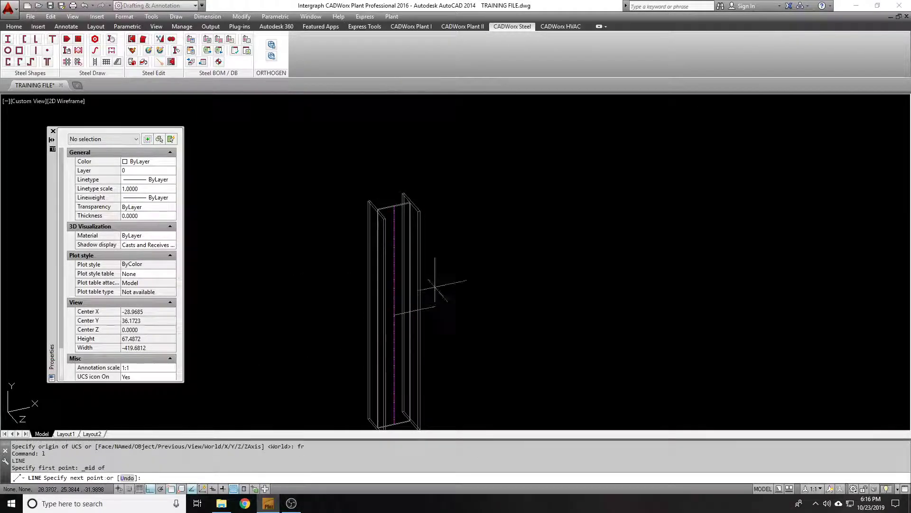
pyautogui.write('<45')
pyautogui.press('Return')
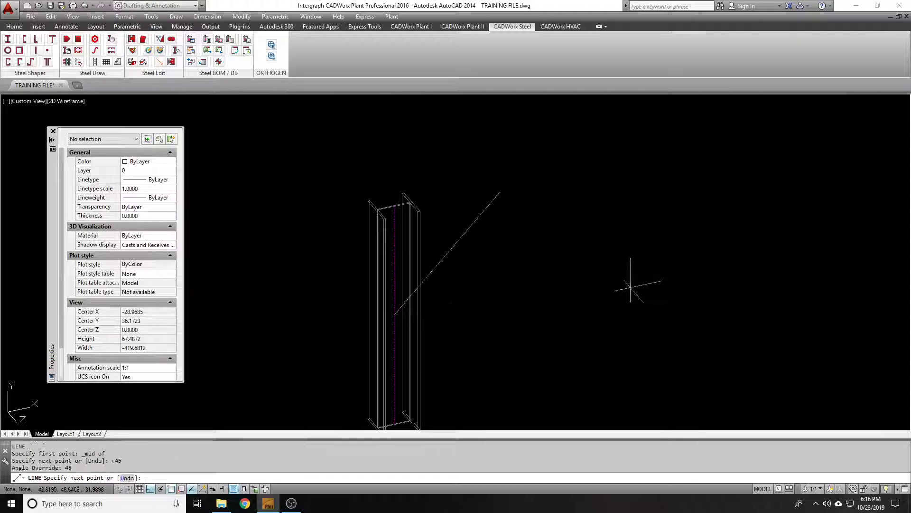
pyautogui.click(632, 280)
pyautogui.press('Return')
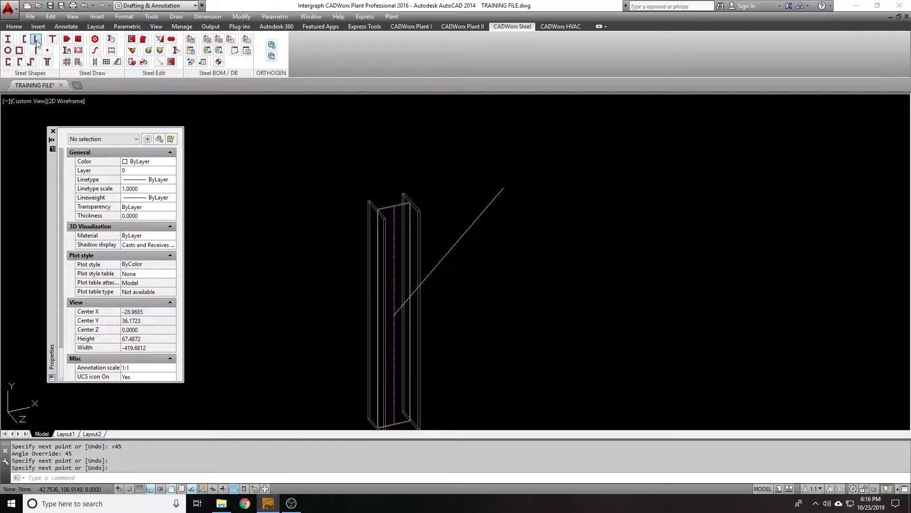
# - Place an L4X4X3/8 angle along the new sloped line, keeping the current rotation, insertion location and flange side
pyautogui.click(36, 39)
pyautogui.click(450, 335)
pyautogui.click(480, 277)
pyautogui.click(460, 228)
pyautogui.press('Return')
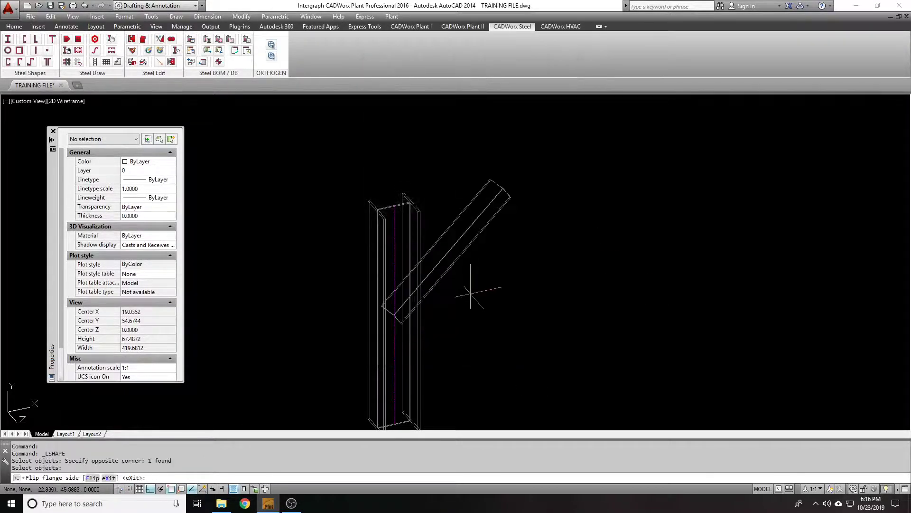
pyautogui.press('Return')
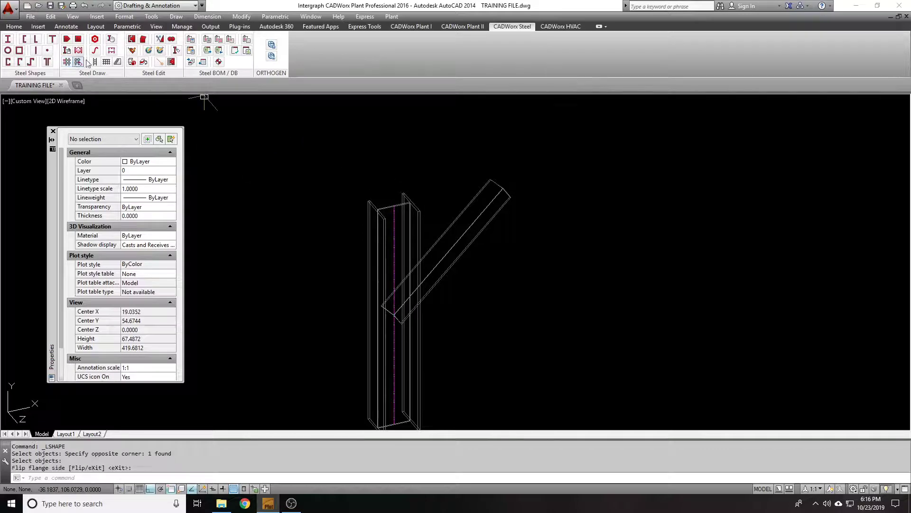
# - Try the Realistic visual style, settle on Conceptual, and inspect the sloped angle against the column
pyautogui.click(65, 102)
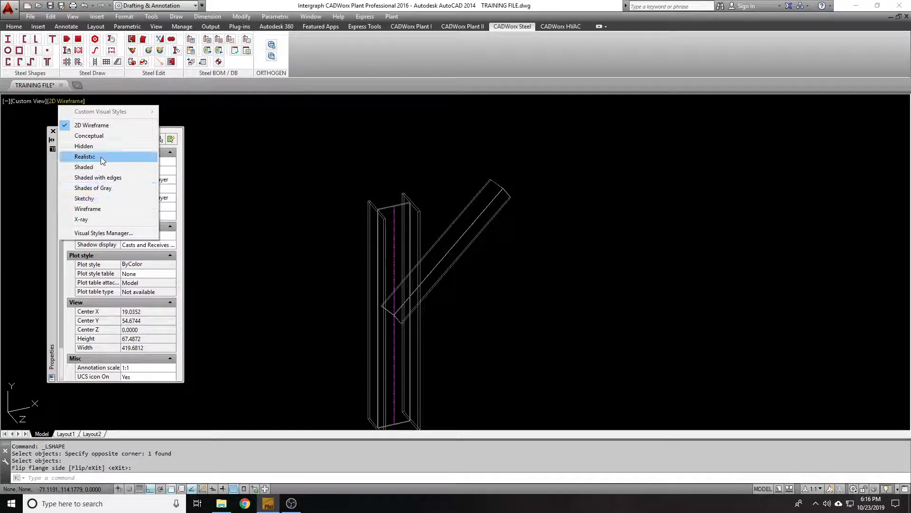
pyautogui.click(101, 157)
pyautogui.click(67, 102)
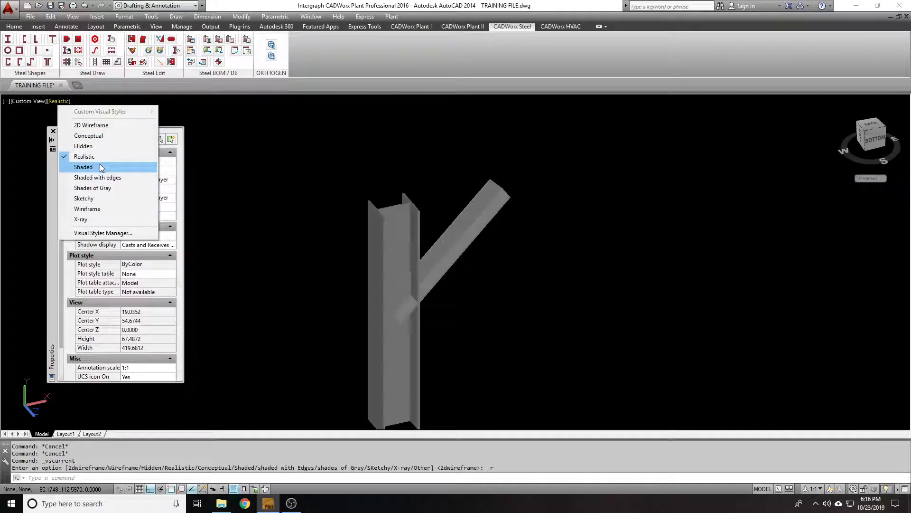
pyautogui.click(99, 135)
pyautogui.scroll(2, 493, 246)
pyautogui.keyDown('shift'); pyautogui.moveTo(495, 237); pyautogui.dragTo(428, 200, button='middle'); pyautogui.keyUp('shift')
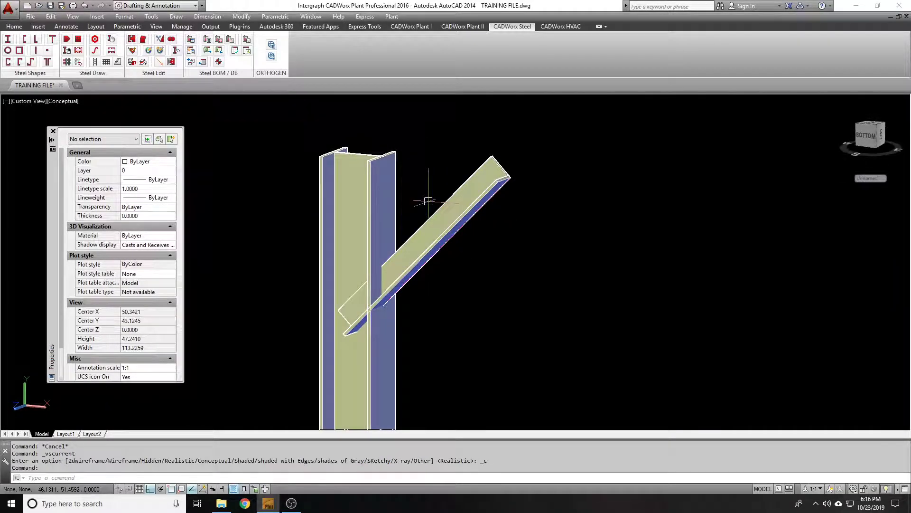
# - Edit the sloped L4X4X3/8 angle and set its rotation angle to 180 degrees
pyautogui.doubleClick(455, 197)
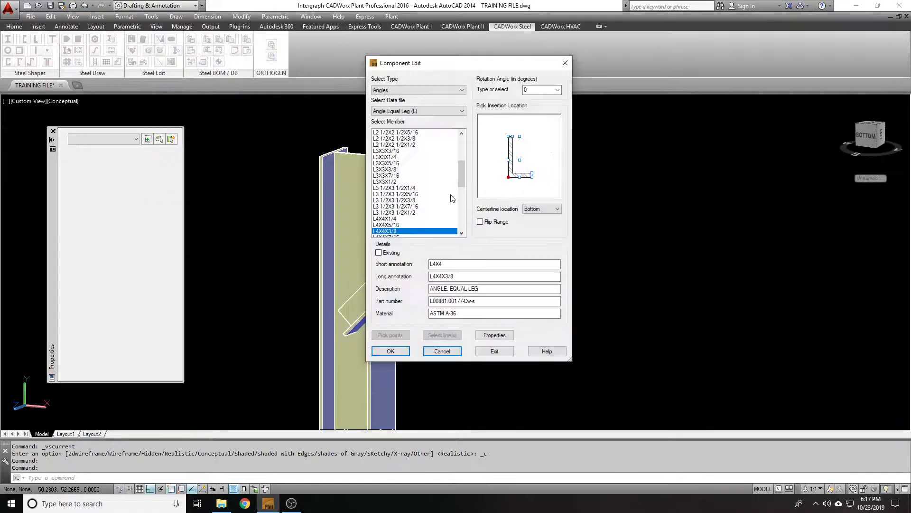
pyautogui.click(557, 90)
pyautogui.click(536, 108)
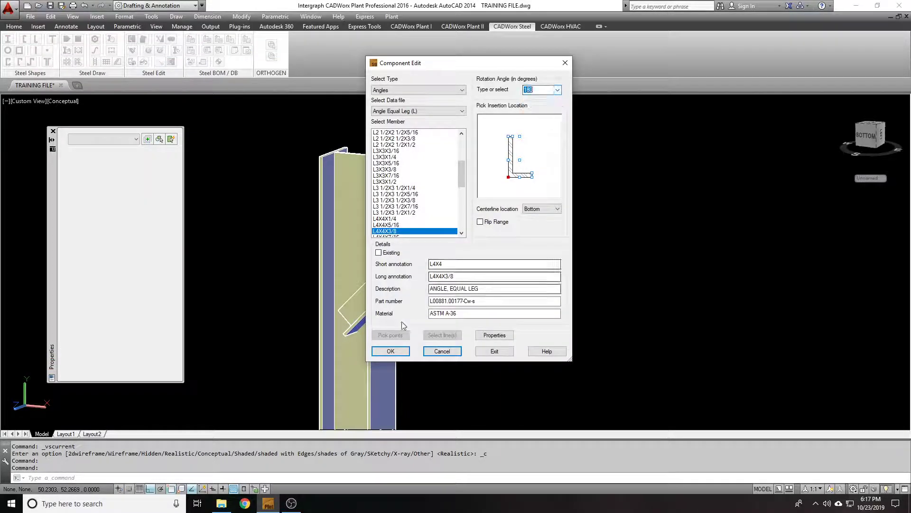
pyautogui.click(390, 351)
pyautogui.keyDown('shift'); pyautogui.moveTo(525, 161); pyautogui.dragTo(515, 189, button='middle'); pyautogui.keyUp('shift')
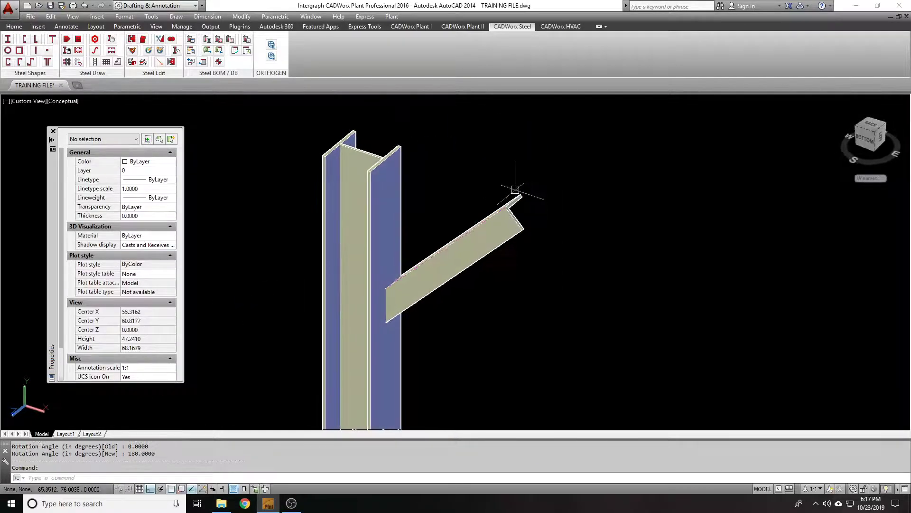
# - Edit the sloped angle and turn on its Flip Flange option
pyautogui.doubleClick(494, 230)
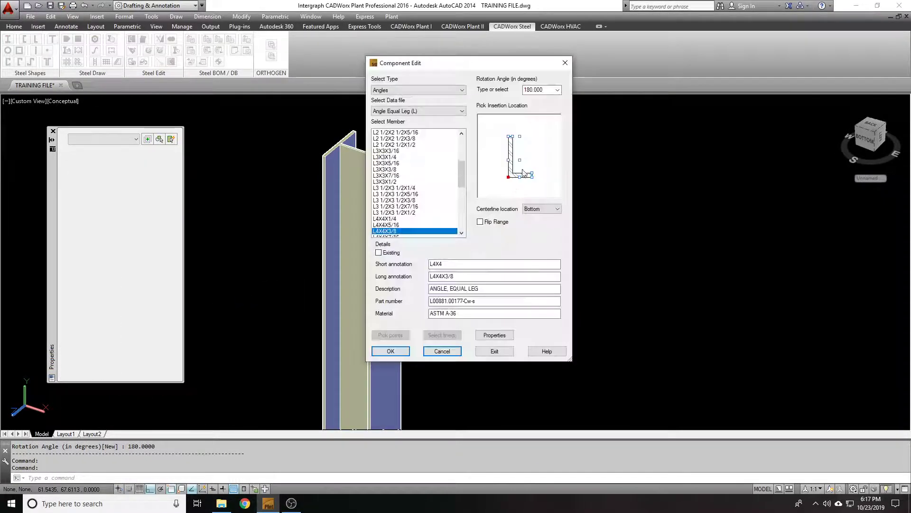
pyautogui.click(494, 222)
pyautogui.click(391, 352)
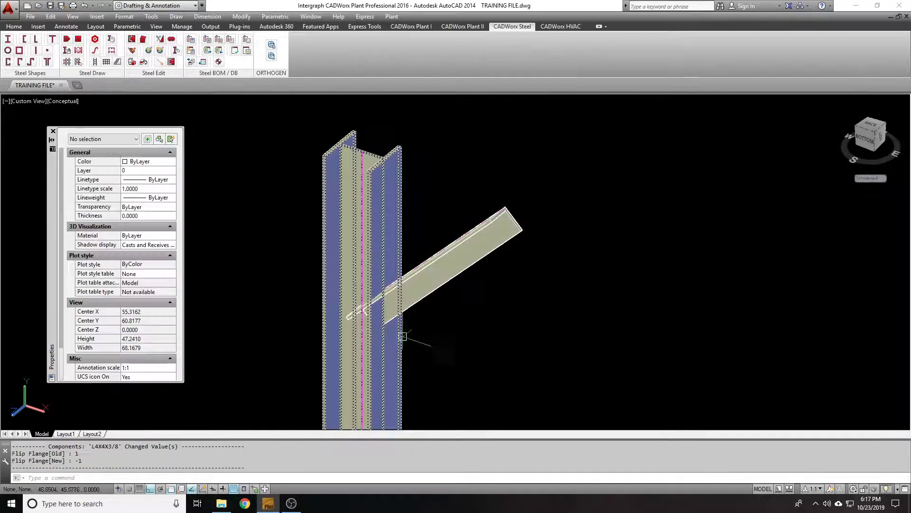
pyautogui.keyDown('shift'); pyautogui.moveTo(561, 243); pyautogui.dragTo(544, 264, button='middle'); pyautogui.keyUp('shift')
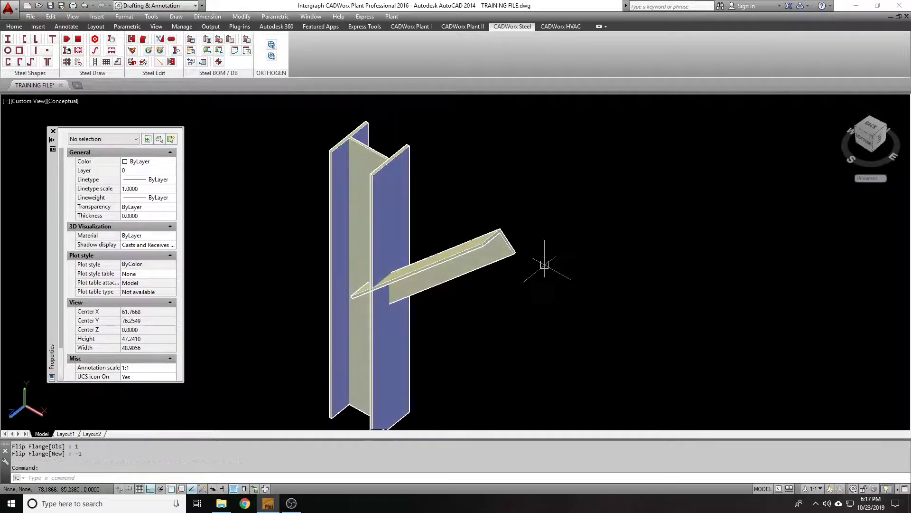
# - Undo the flange flip on the sloped angle
pyautogui.write('u')
pyautogui.press('Return')
pyautogui.press('Return')
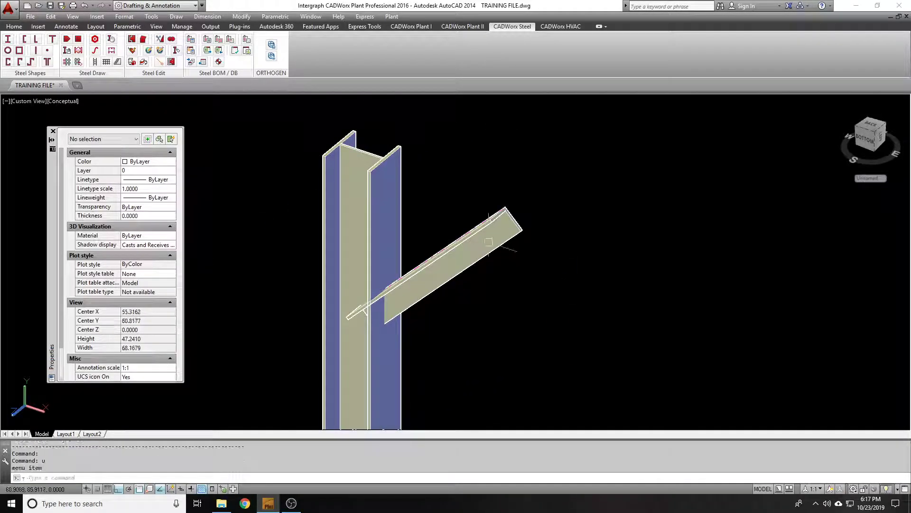
pyautogui.hotkey('ctrl', 'z')
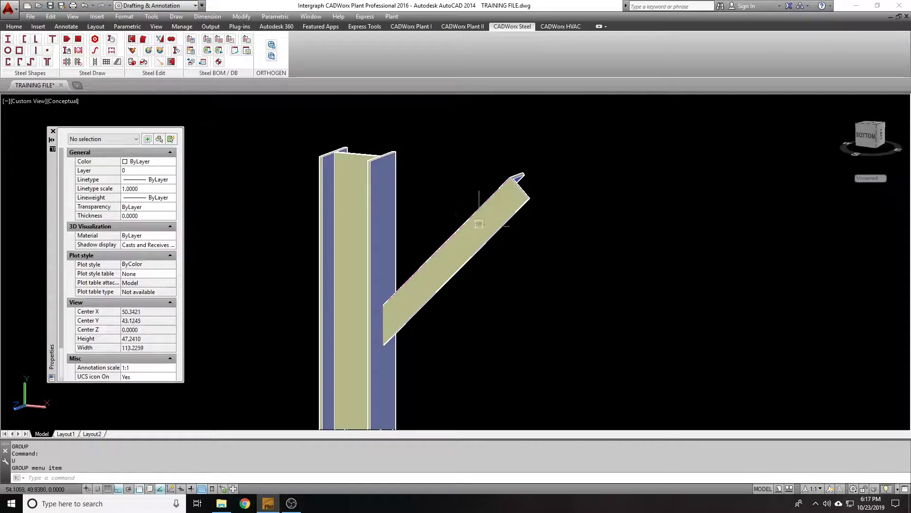
# - Edit the sloped L4X4X3/8 angle again and set its rotation angle to 90 degrees
pyautogui.doubleClick(480, 223)
pyautogui.click(557, 90)
pyautogui.click(541, 104)
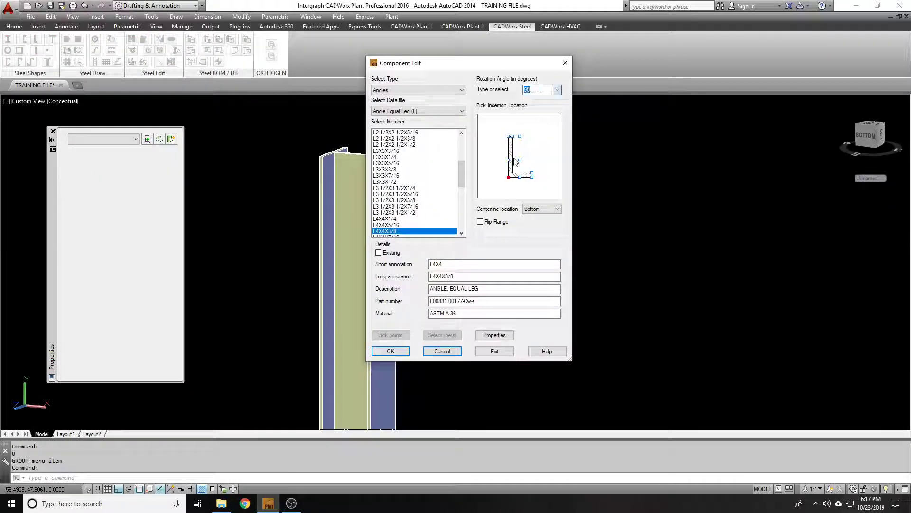
pyautogui.click(391, 351)
pyautogui.keyDown('shift'); pyautogui.moveTo(536, 235); pyautogui.dragTo(501, 252, button='middle'); pyautogui.keyUp('shift')
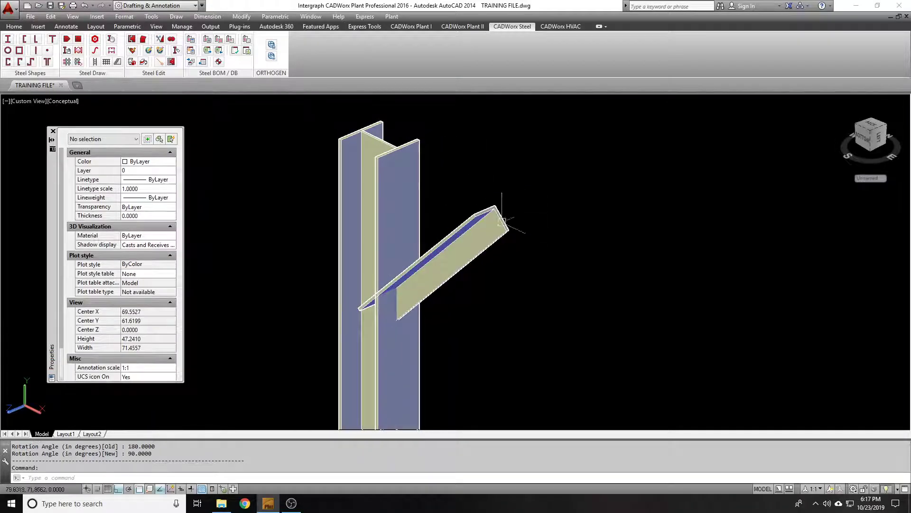
pyautogui.keyDown('shift'); pyautogui.moveTo(490, 221); pyautogui.dragTo(508, 207, button='middle'); pyautogui.keyUp('shift')
pyautogui.write('u')
pyautogui.press('Return')
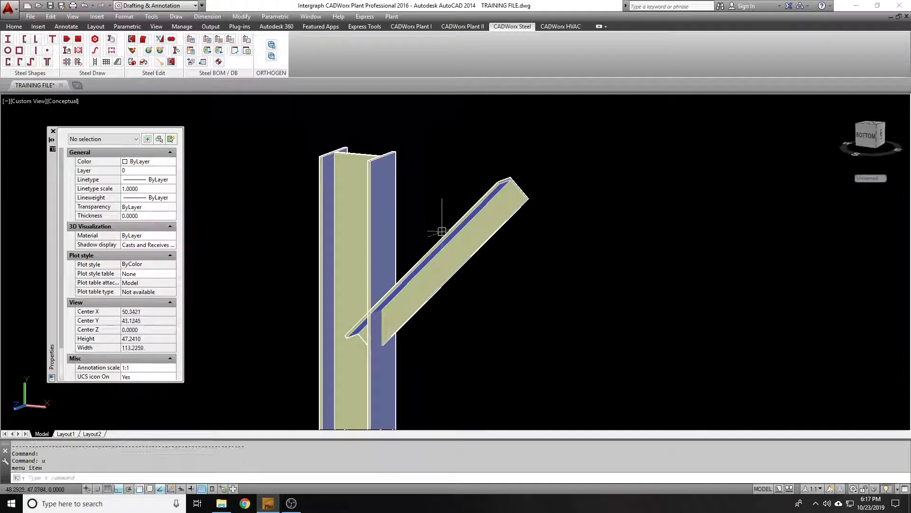
# - Undo the last rotation change on the sloped angle
pyautogui.press('Return')
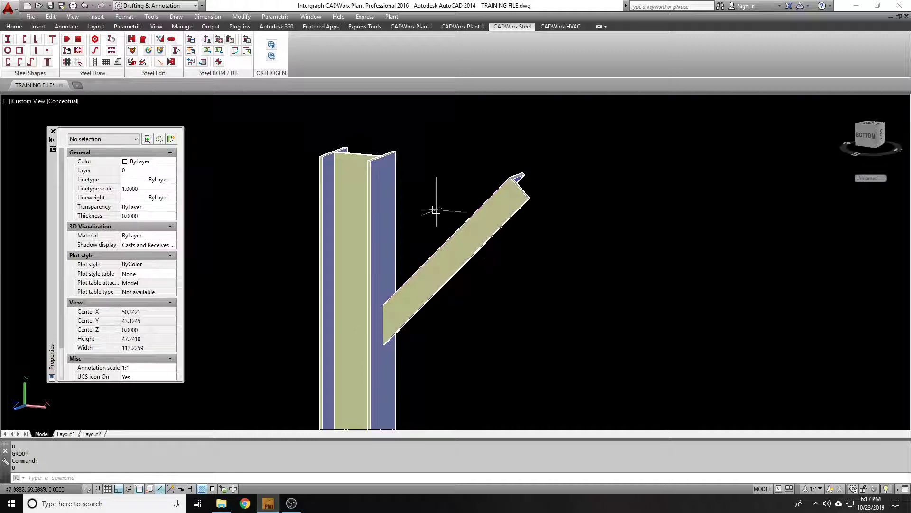
pyautogui.doubleClick(516, 197)
pyautogui.press('Escape')
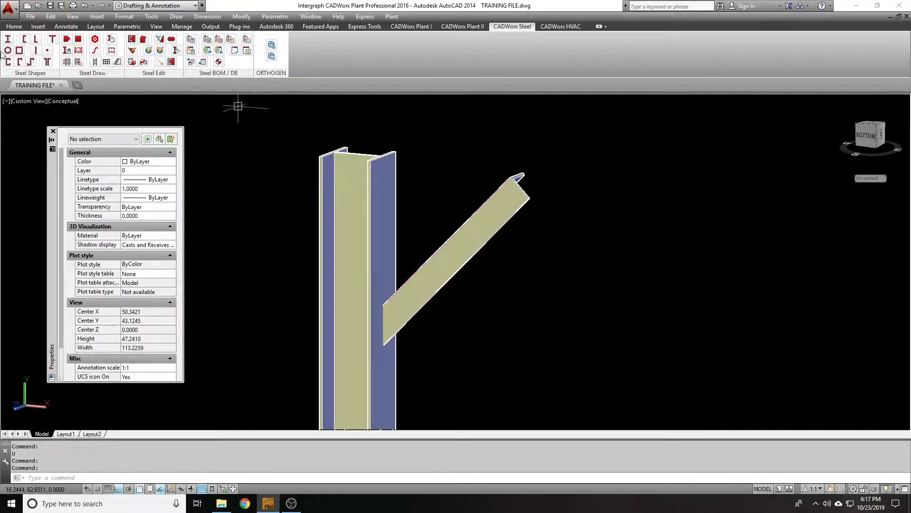
# - Switch the viewport's visual style from Conceptual to 2D Wireframe
pyautogui.click(69, 103)
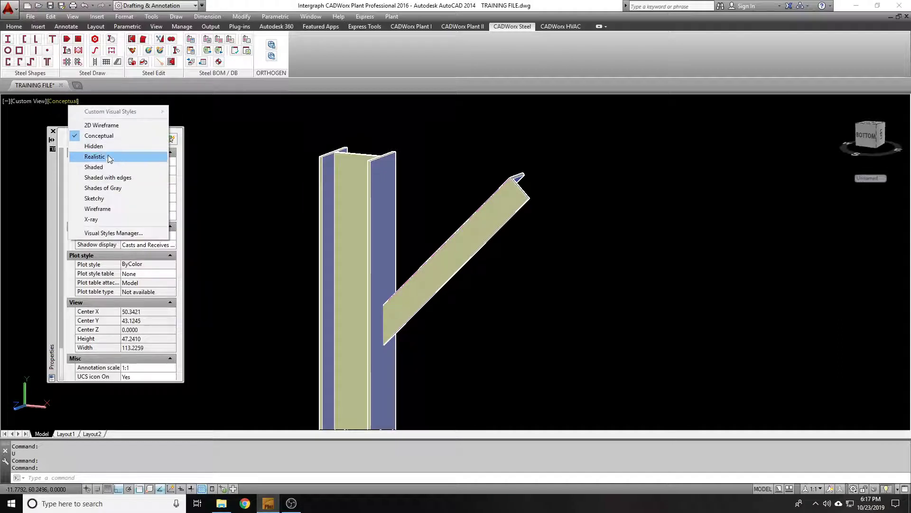
pyautogui.click(111, 125)
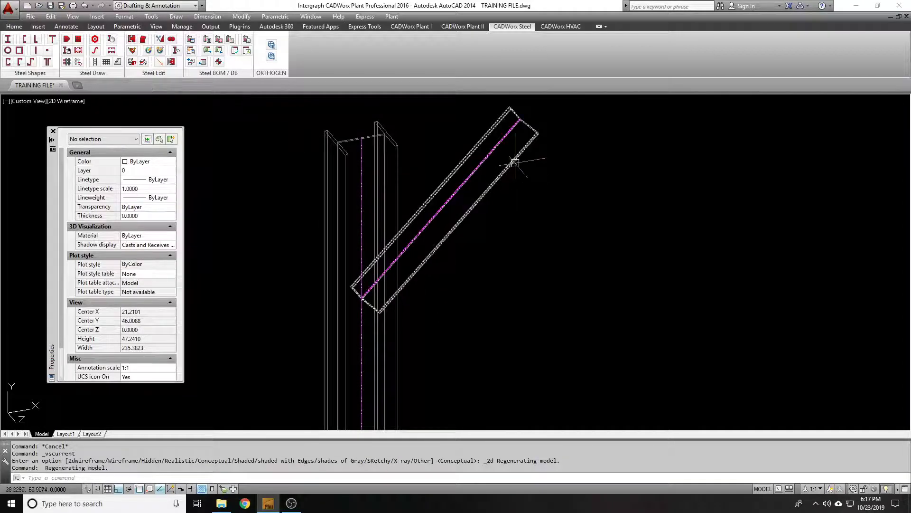
pyautogui.scroll(2, 510, 170)
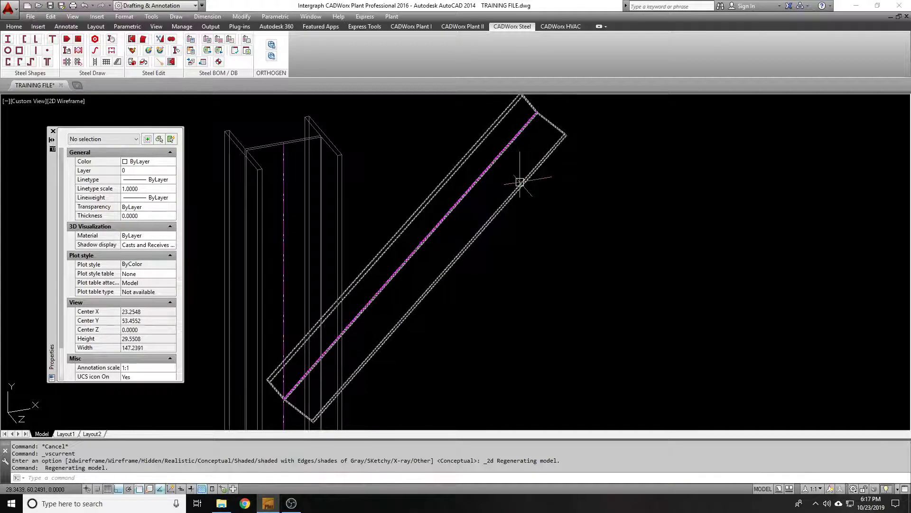
pyautogui.moveTo(519, 181)
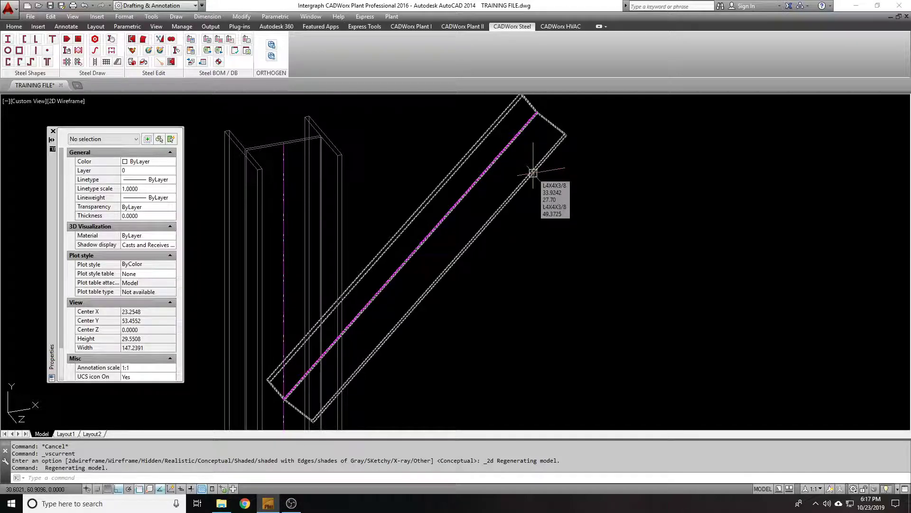
# - Edit the sloped L4X4X3/8 angle and set its centerline location to Center
pyautogui.scroll(-2, 520, 171)
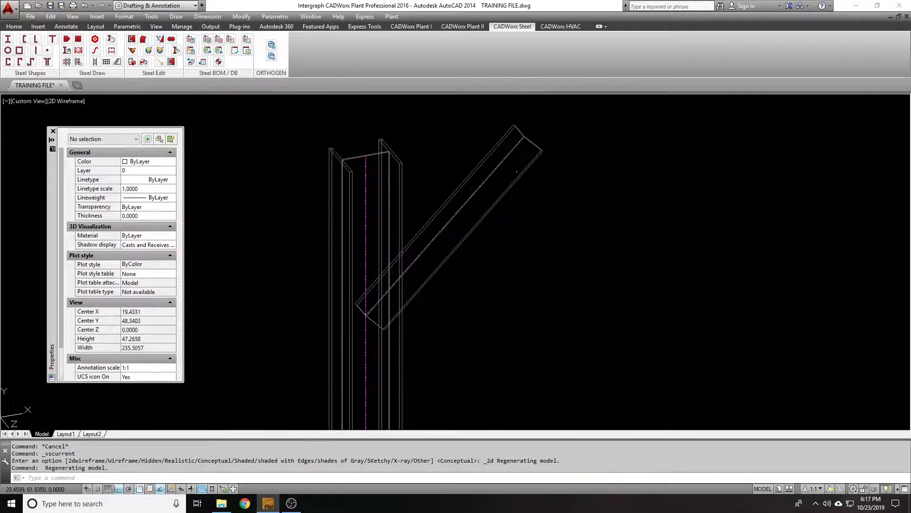
pyautogui.moveTo(511, 176); pyautogui.dragTo(536, 189, button='middle')
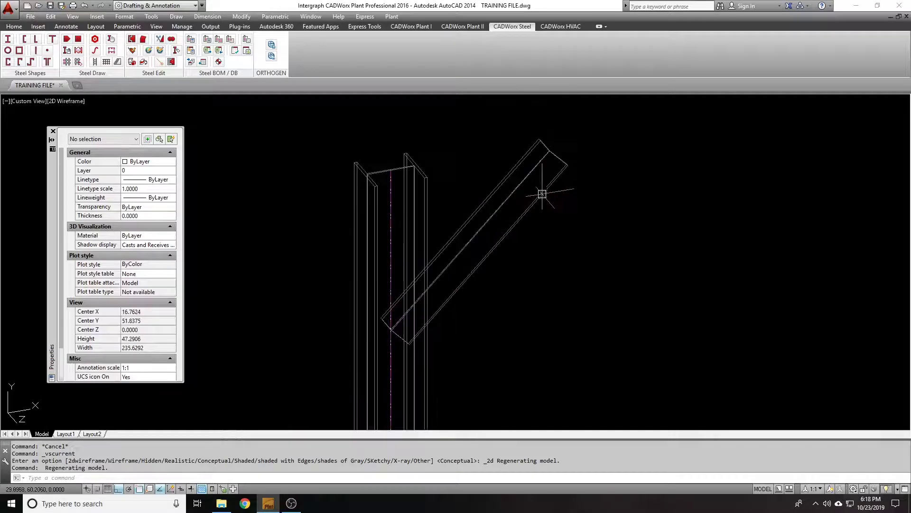
pyautogui.doubleClick(542, 194)
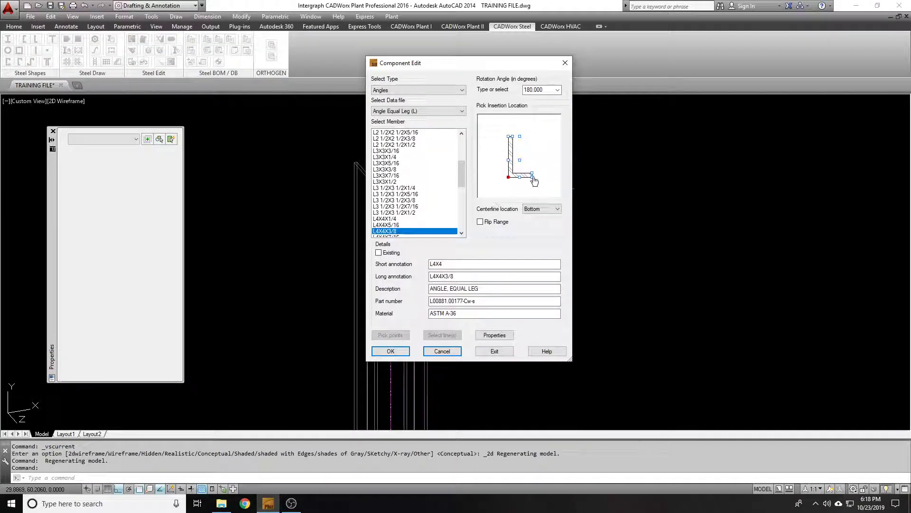
pyautogui.click(557, 209)
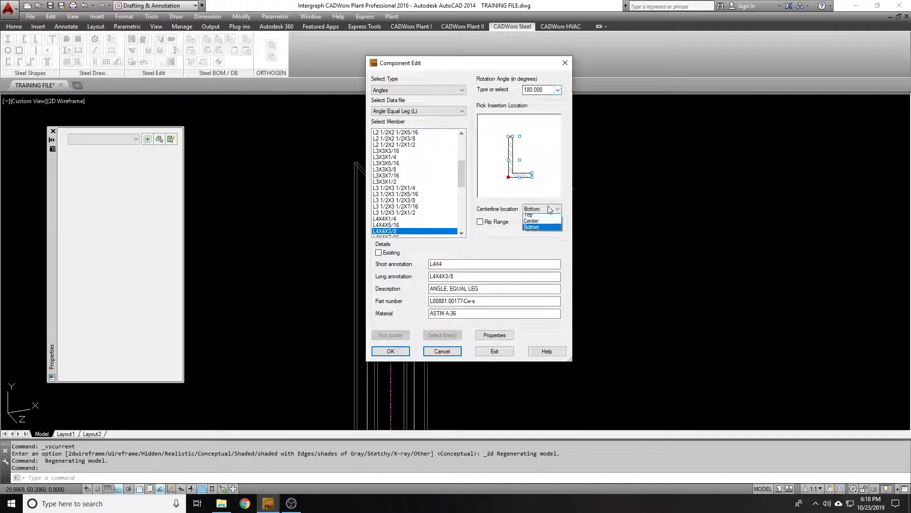
pyautogui.click(546, 224)
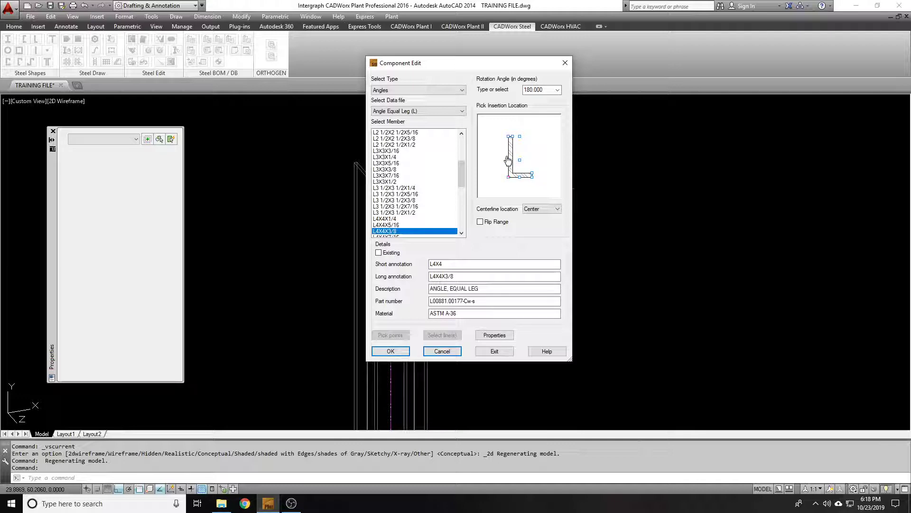
pyautogui.moveTo(451, 69); pyautogui.dragTo(657, 78)
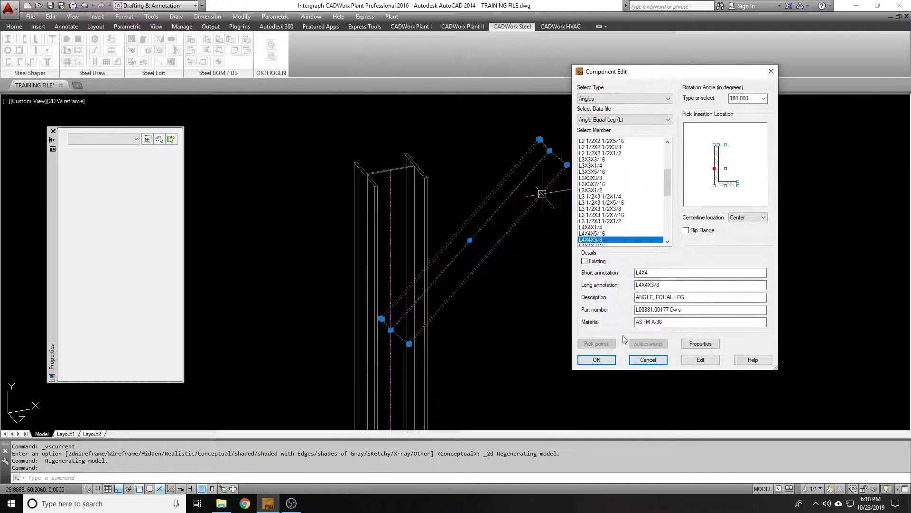
pyautogui.click(597, 360)
# - Display the Front view and examine where the centerline runs along the sloped angle and meets the column's centerline
pyautogui.keyDown('shift'); pyautogui.moveTo(494, 190); pyautogui.dragTo(415, 207, button='middle'); pyautogui.keyUp('shift')
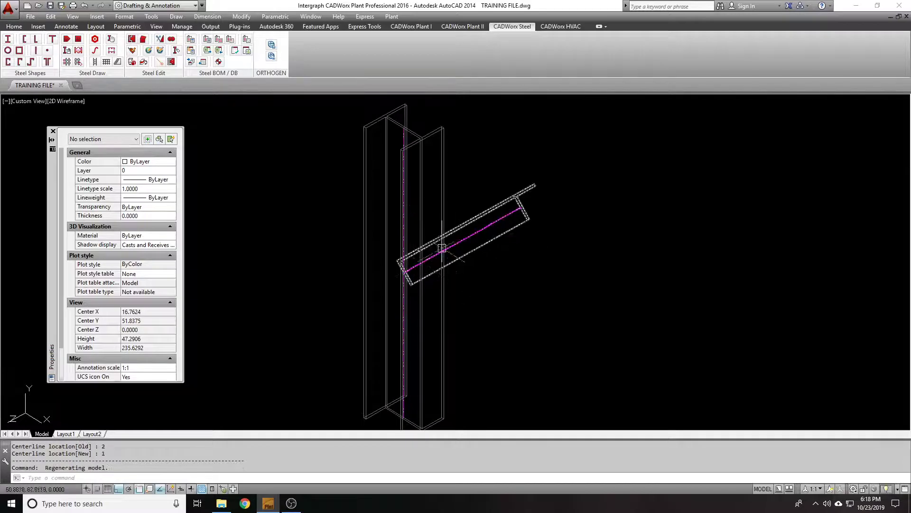
pyautogui.click(34, 104)
pyautogui.click(71, 167)
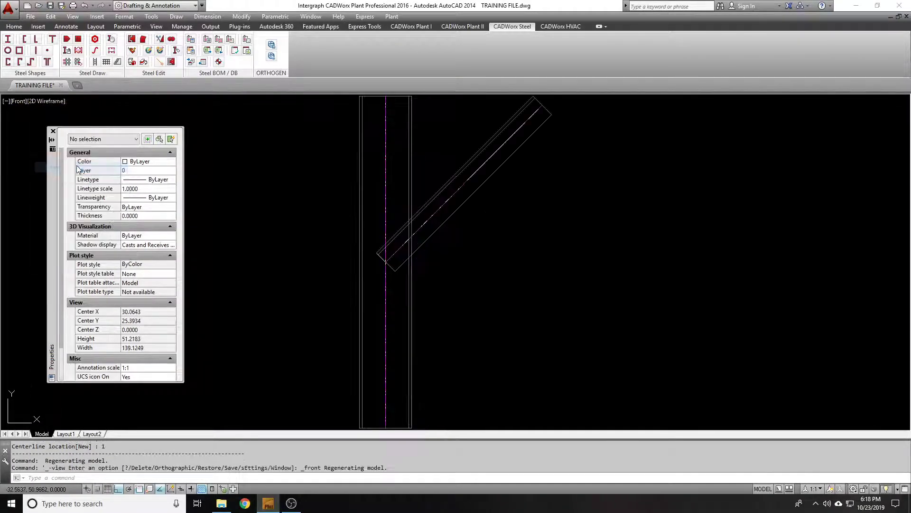
pyautogui.scroll(-3, 547, 176)
pyautogui.scroll(3, 526, 157)
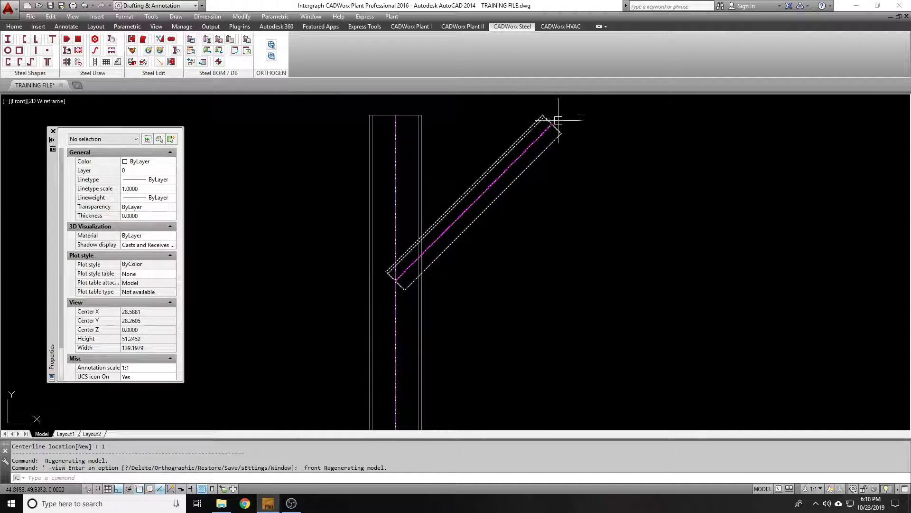
pyautogui.scroll(2, 425, 226)
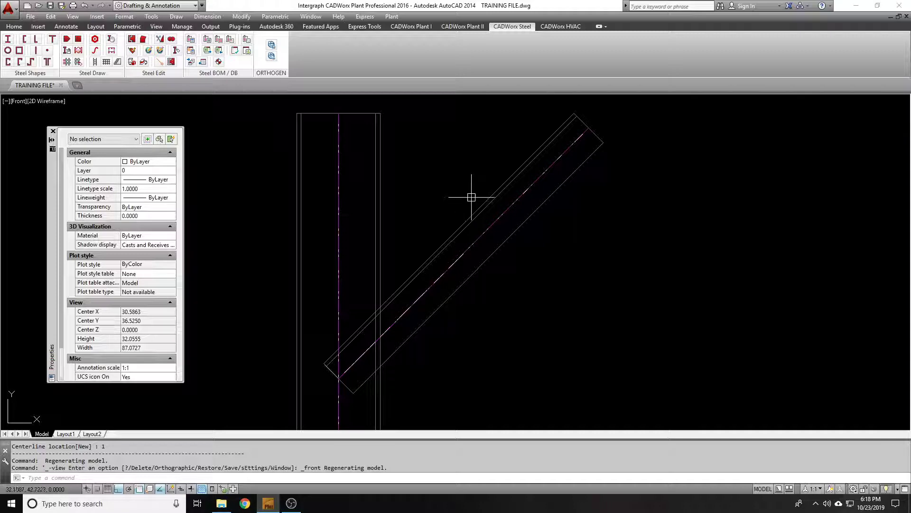
pyautogui.scroll(-2, 471, 197)
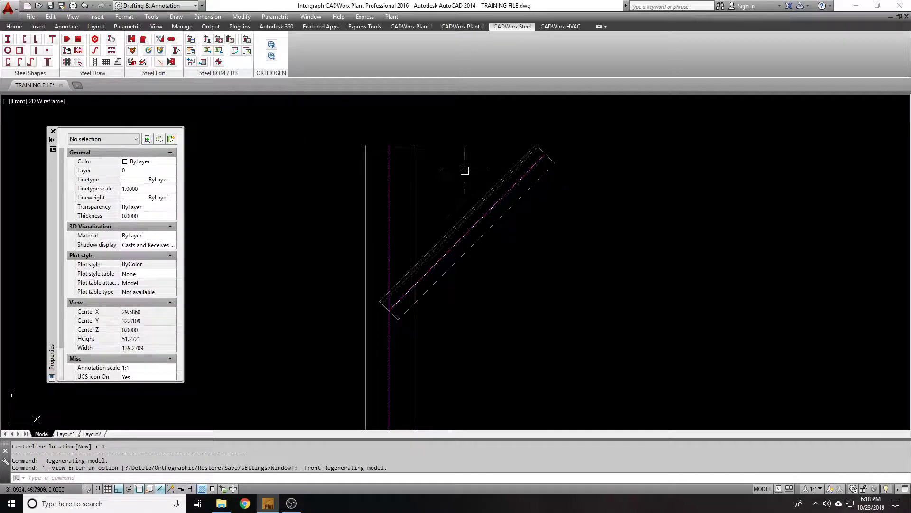
# - Review the Centerline location choices for the sloped angle in its component edit settings without changing them
pyautogui.keyDown('shift'); pyautogui.moveTo(468, 166); pyautogui.dragTo(497, 189, button='middle'); pyautogui.keyUp('shift')
pyautogui.doubleClick(499, 182)
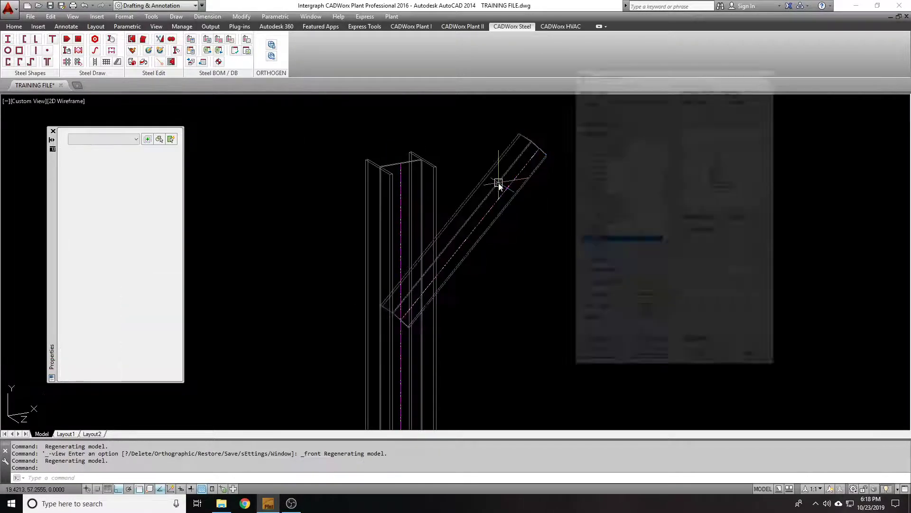
pyautogui.click(743, 217)
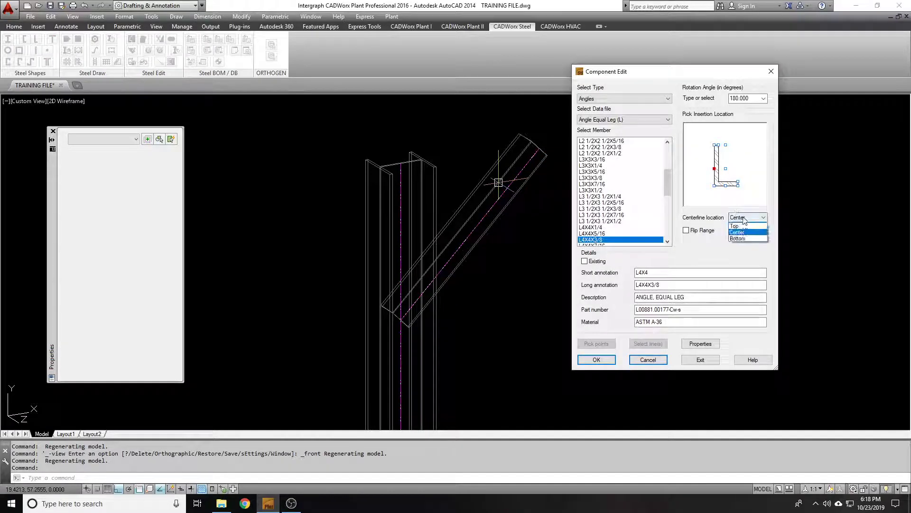
pyautogui.click(744, 217)
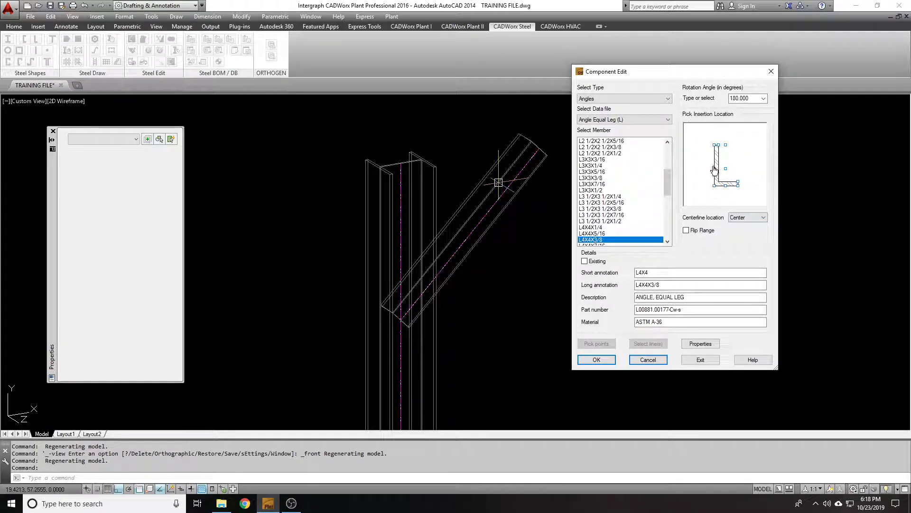
pyautogui.press('Escape')
# - Erase the sloped L4X4X3/8 angle from the model, leaving only the column
pyautogui.scroll(-5, 475, 178)
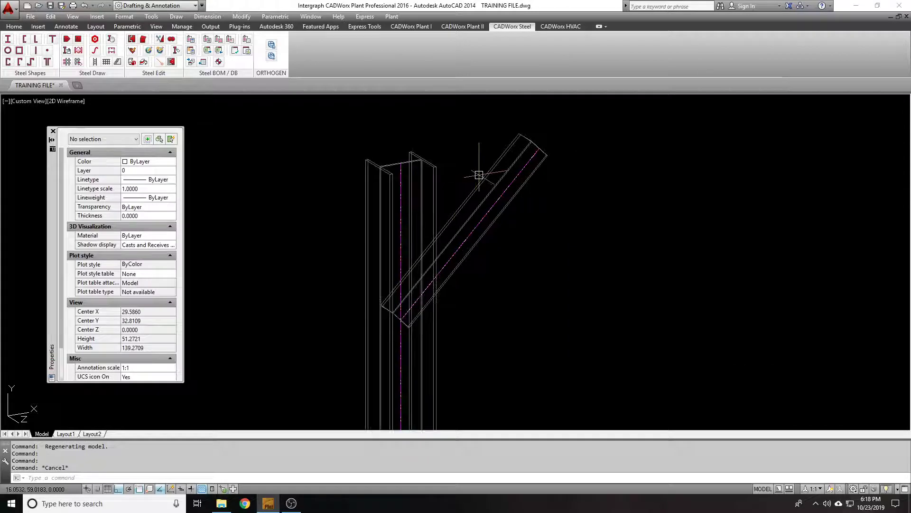
pyautogui.scroll(4, 486, 183)
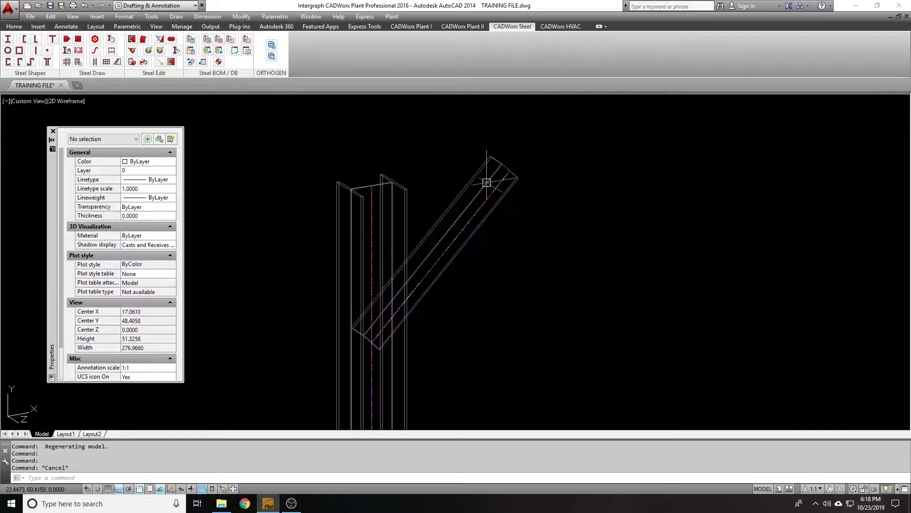
pyautogui.scroll(-3, 494, 223)
pyautogui.write('e')
pyautogui.press('Return')
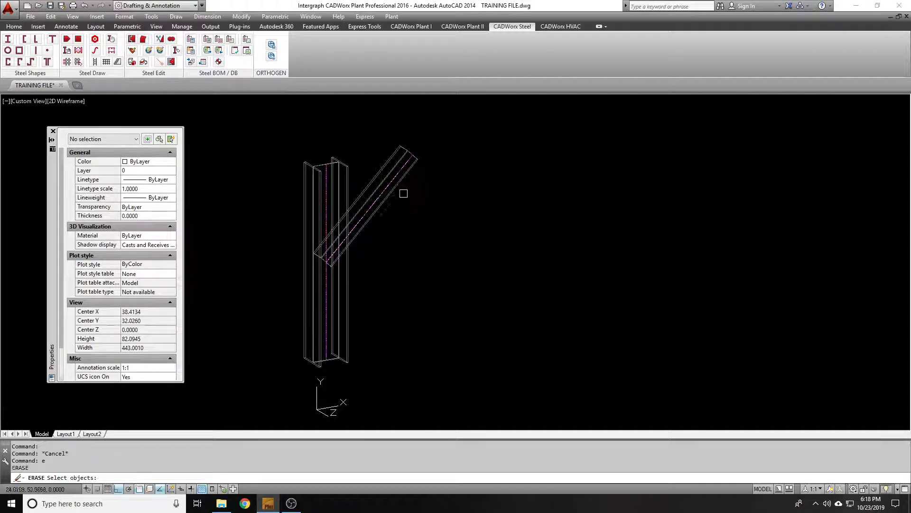
pyautogui.click(407, 191)
pyautogui.click(363, 154)
pyautogui.press('Return')
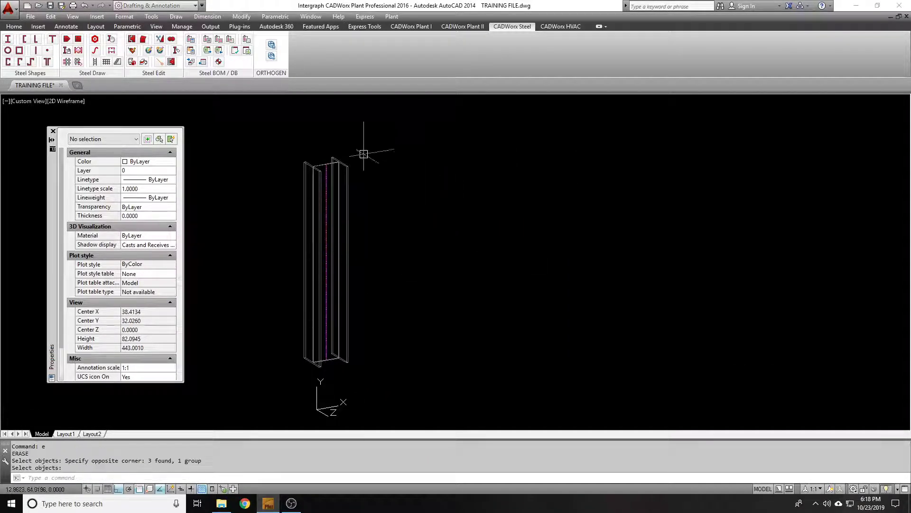
# - Draw a horizontal W8X31 wide flange beam starting from the top of the column's centerline
pyautogui.click(10, 40)
pyautogui.click(609, 345)
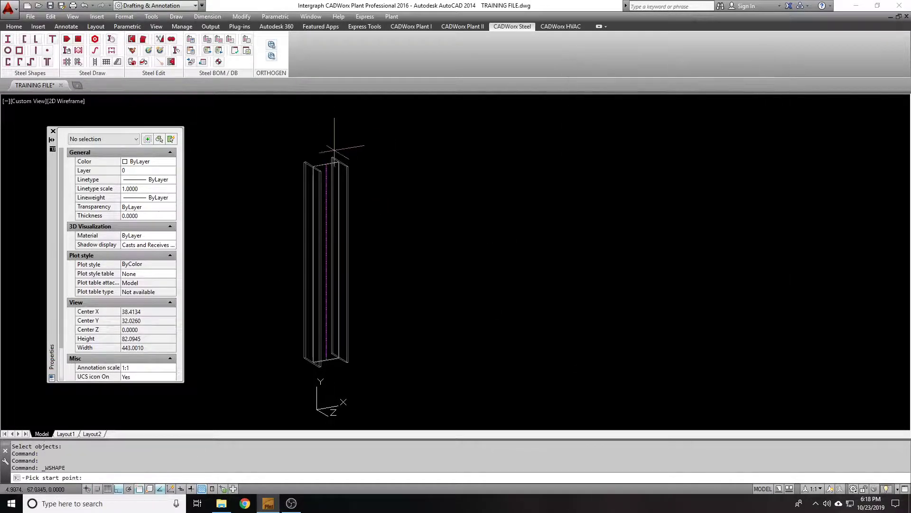
pyautogui.scroll(3, 334, 151)
pyautogui.click(347, 168)
pyautogui.scroll(-3, 265, 198)
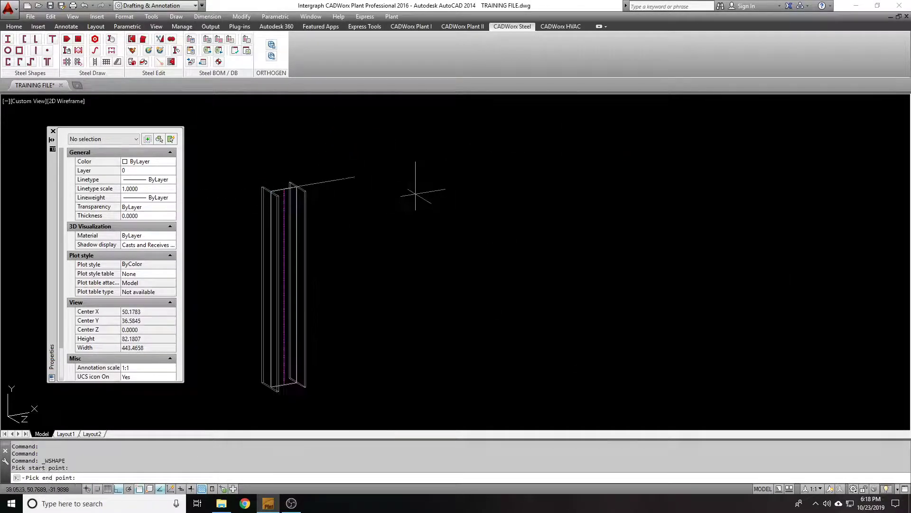
pyautogui.click(418, 167)
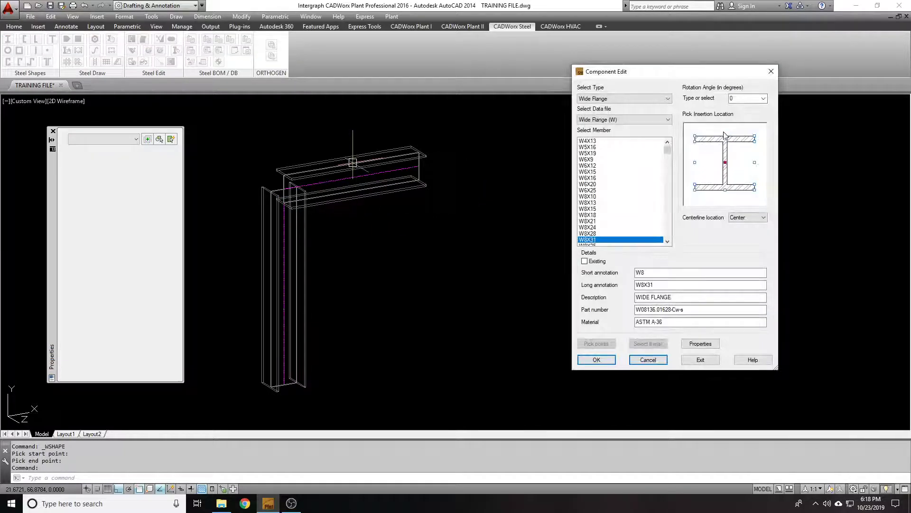
# - Set the horizontal W8X31 beam's centerline location to Top
pyautogui.click(763, 217)
pyautogui.click(745, 223)
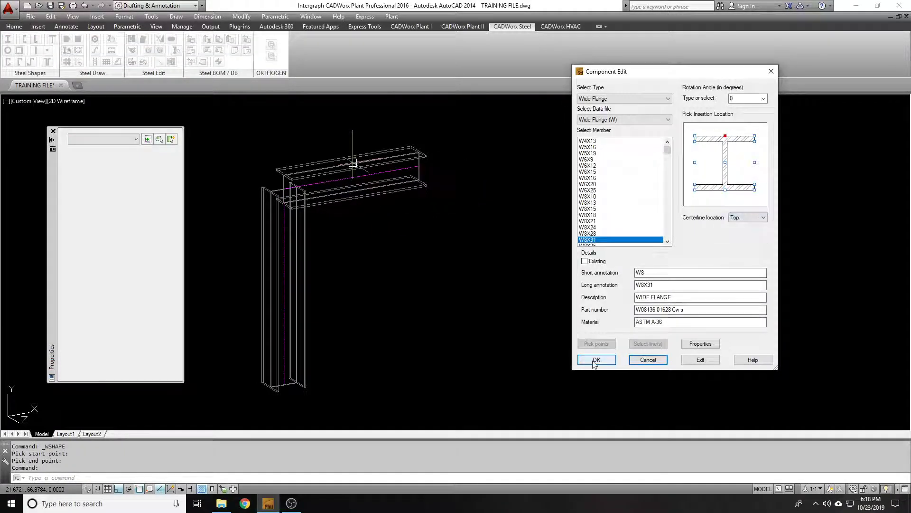
pyautogui.click(597, 359)
pyautogui.moveTo(305, 178); pyautogui.dragTo(356, 167, button='middle')
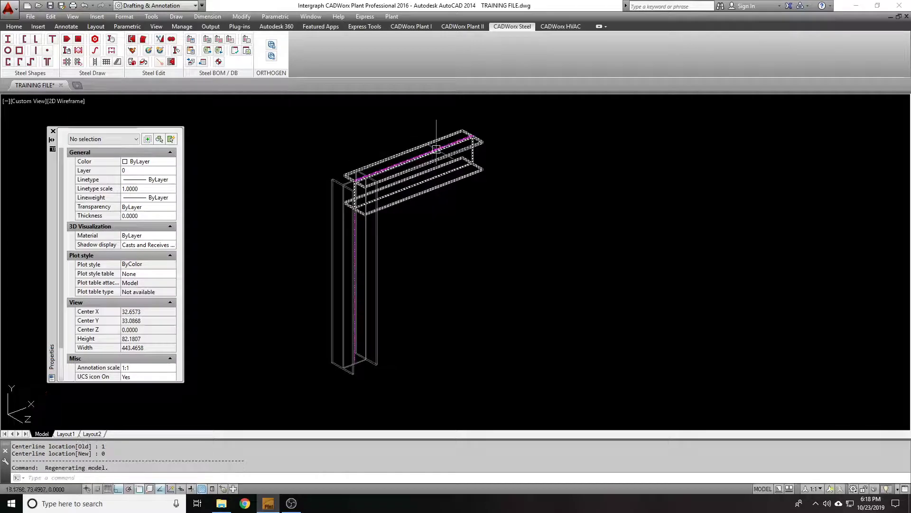
# - Move the horizontal beam straight down a short distance below the top of the column
pyautogui.write('m')
pyautogui.press('space')
pyautogui.click(453, 170)
pyautogui.press('space')
pyautogui.scroll(3, 452, 170)
pyautogui.click(490, 227)
pyautogui.click(490, 244)
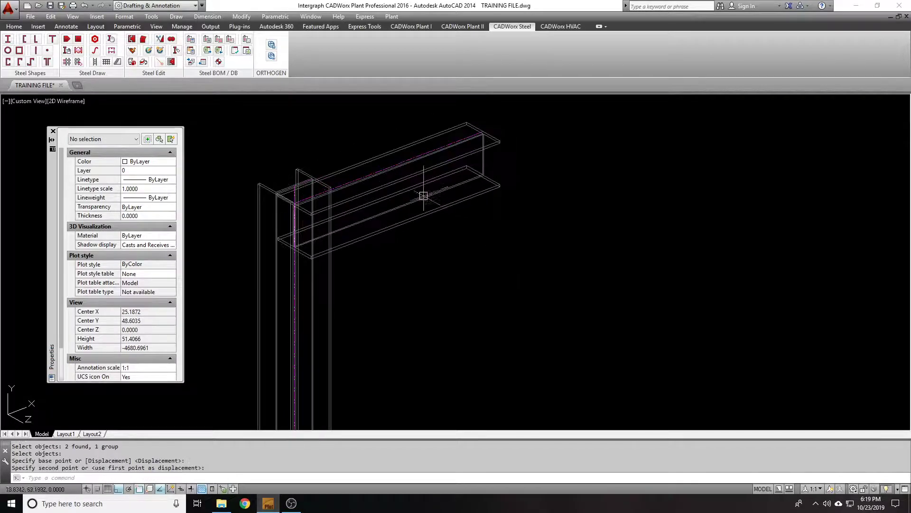
pyautogui.keyDown('shift'); pyautogui.moveTo(416, 241); pyautogui.dragTo(407, 220, button='middle'); pyautogui.keyUp('shift')
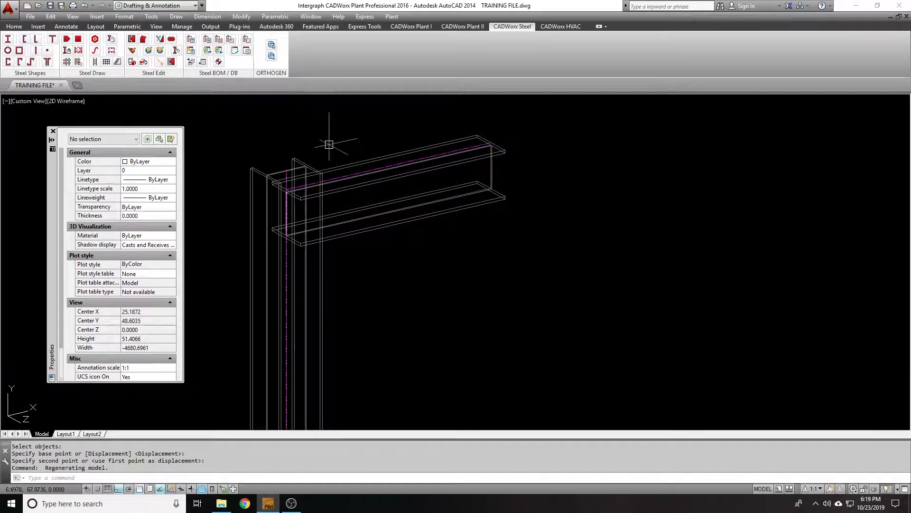
pyautogui.write('l')
pyautogui.press('space')
pyautogui.scroll(4, 300, 197)
pyautogui.click(313, 228)
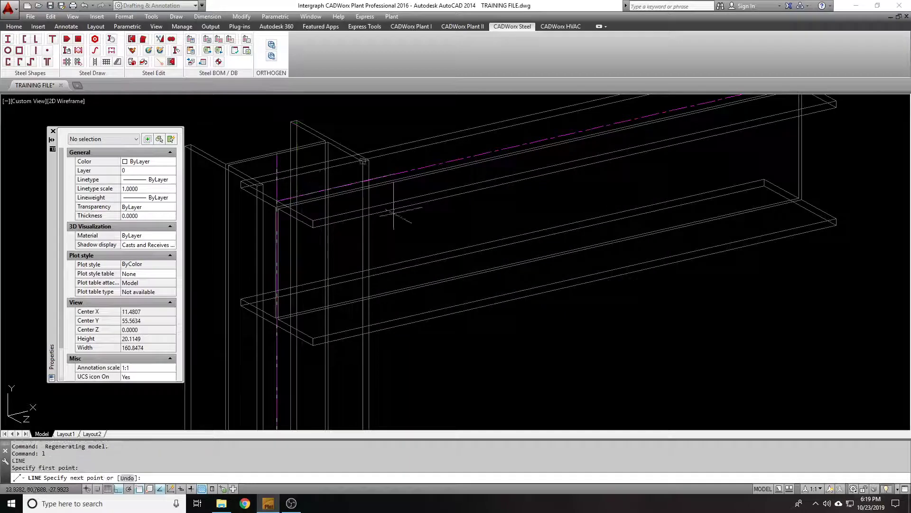
pyautogui.press('Escape')
pyautogui.press('Escape')
# - Restore the World UCS and draw a guide line at 315 degrees from the start of the horizontal beam's centerline
pyautogui.press('Return')
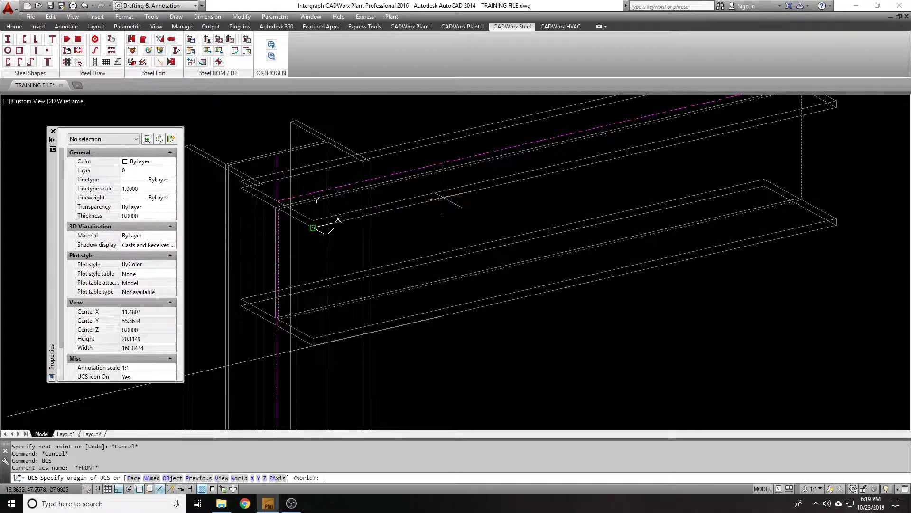
pyautogui.press('Return')
pyautogui.write('l')
pyautogui.press('Return')
pyautogui.click(303, 180)
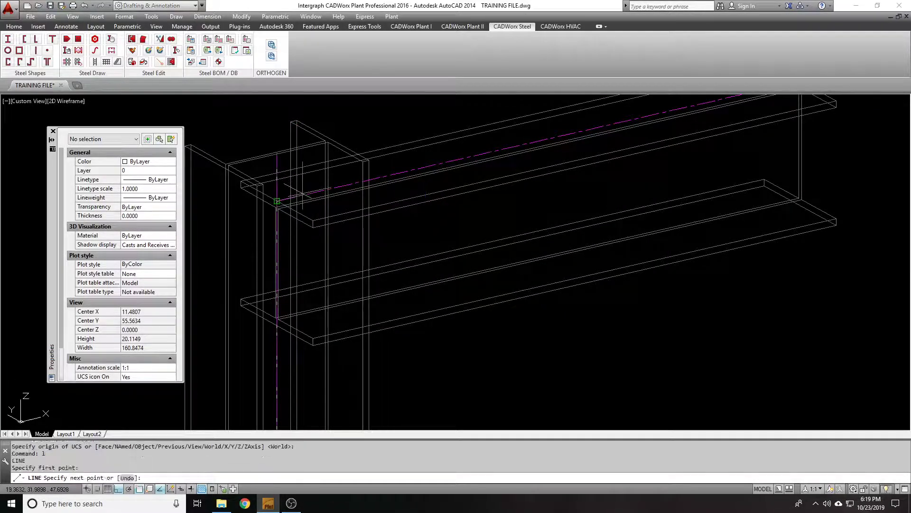
pyautogui.write('<315')
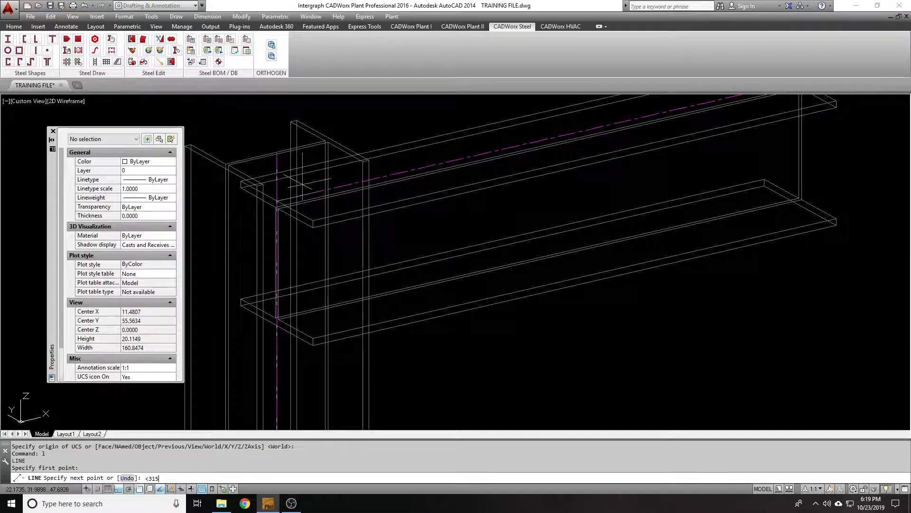
pyautogui.press('Return')
pyautogui.scroll(-3, 332, 195)
pyautogui.click(588, 252)
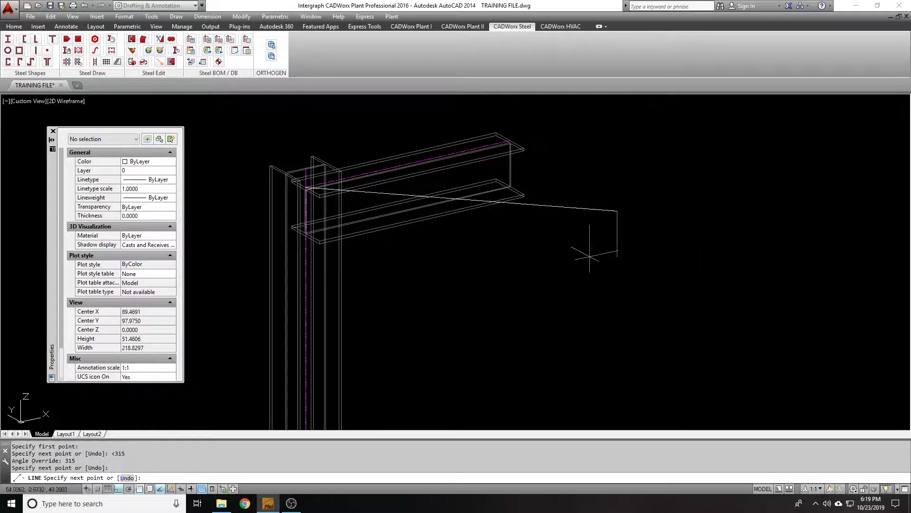
pyautogui.press('Return')
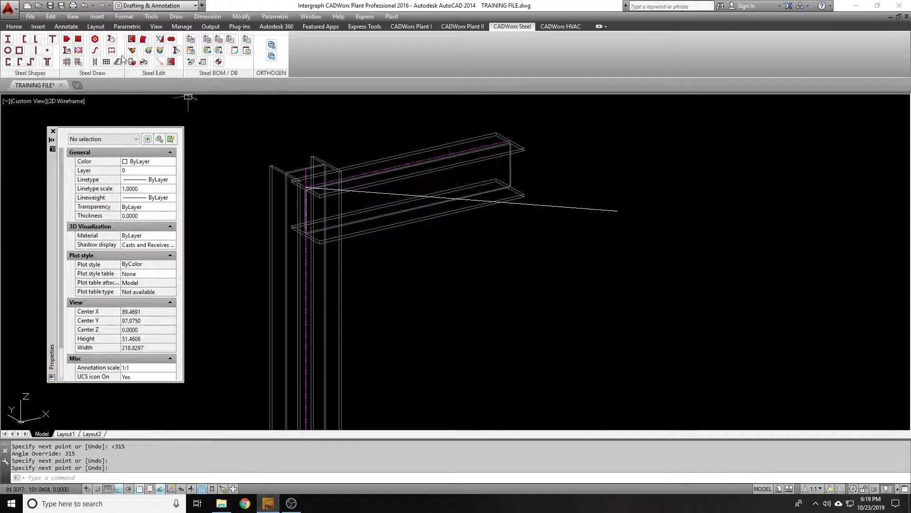
# - Draw an L4X4X3/8 angle on the guide line with the mid-height insertion point on its vertical leg, Center centerline location and 90-degree rotation
pyautogui.click(35, 42)
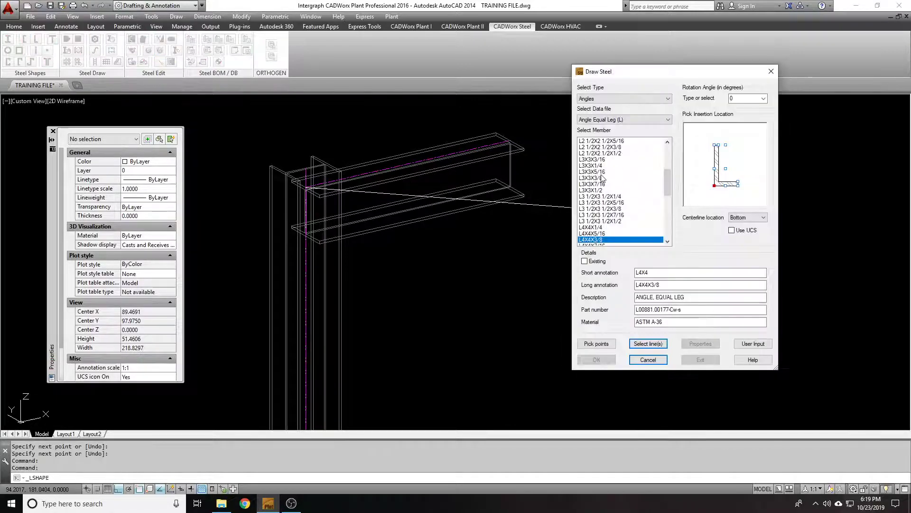
pyautogui.click(714, 169)
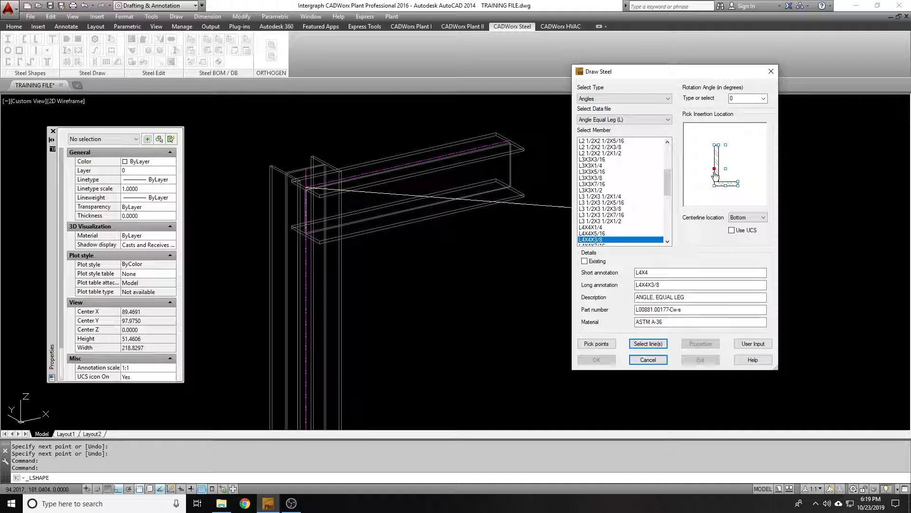
pyautogui.click(742, 232)
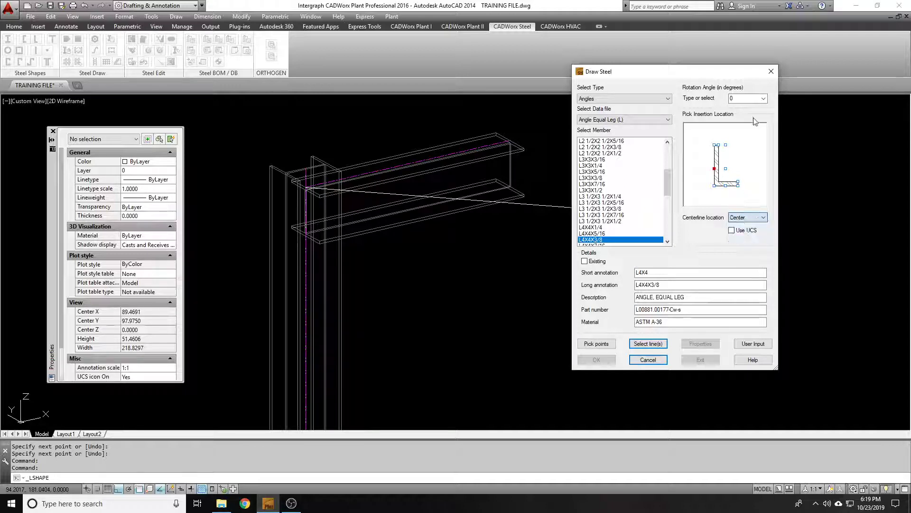
pyautogui.click(763, 99)
pyautogui.click(755, 114)
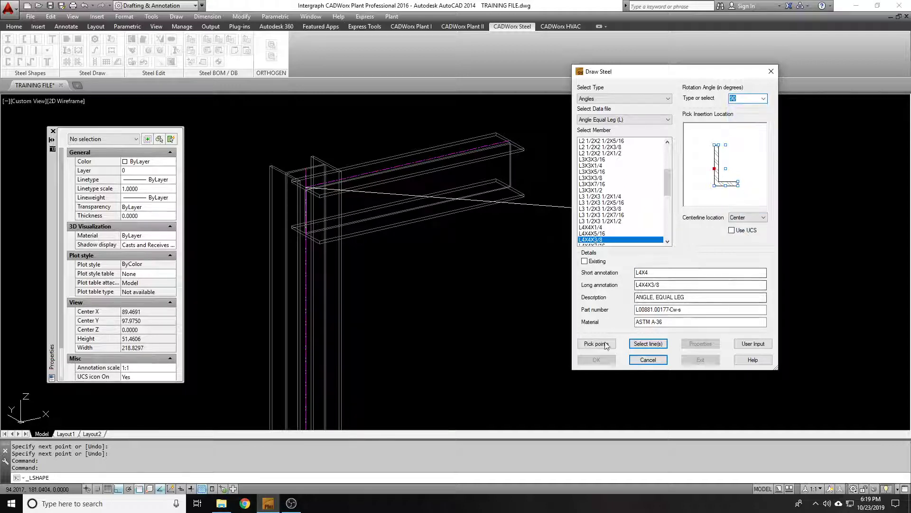
pyautogui.click(648, 343)
pyautogui.click(576, 209)
pyautogui.press('Return')
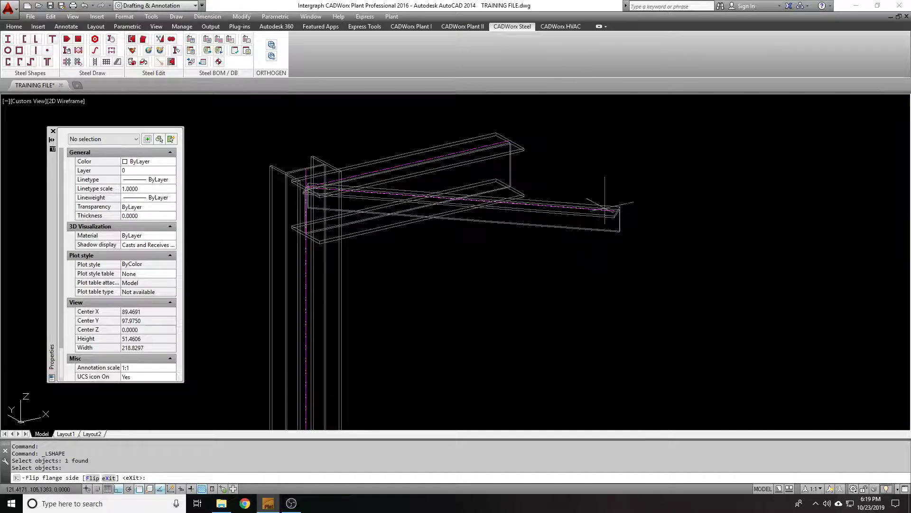
pyautogui.scroll(4, 603, 201)
pyautogui.press('Return')
# - Try a 180-degree rotation on the L4X4X3/8 angle and undo it
pyautogui.doubleClick(602, 200)
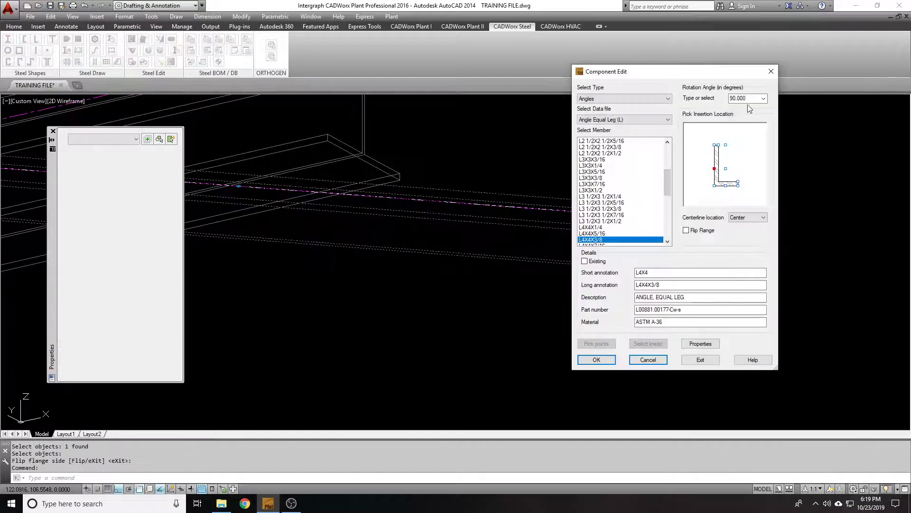
pyautogui.click(764, 98)
pyautogui.click(746, 120)
pyautogui.click(597, 360)
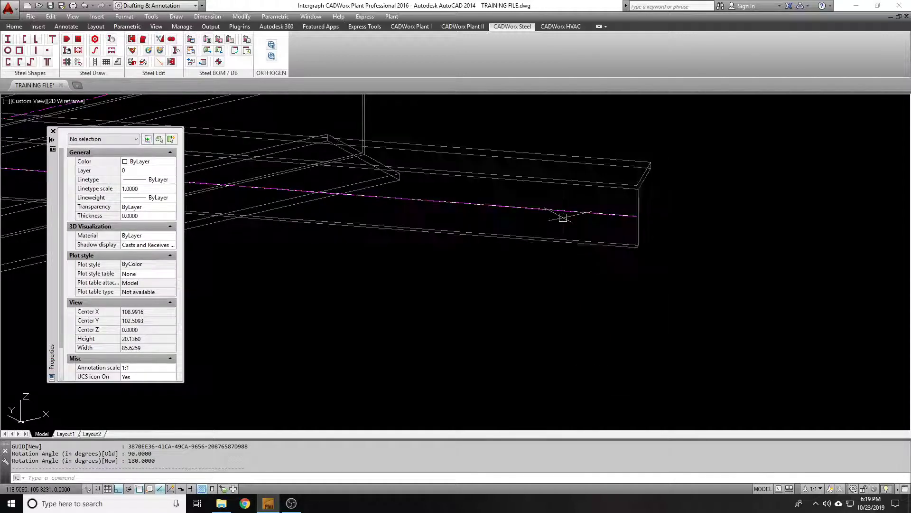
pyautogui.write('u')
pyautogui.press('Return')
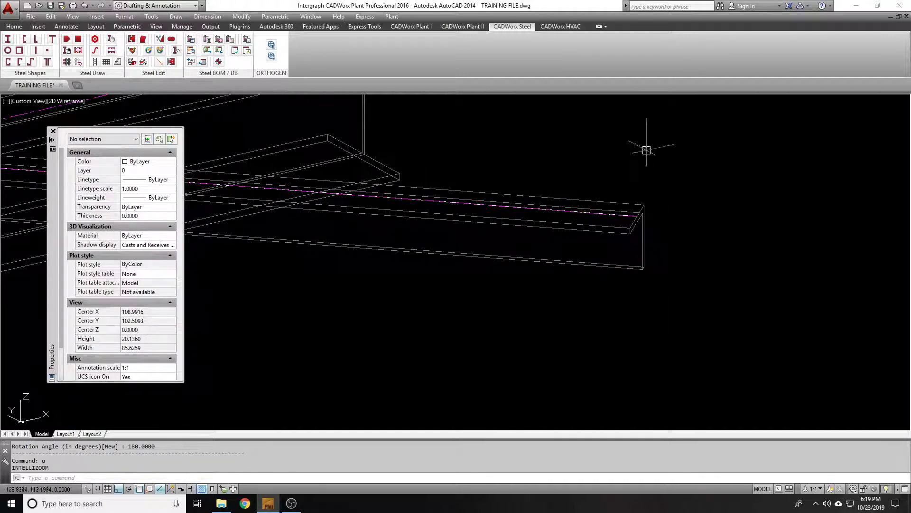
# - Inspect the L4X4X3/8 angle's free end and review its centerline location options without changing them
pyautogui.keyDown('shift'); pyautogui.moveTo(630, 219); pyautogui.dragTo(635, 218); pyautogui.keyUp('shift')
pyautogui.keyDown('shift'); pyautogui.moveTo(635, 218); pyautogui.dragTo(648, 269, button='middle'); pyautogui.keyUp('shift')
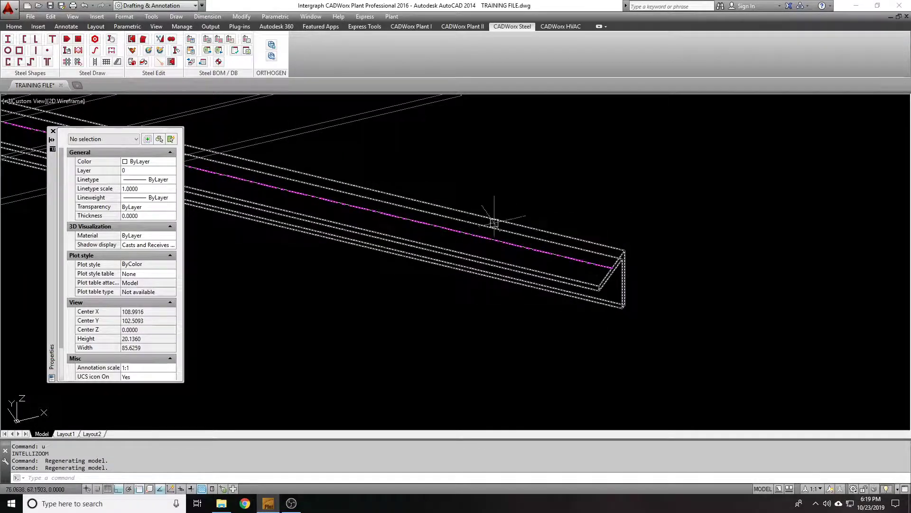
pyautogui.scroll(-4, 631, 259)
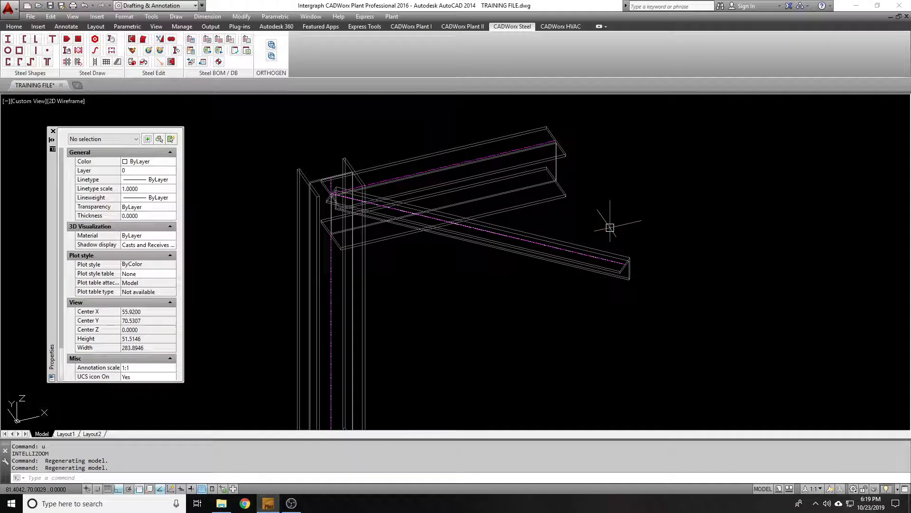
pyautogui.doubleClick(599, 252)
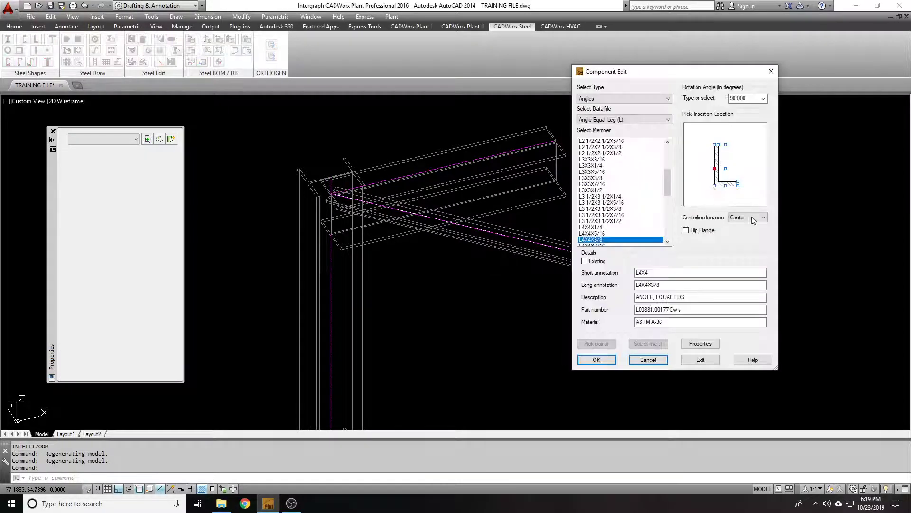
pyautogui.click(754, 220)
pyautogui.click(754, 216)
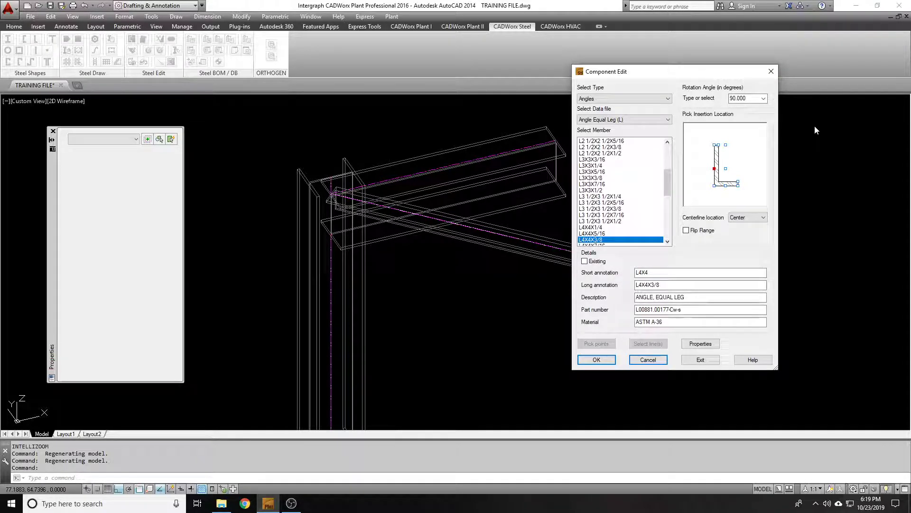
pyautogui.click(766, 70)
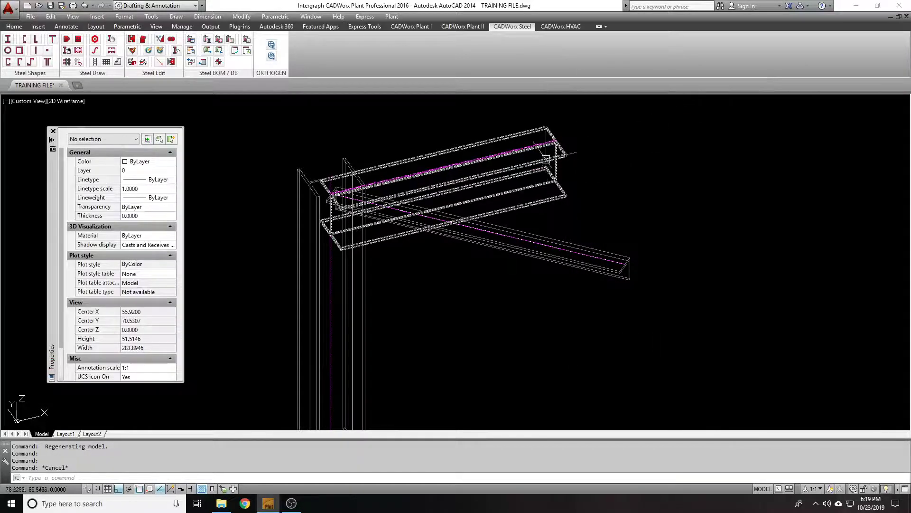
pyautogui.scroll(5, 612, 223)
pyautogui.doubleClick(612, 200)
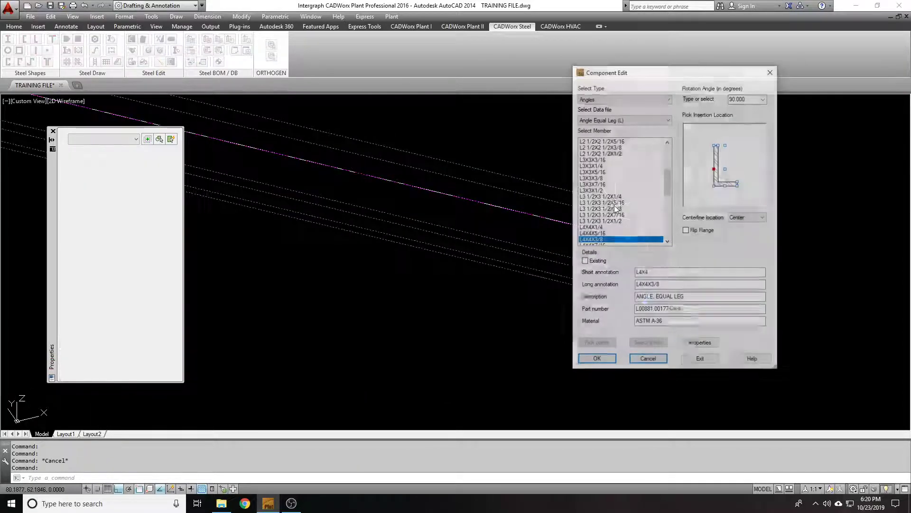
pyautogui.click(668, 119)
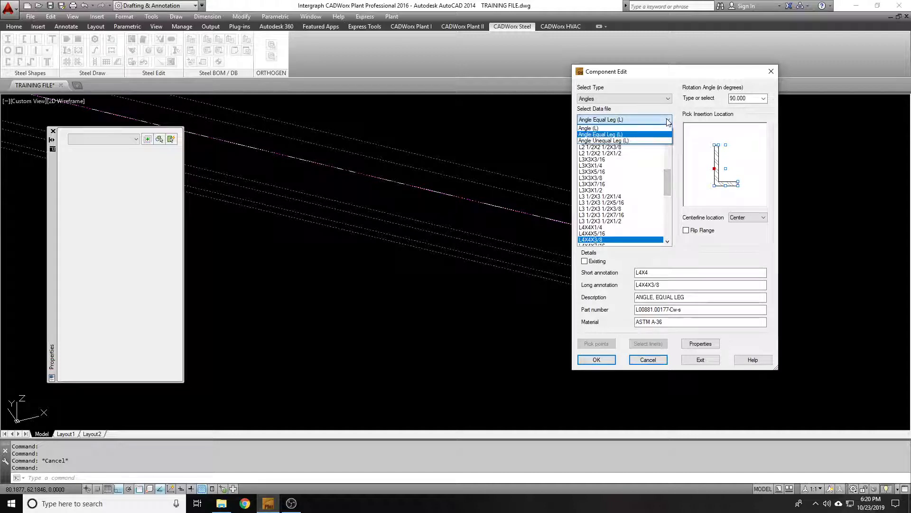
pyautogui.press('Escape')
pyautogui.press('Escape')
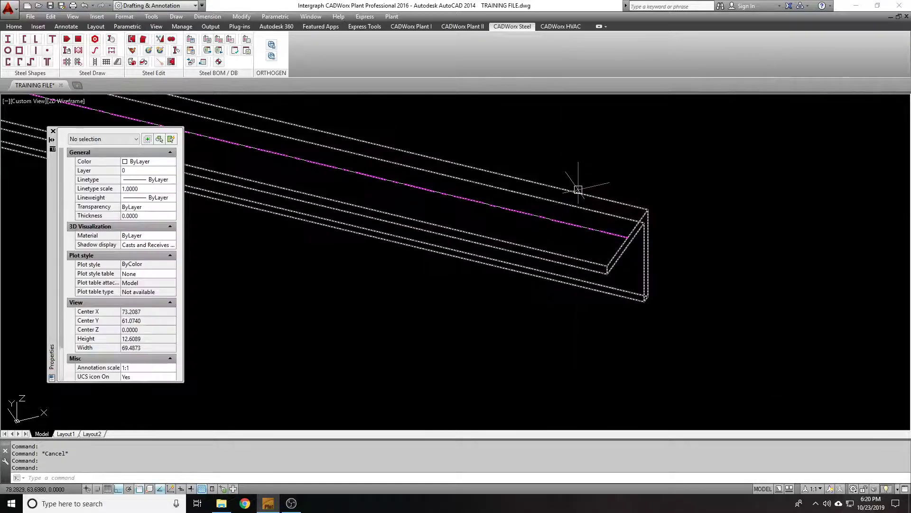
pyautogui.scroll(-2, 577, 190)
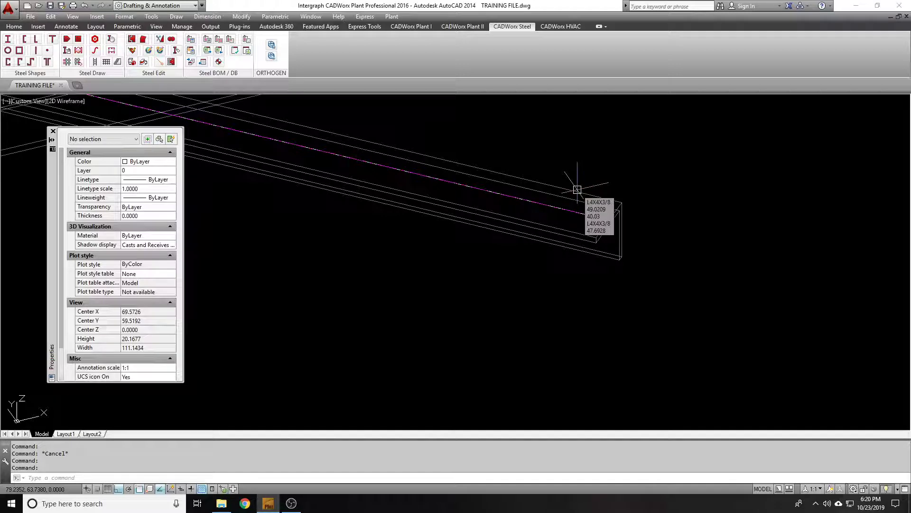
# - Change the L4X4X3/8 angle to an L6X3 1/2X3/8 member from the Angle Unequal Leg (L) data file
pyautogui.doubleClick(577, 190)
pyautogui.click(645, 119)
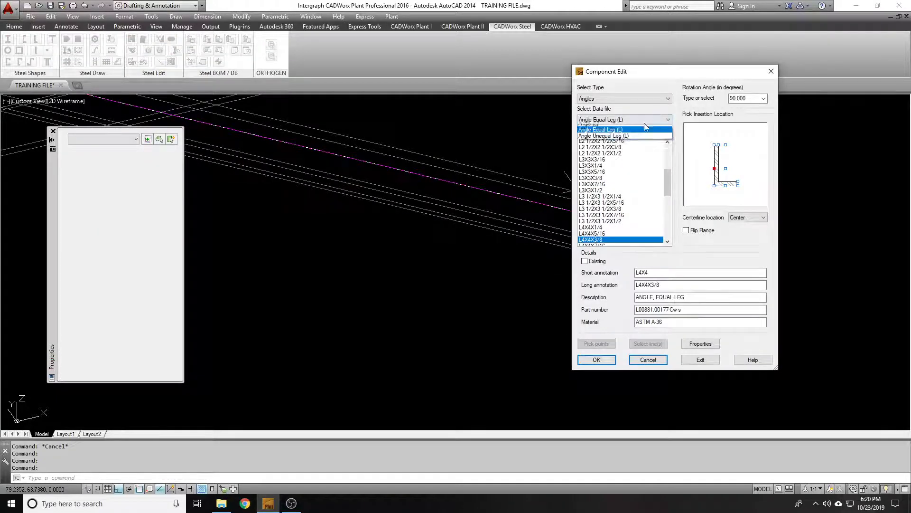
pyautogui.click(647, 133)
pyautogui.moveTo(670, 156); pyautogui.dragTo(676, 203)
pyautogui.click(603, 228)
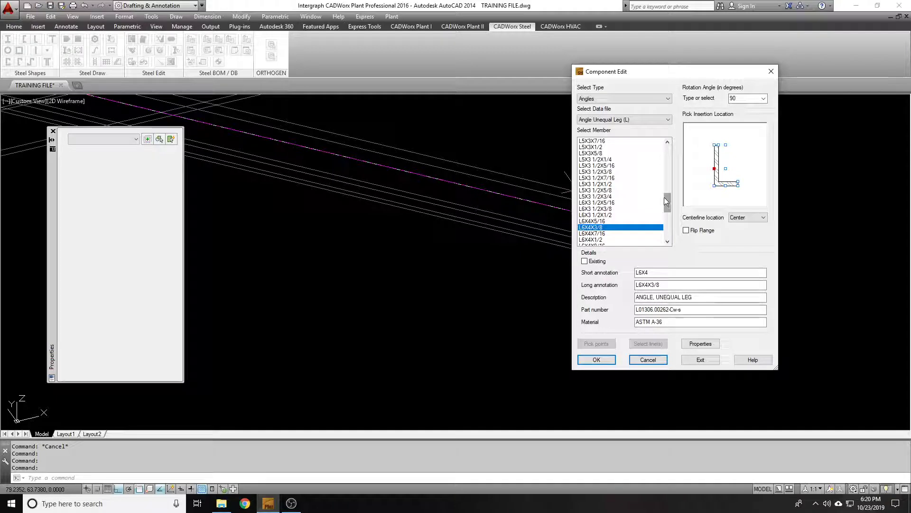
pyautogui.click(617, 196)
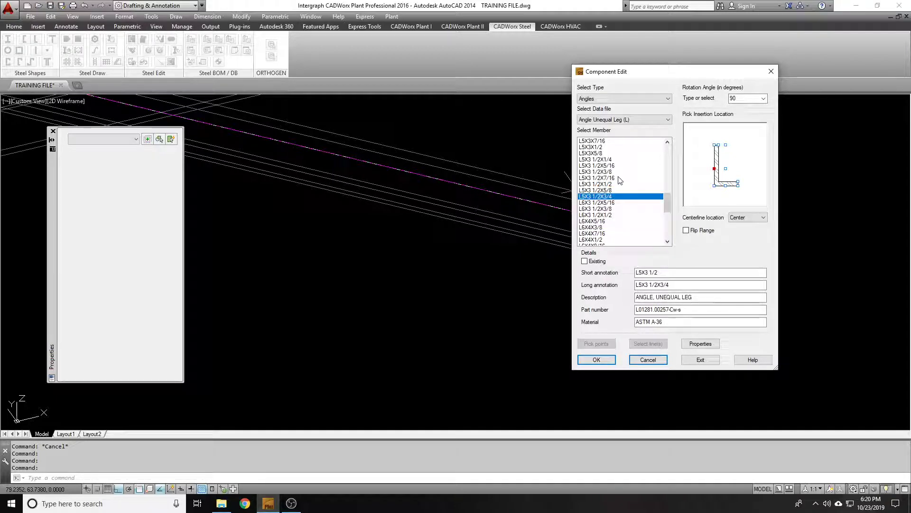
pyautogui.click(612, 203)
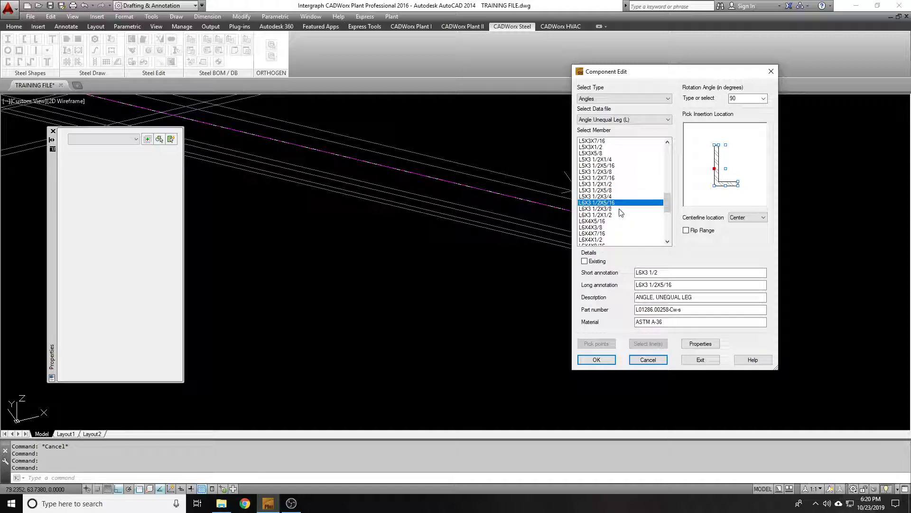
pyautogui.click(602, 209)
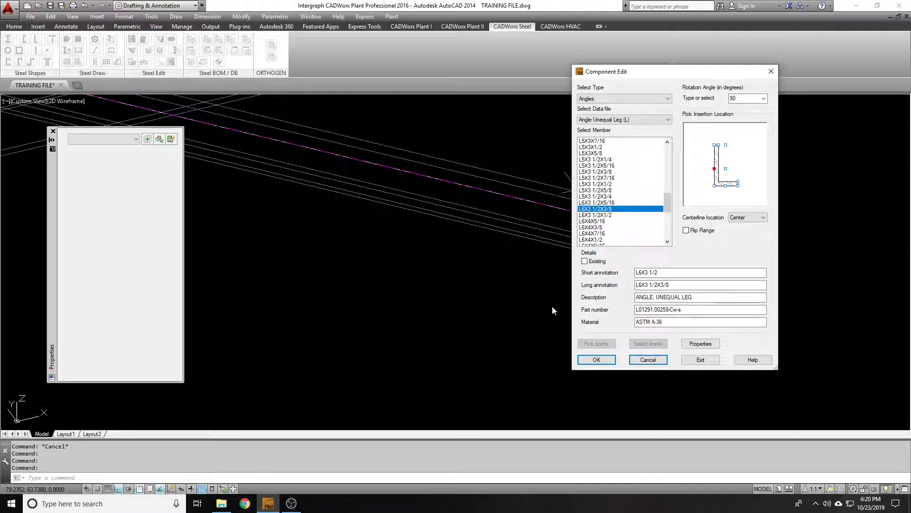
pyautogui.click(597, 359)
# - Set the rotation angle of the L6X3 1/2X3/8 unequal-leg angle to 270 degrees
pyautogui.keyDown('shift'); pyautogui.moveTo(608, 209); pyautogui.dragTo(608, 228, button='middle'); pyautogui.keyUp('shift')
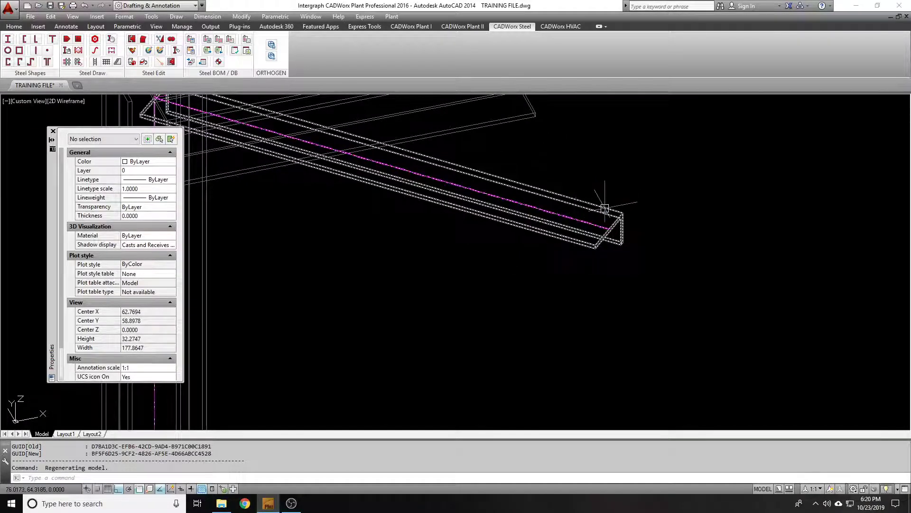
pyautogui.doubleClick(604, 208)
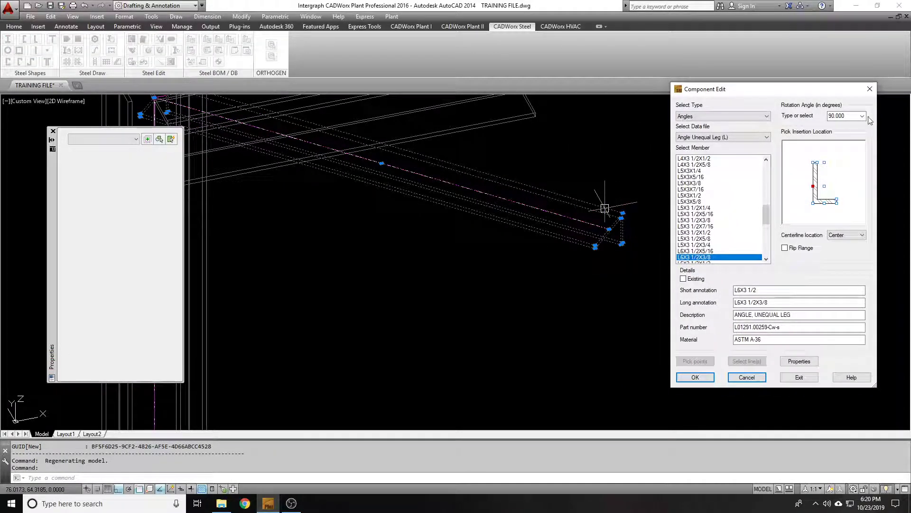
pyautogui.click(863, 116)
pyautogui.click(842, 144)
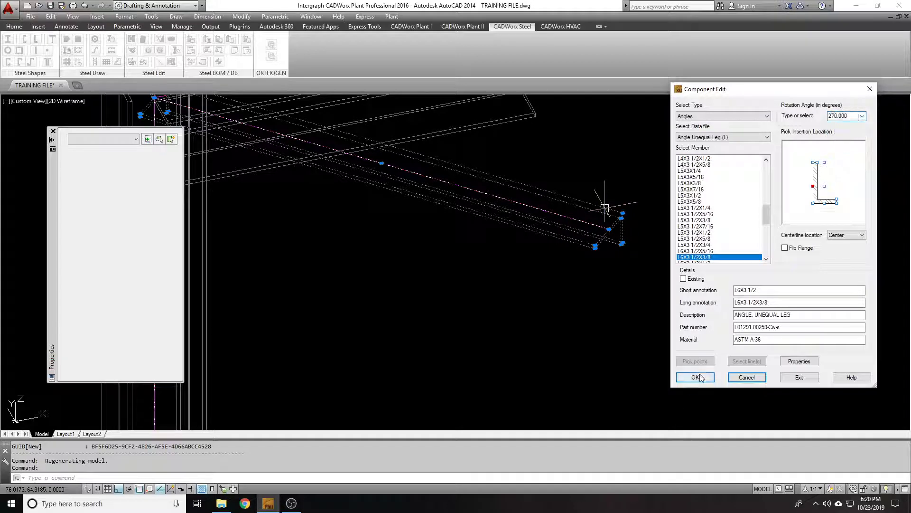
pyautogui.click(696, 377)
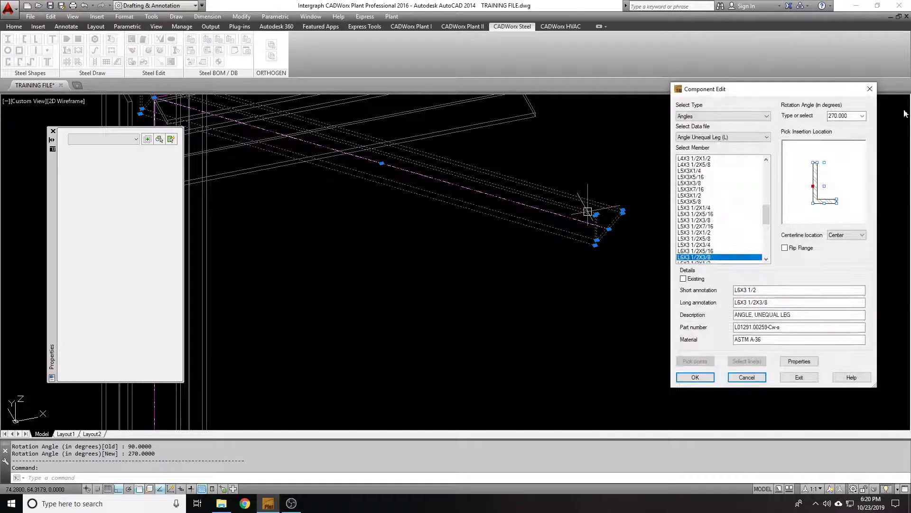
# - Set the rotation angle of the L6X3 1/2X3/8 unequal-leg angle to 180 degrees
pyautogui.click(862, 116)
pyautogui.click(841, 137)
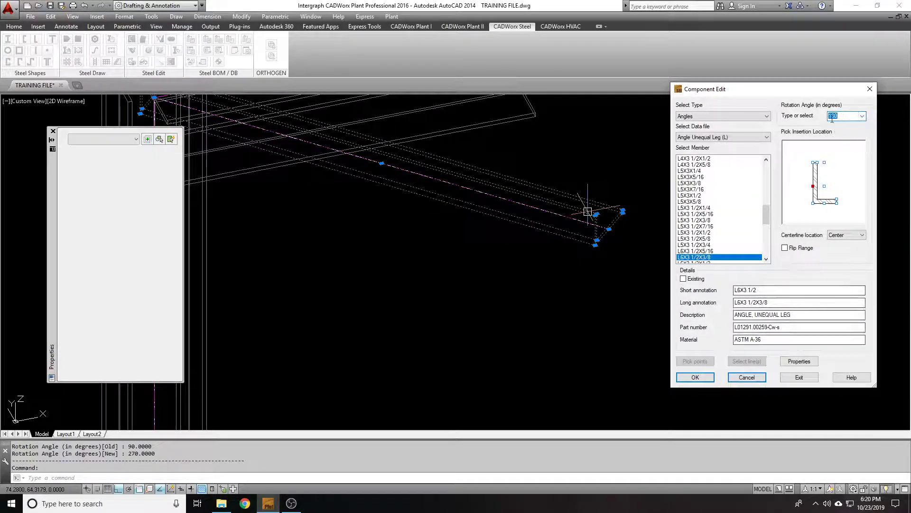
pyautogui.click(695, 378)
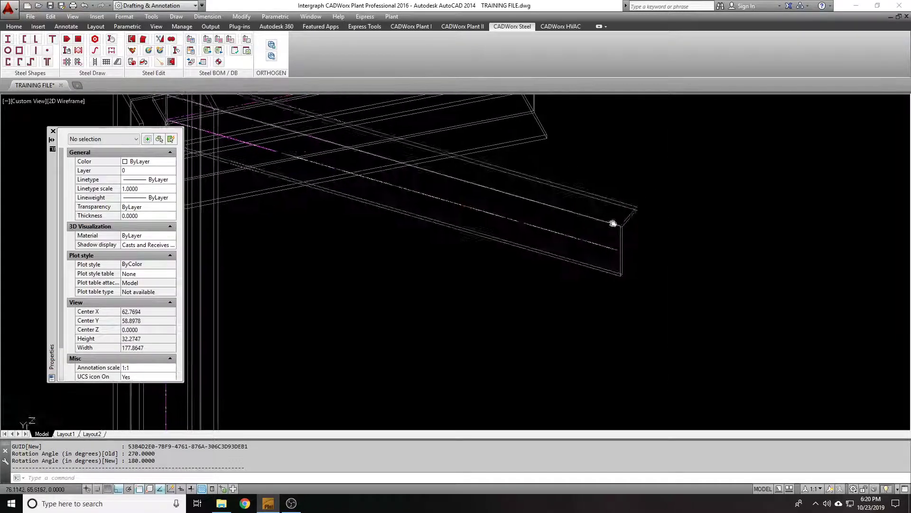
# - Set the rotation angle of the L6X3 1/2X3/8 unequal-leg angle to 90 degrees and turn on its flange flip
pyautogui.moveTo(550, 216); pyautogui.dragTo(611, 271, button='middle')
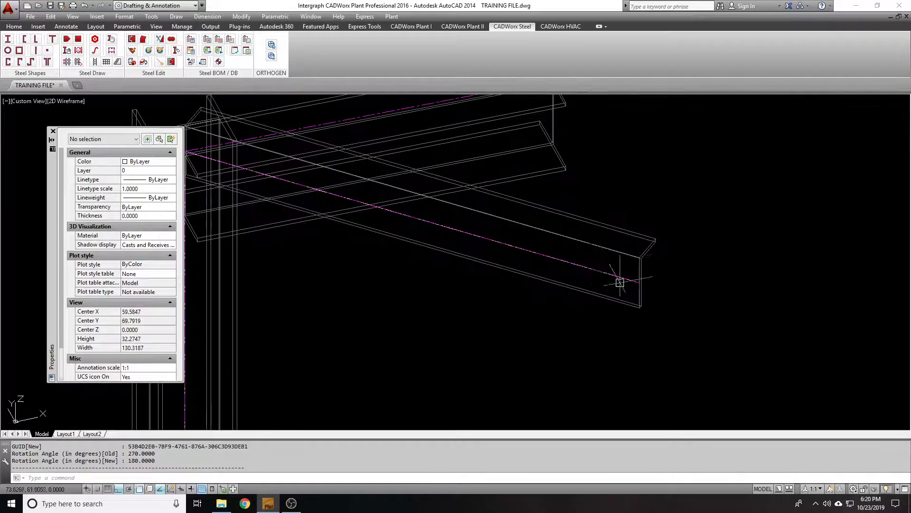
pyautogui.doubleClick(628, 255)
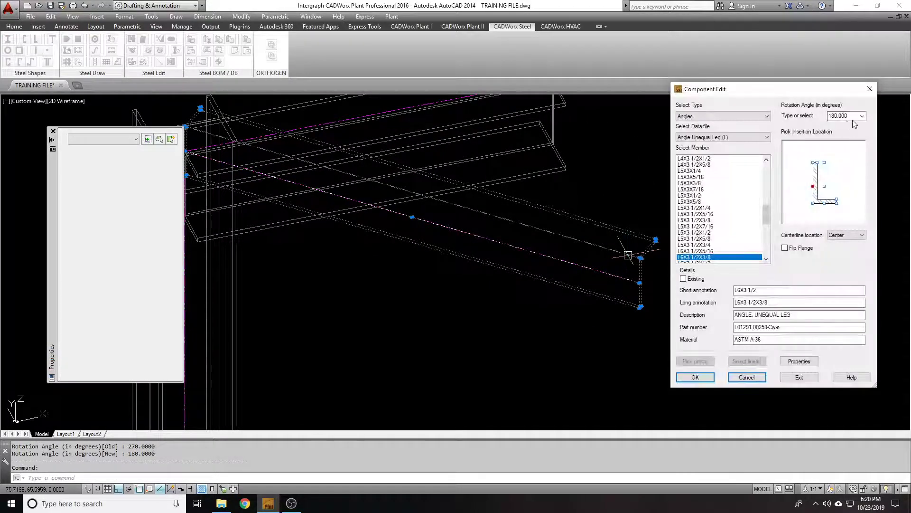
pyautogui.click(862, 117)
pyautogui.click(849, 131)
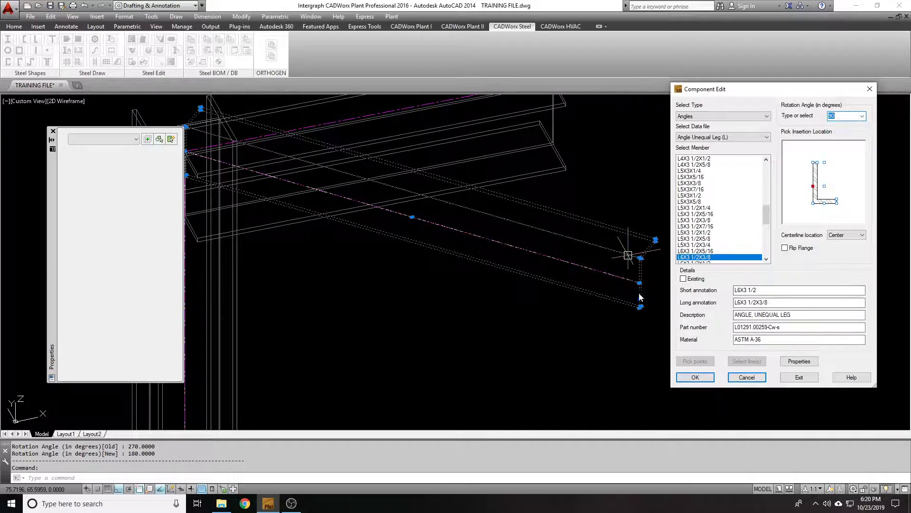
pyautogui.click(696, 377)
pyautogui.doubleClick(606, 255)
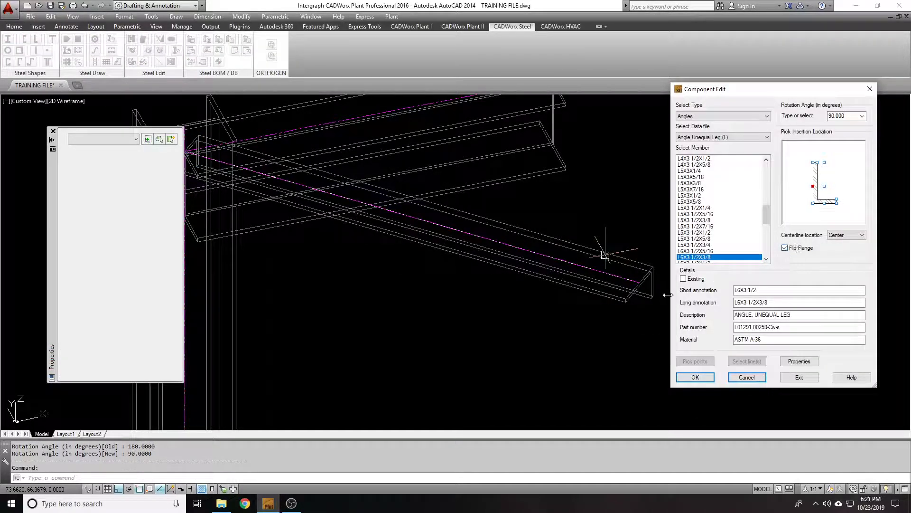
pyautogui.click(696, 378)
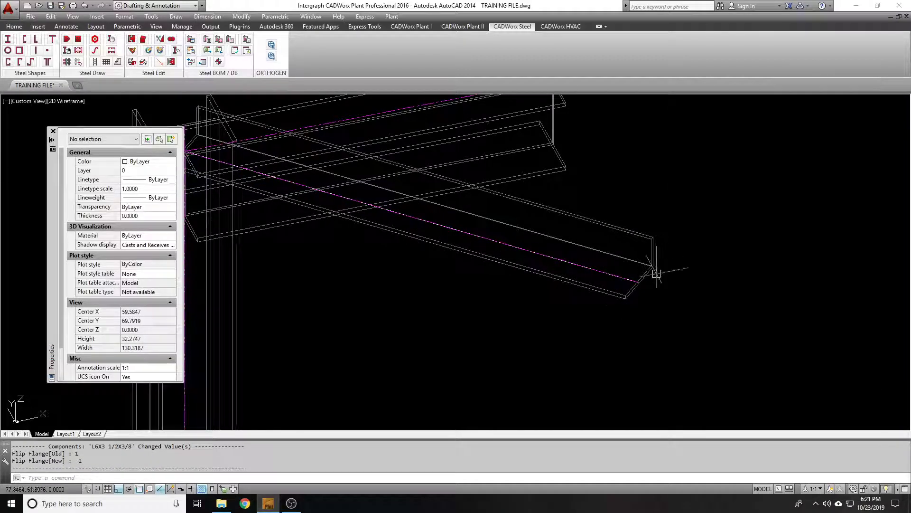
# - Rotate the flange-flipped L6X3 1/2X3/8 angle to 270 degrees
pyautogui.doubleClick(635, 232)
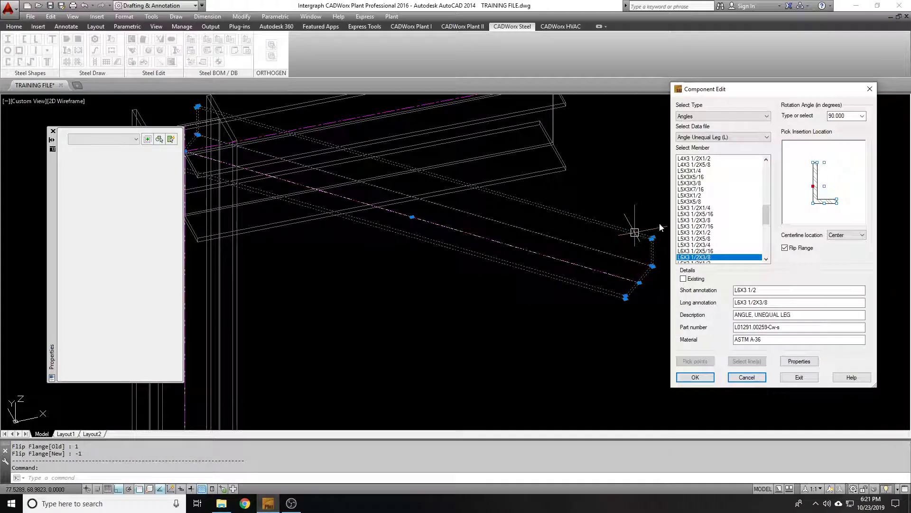
pyautogui.click(861, 116)
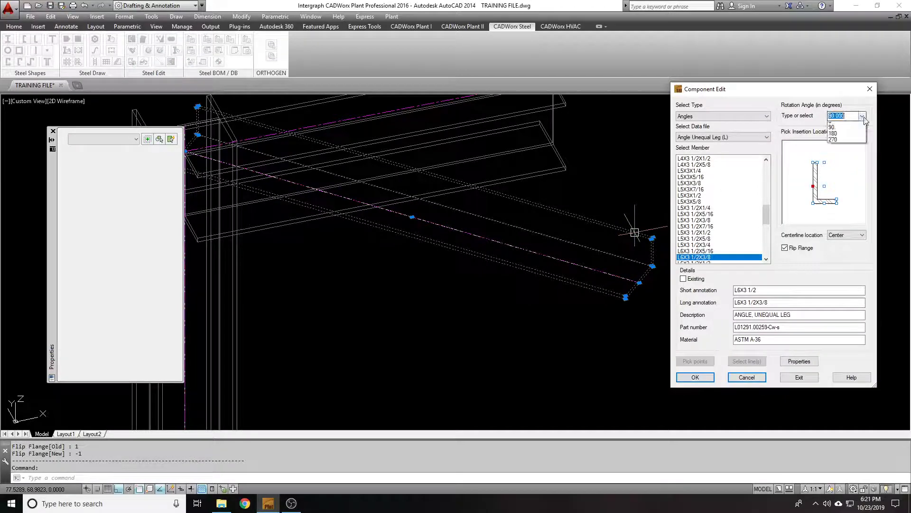
pyautogui.click(836, 141)
pyautogui.click(694, 377)
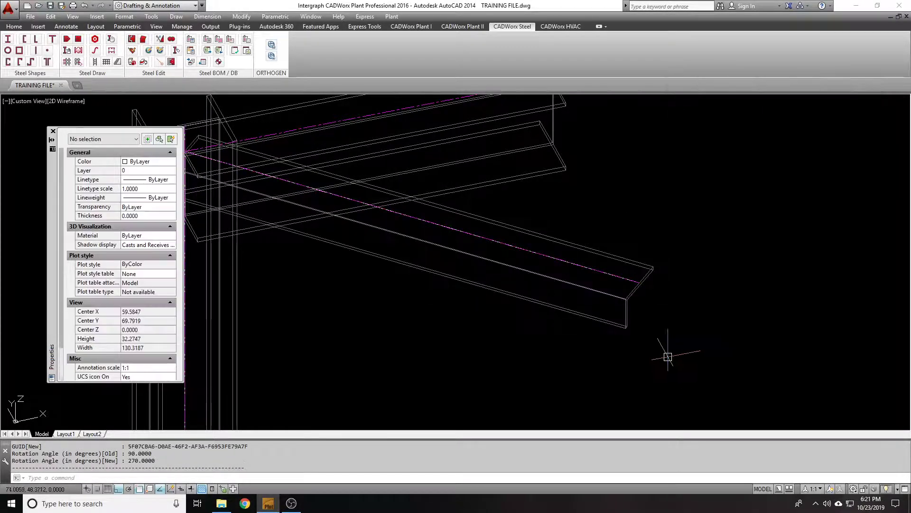
# - Turn the flange flip of the L6X3 1/2X3/8 angle off, apply it, and turn it back on
pyautogui.doubleClick(599, 293)
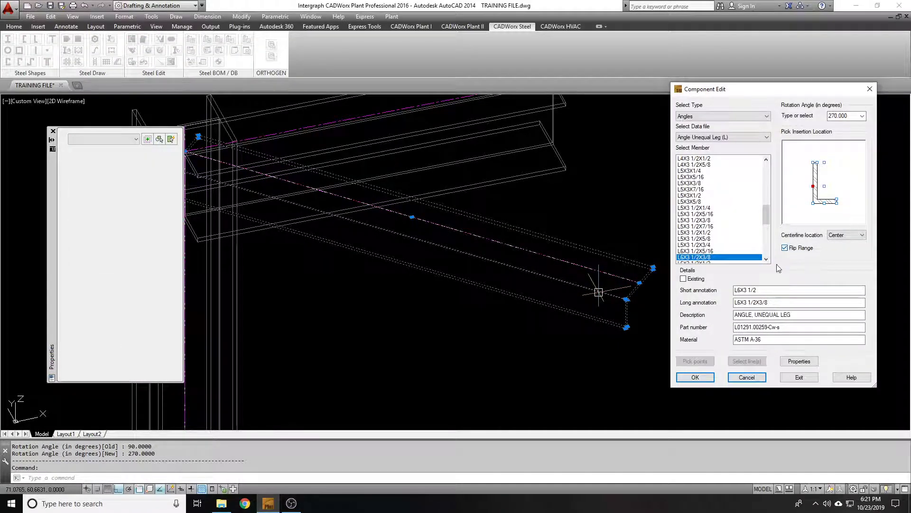
pyautogui.click(784, 247)
pyautogui.click(695, 377)
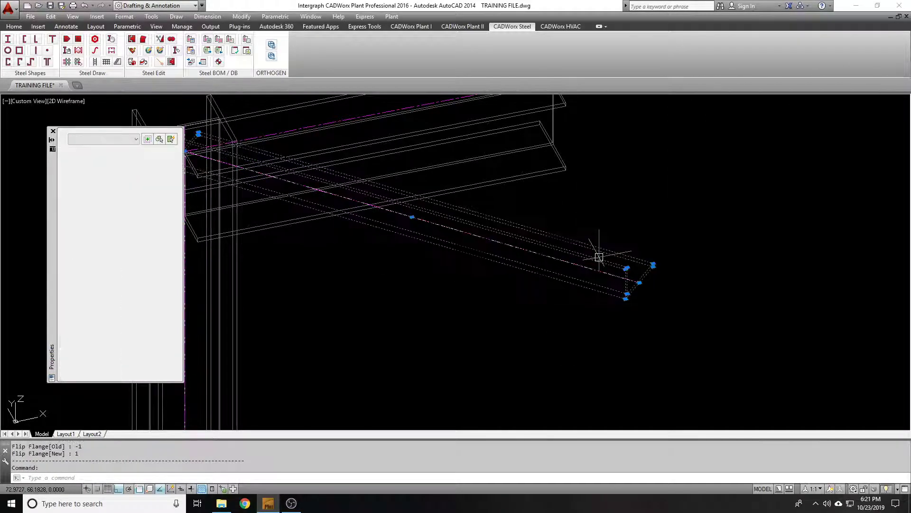
pyautogui.doubleClick(599, 257)
pyautogui.click(800, 251)
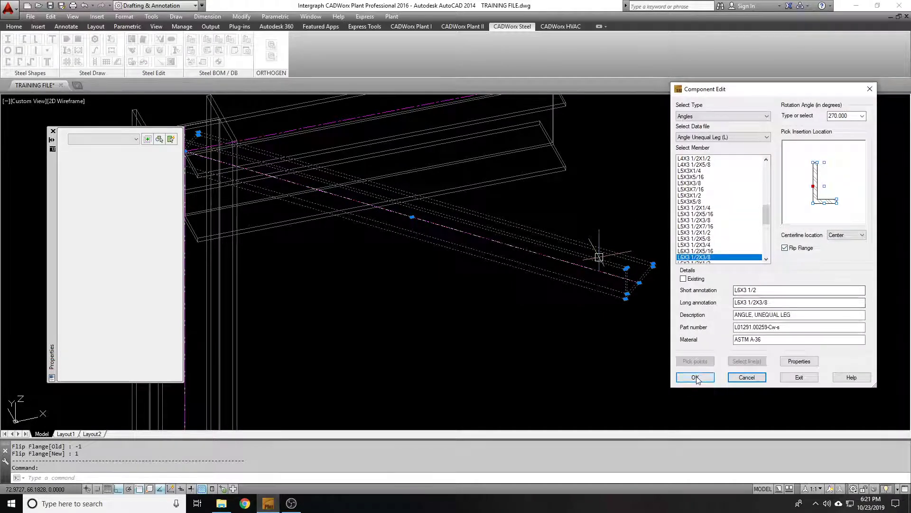
pyautogui.click(694, 377)
# - Set the rotation angle of the L6X3 1/2X3/8 unequal-leg angle to 0 degrees
pyautogui.doubleClick(609, 293)
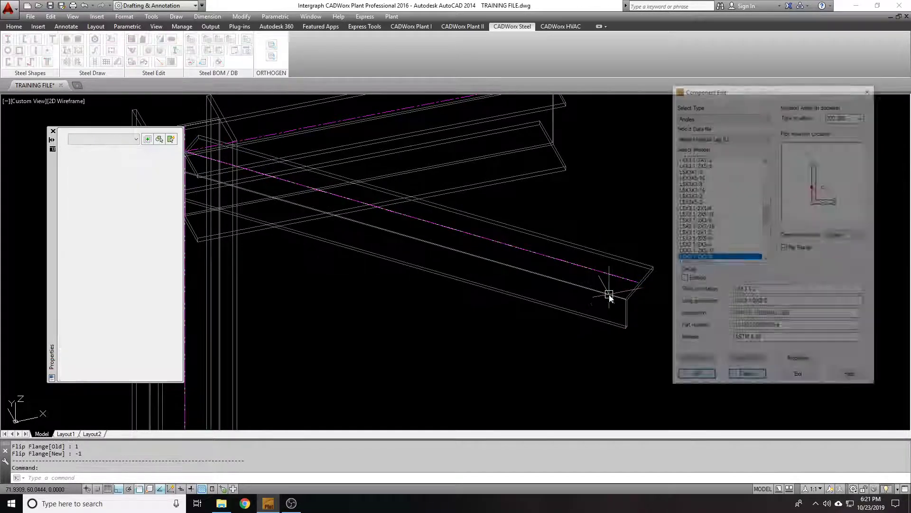
pyautogui.click(862, 116)
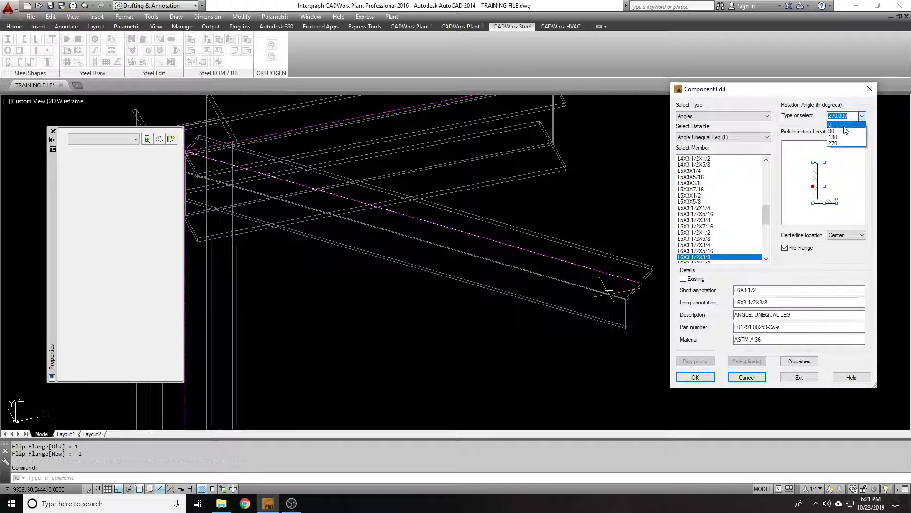
pyautogui.click(841, 122)
pyautogui.click(695, 377)
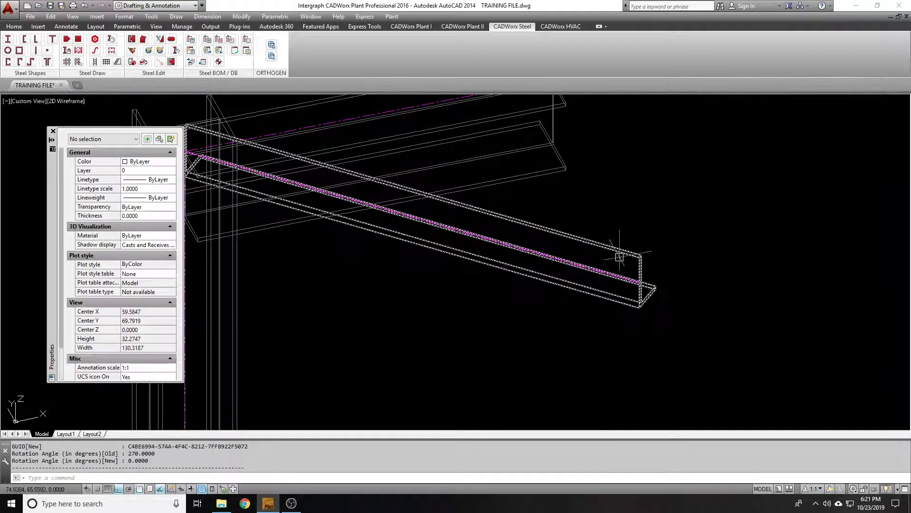
# - Set the L6X3 1/2X3/8 angle's rotation to 90 degrees and turn off its flange flip
pyautogui.click(618, 244)
pyautogui.doubleClick(618, 244)
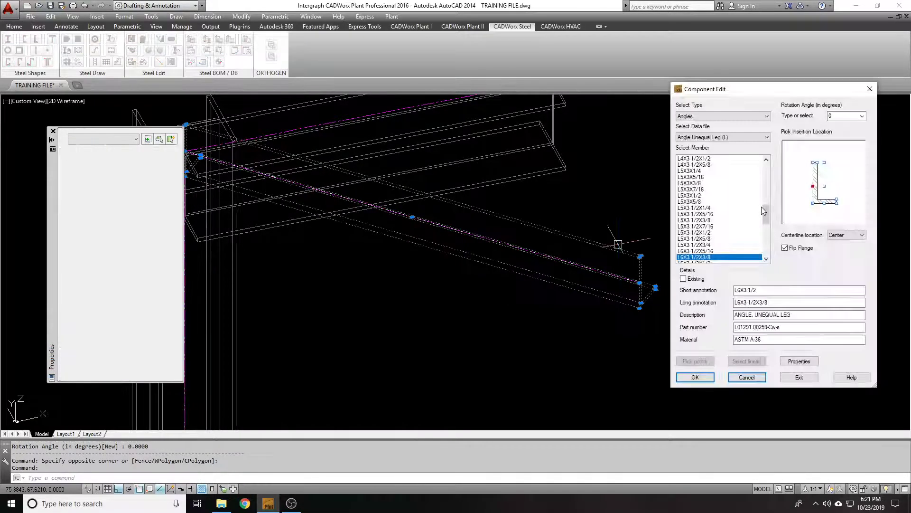
pyautogui.click(785, 248)
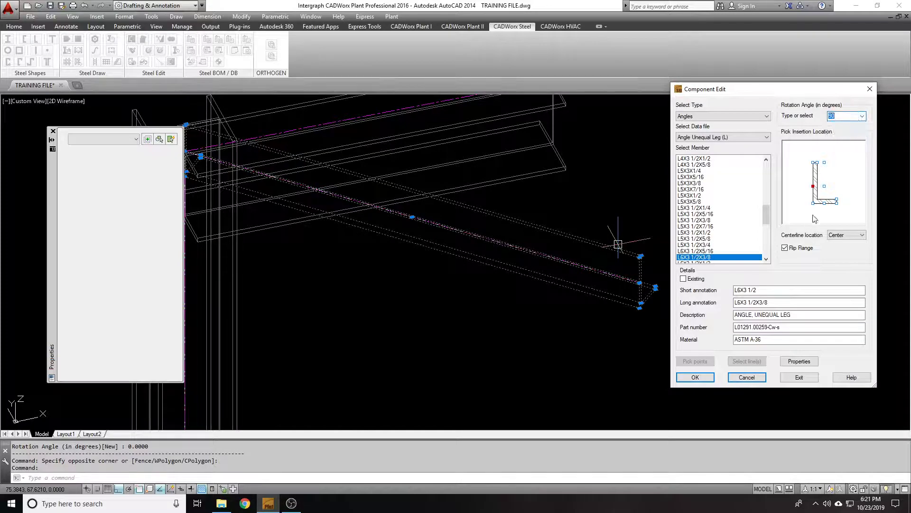
pyautogui.click(695, 377)
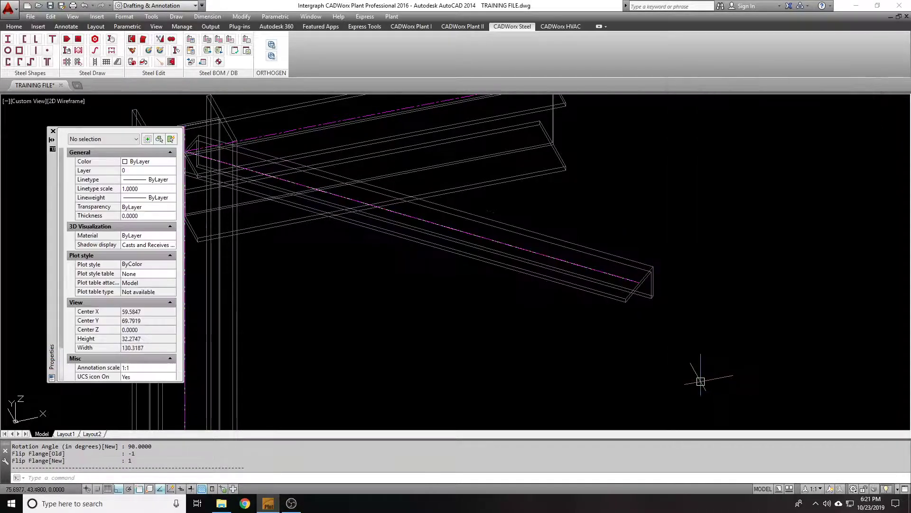
# - Examine the leg orientation at the free end of the L6X3 1/2X3/8 angle and its relation to the column
pyautogui.doubleClick(627, 279)
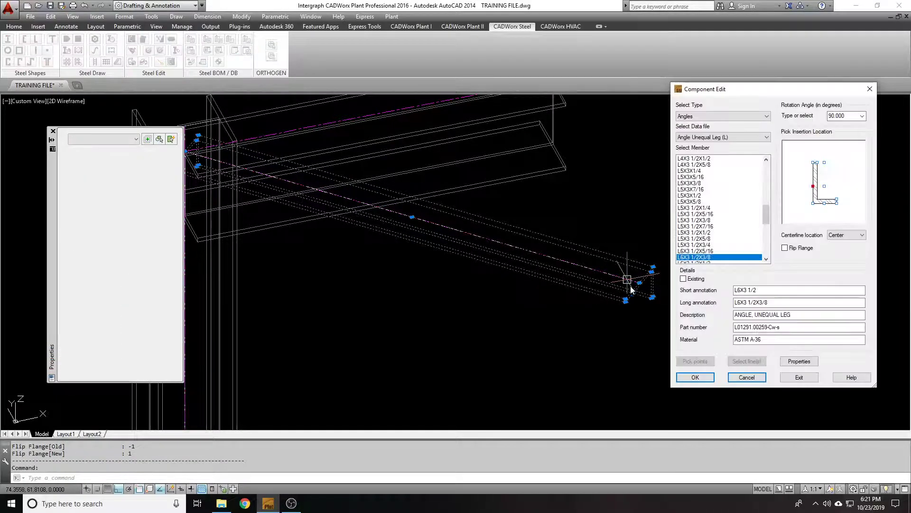
pyautogui.press('Escape')
pyautogui.scroll(3, 639, 256)
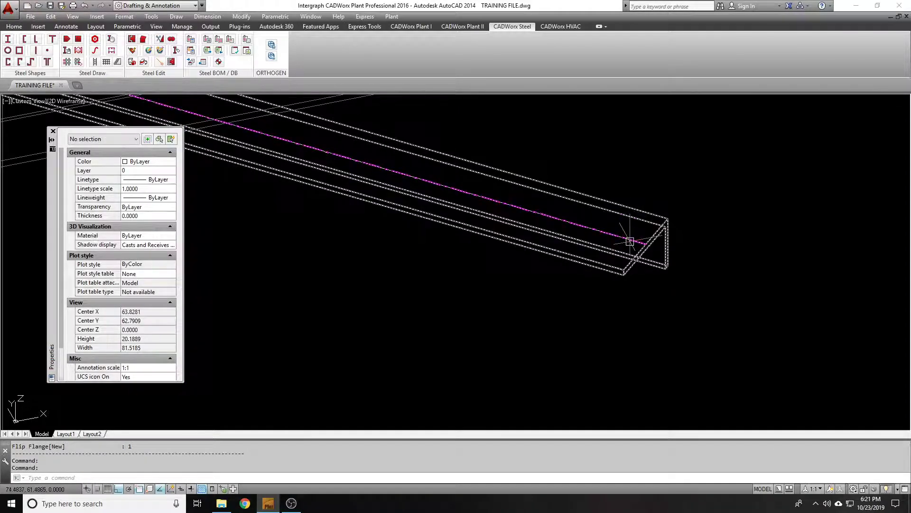
pyautogui.moveTo(630, 241)
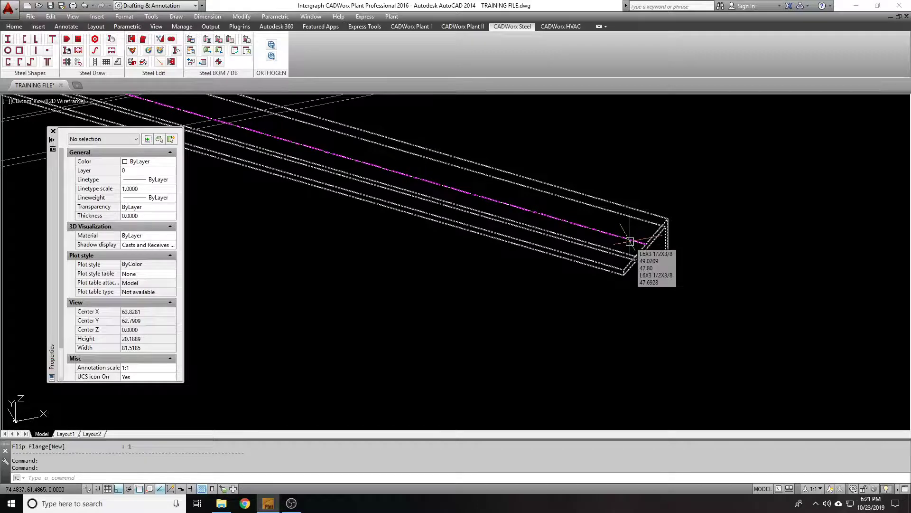
pyautogui.scroll(-5, 724, 167)
pyautogui.scroll(4, 665, 197)
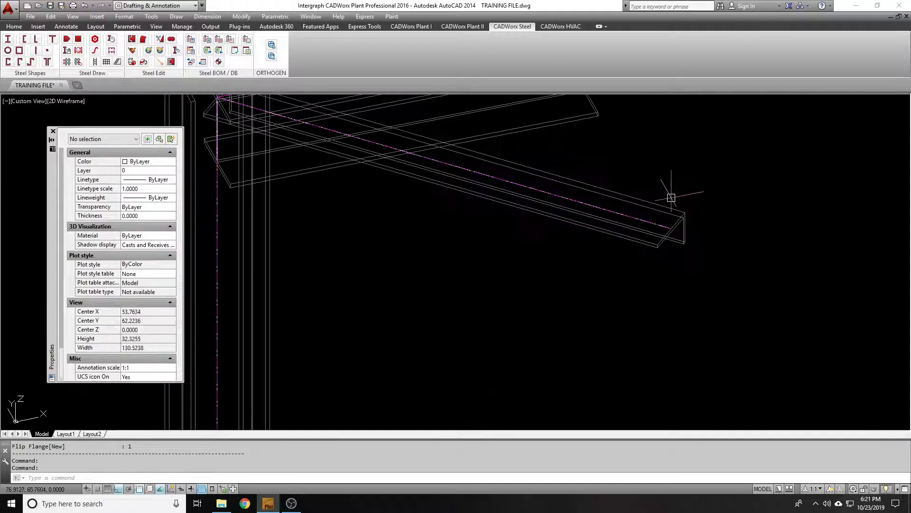
pyautogui.moveTo(672, 216)
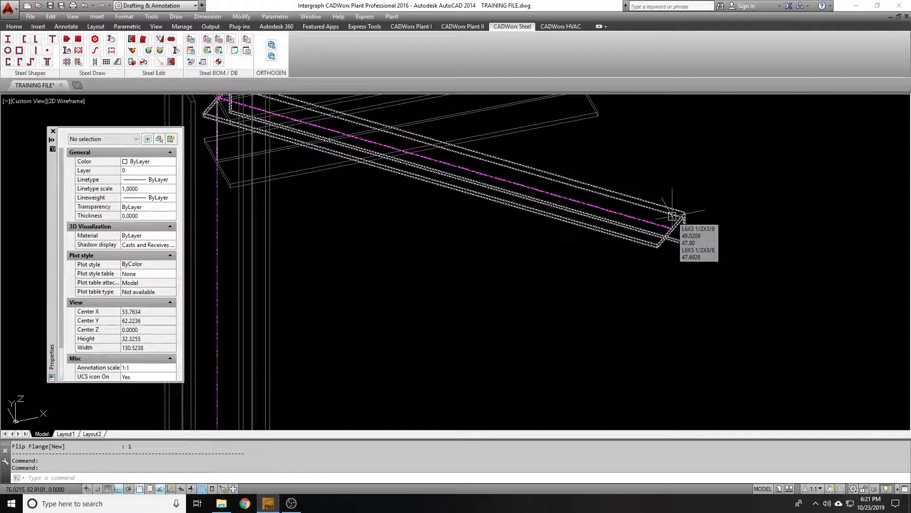
pyautogui.scroll(-4, 672, 217)
pyautogui.scroll(2, 608, 260)
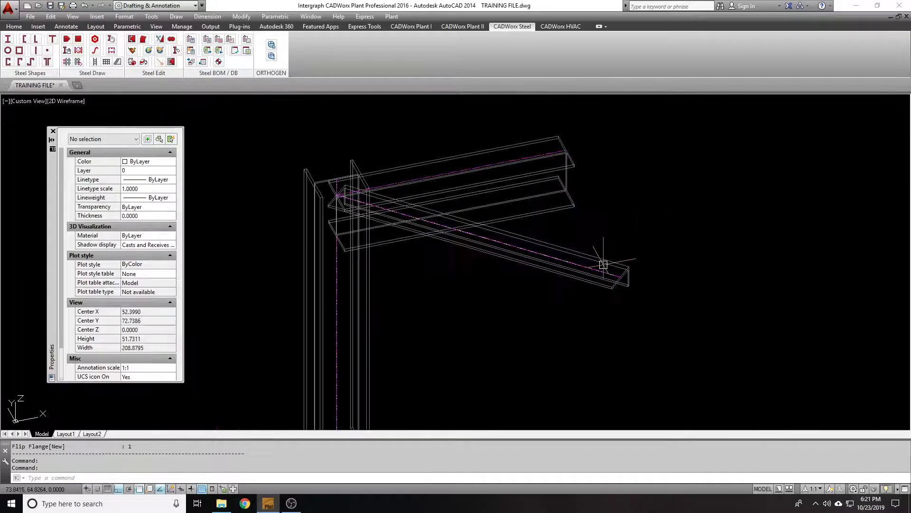
pyautogui.moveTo(607, 260)
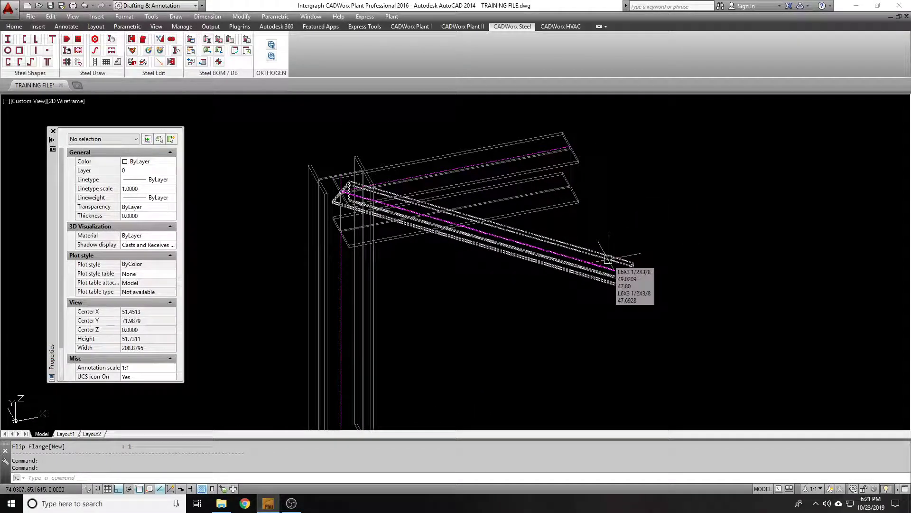
pyautogui.scroll(3, 639, 280)
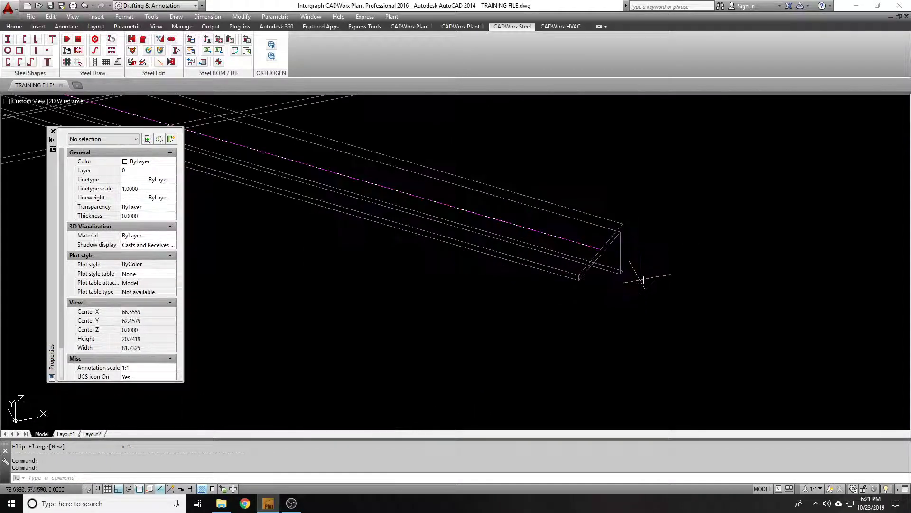
pyautogui.scroll(-2, 643, 265)
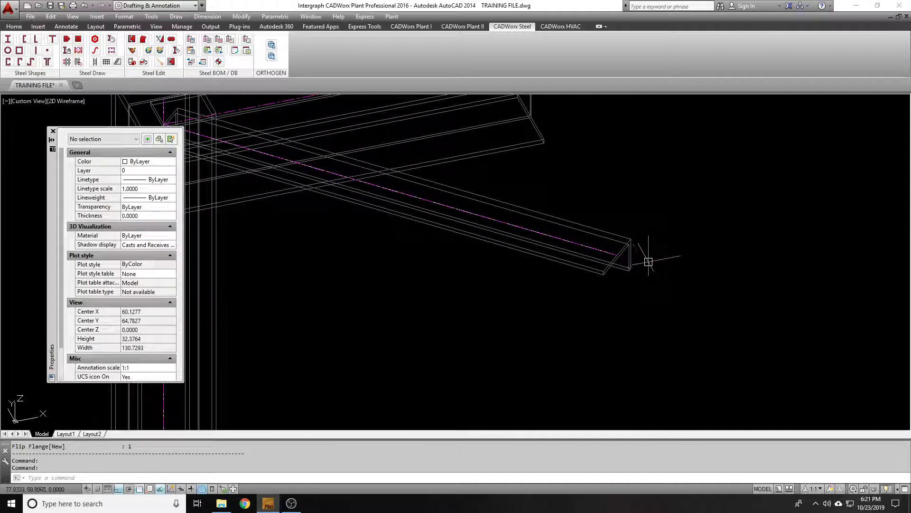
# - Review the member sizes in the Angle Unequal Leg (L) data file without changing the L6X3 1/2X3/8 angle
pyautogui.click(587, 230)
pyautogui.doubleClick(587, 231)
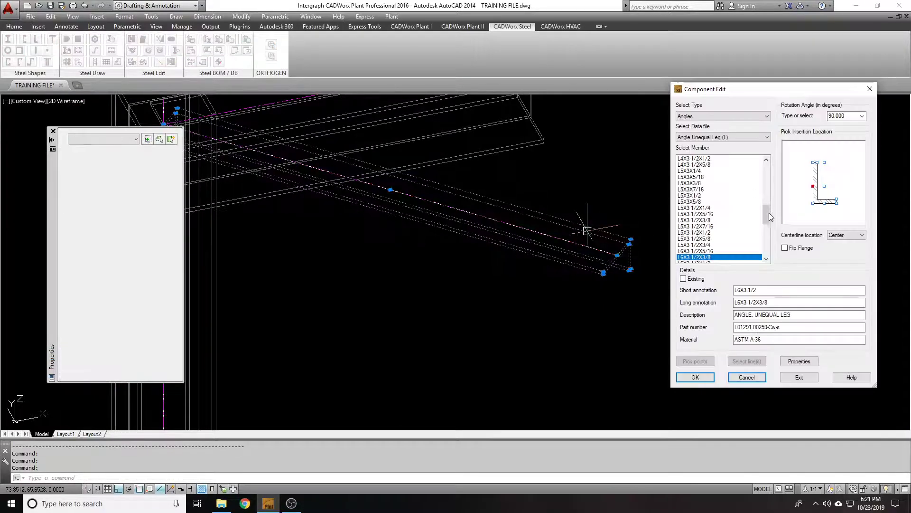
pyautogui.moveTo(769, 216); pyautogui.dragTo(766, 194)
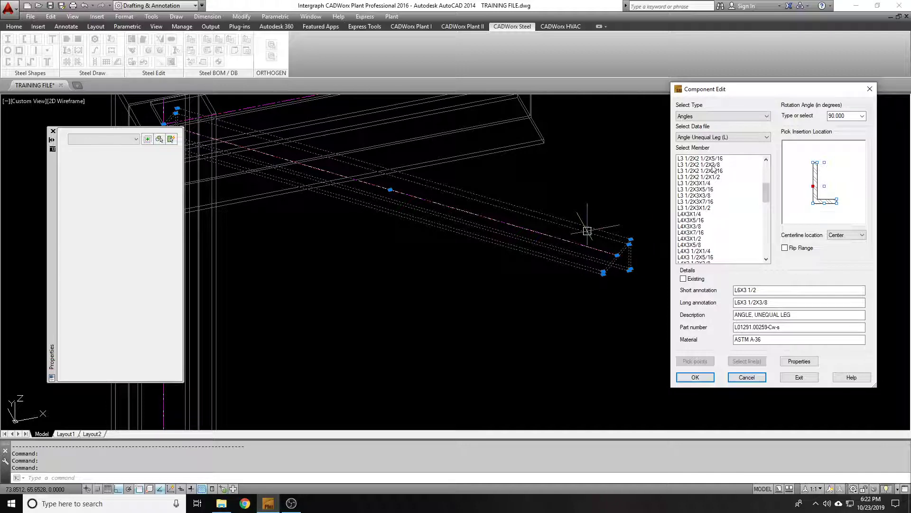
pyautogui.moveTo(768, 189); pyautogui.dragTo(767, 189)
pyautogui.press('Escape')
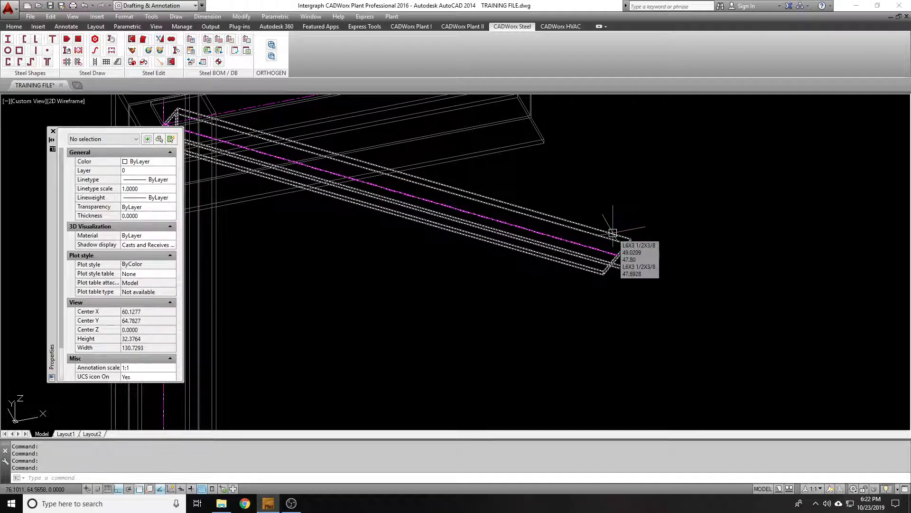
# - Turn on the flange flip for the L6X3 1/2X3/8 unequal-leg angle
pyautogui.doubleClick(613, 233)
pyautogui.press('Return')
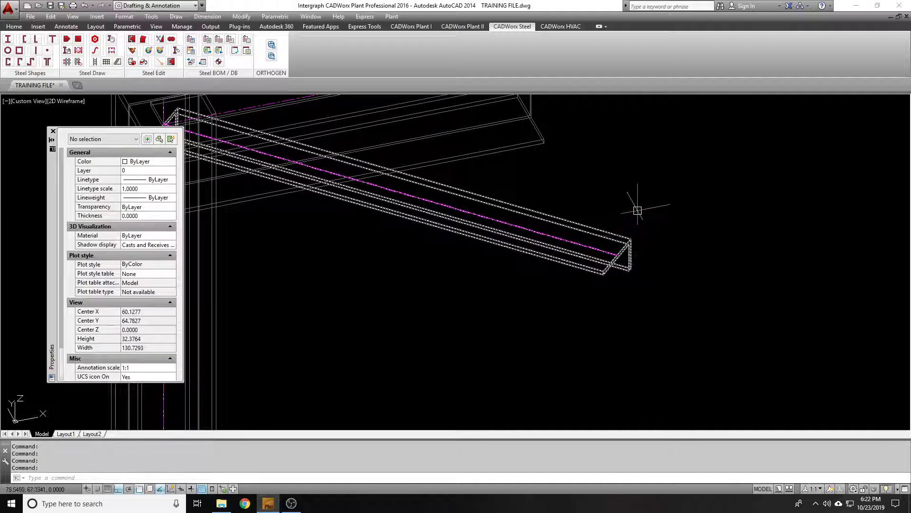
pyautogui.doubleClick(609, 232)
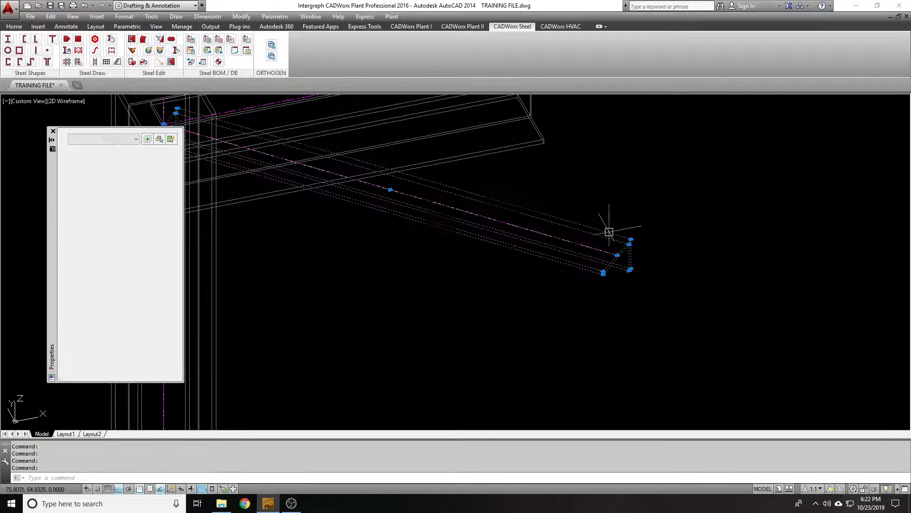
pyautogui.click(694, 377)
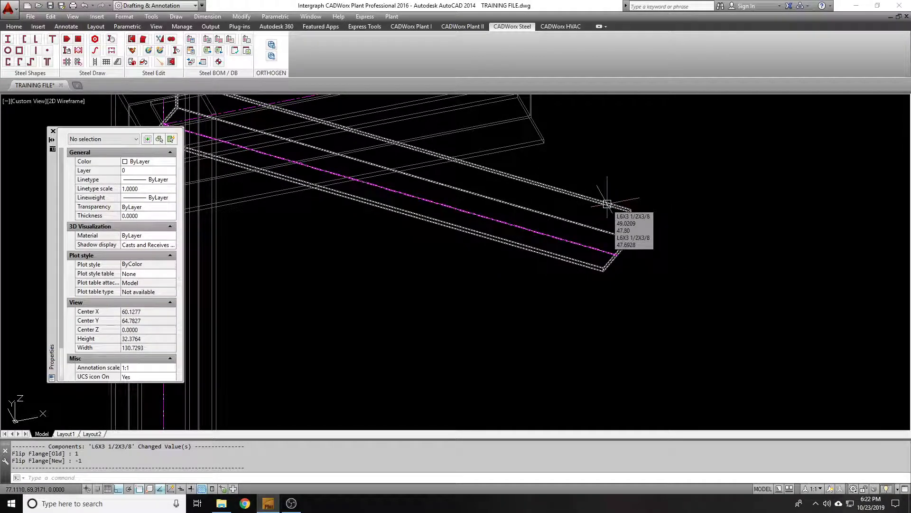
pyautogui.scroll(-4, 609, 204)
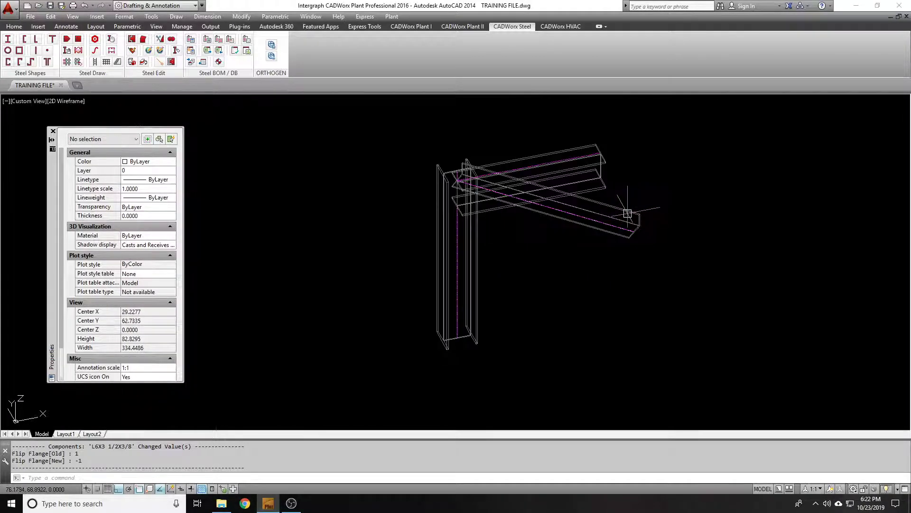